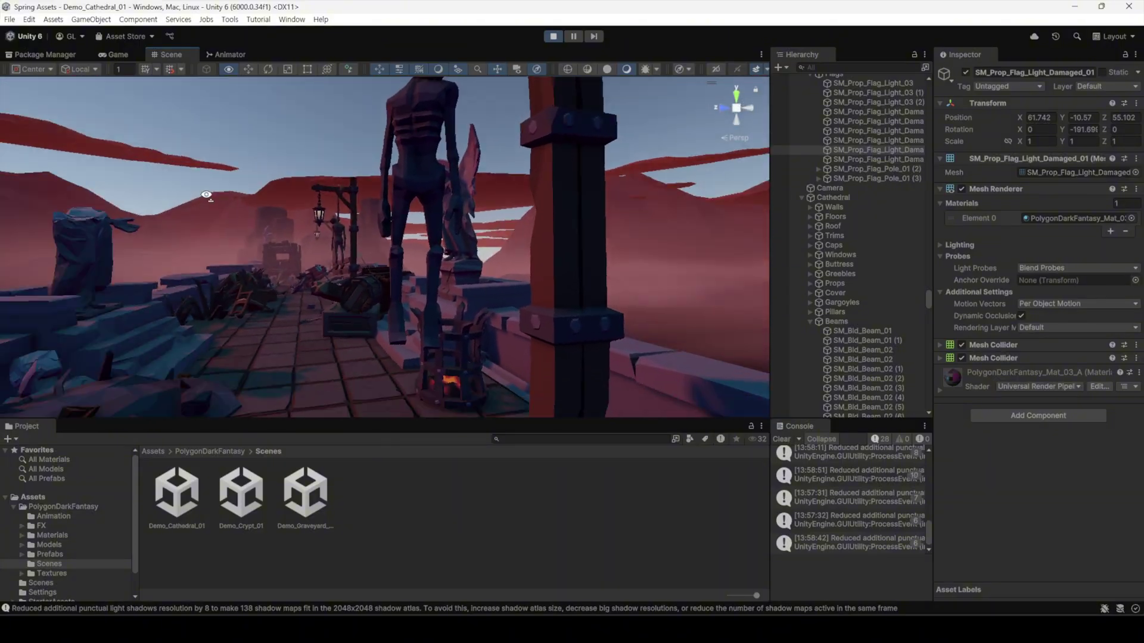
# - Inspect the FX_Bats_01, FX_Ash_01 and FX_Ash_Embers_01 particle effects along the walkway
pyautogui.moveTo(345, 163)
pyautogui.mouseDown(button='right')
pyautogui.moveTo(89, 206)
pyautogui.moveTo(645, 373)
pyautogui.moveTo(455, 217)
pyautogui.moveTo(569, 344)
pyautogui.mouseUp(button='right')
pyautogui.click(454, 217)
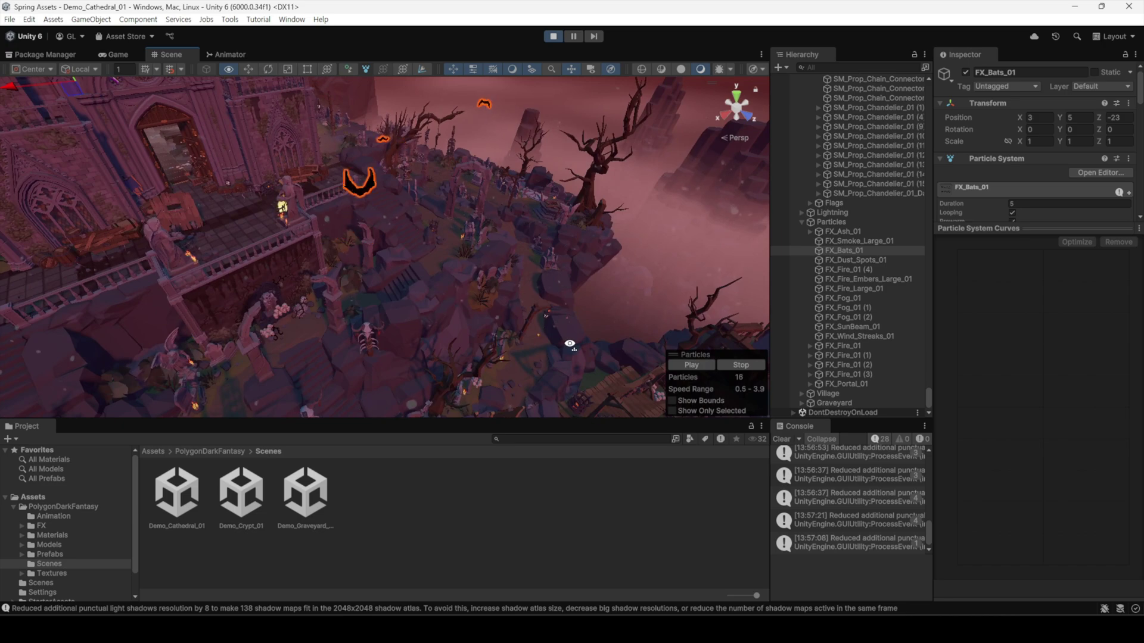
pyautogui.doubleClick(840, 231)
pyautogui.click(809, 231)
pyautogui.click(855, 242)
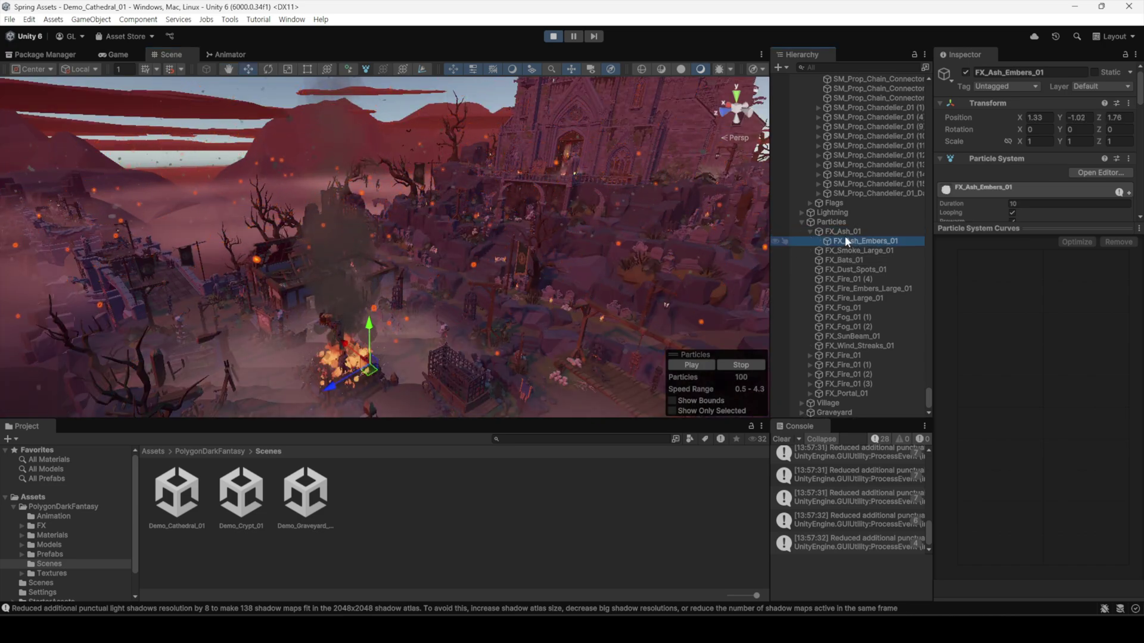
# - Fly the view past the cliff and nave to the gargoyle, balcony and spires
pyautogui.click(159, 332)
pyautogui.moveTo(158, 331)
pyautogui.mouseDown(button='right')
pyautogui.moveTo(133, 343)
pyautogui.moveTo(457, 272)
pyautogui.moveTo(486, 326)
pyautogui.mouseUp(button='right')
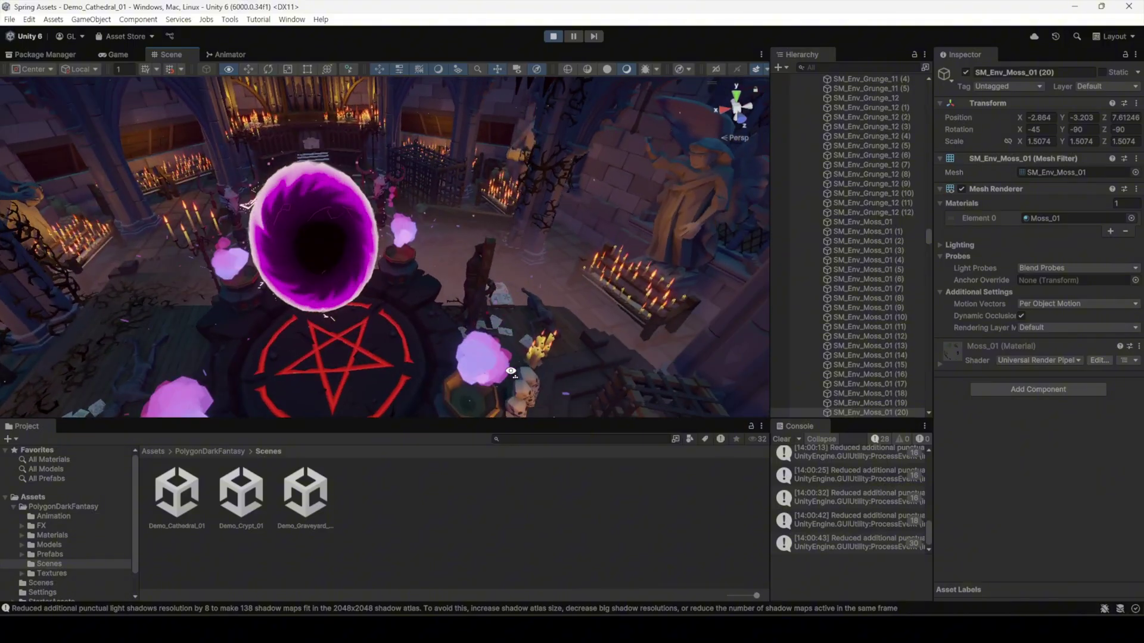
pyautogui.moveTo(486, 326); pyautogui.dragTo(655, 310, button='right')
pyautogui.moveTo(1064, 307)
pyautogui.mouseDown(button='right')
pyautogui.moveTo(698, 198)
pyautogui.moveTo(141, 221)
pyautogui.moveTo(477, 308)
pyautogui.moveTo(915, 299)
pyautogui.moveTo(657, 305)
pyautogui.mouseUp(button='right')
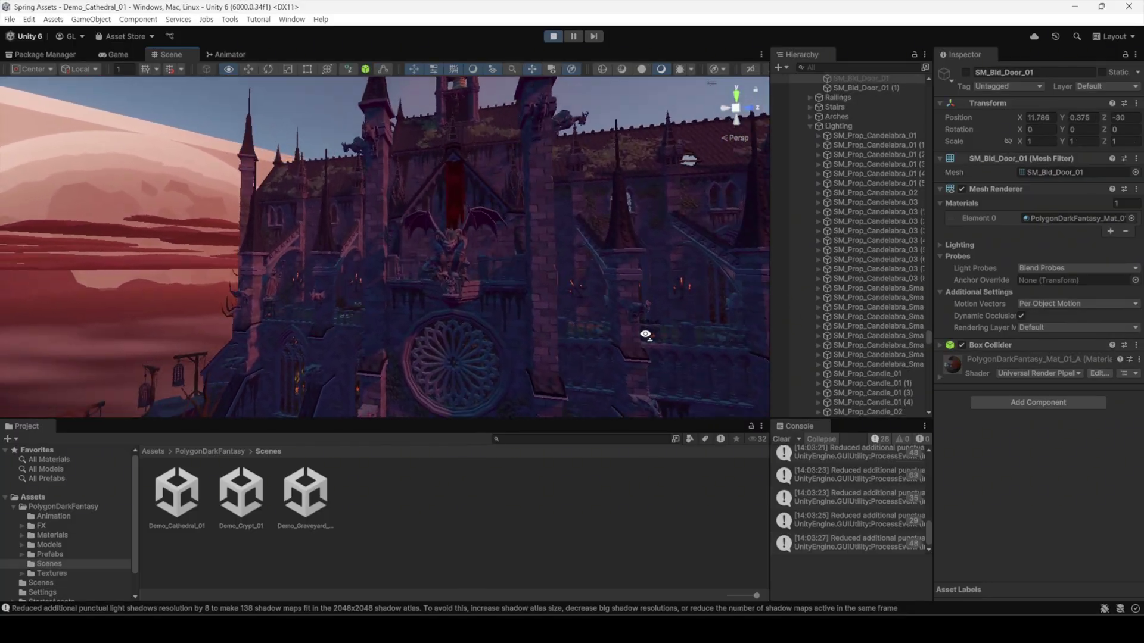
pyautogui.moveTo(657, 306); pyautogui.dragTo(847, 415, button='right')
pyautogui.click(417, 178)
pyautogui.moveTo(417, 179); pyautogui.dragTo(250, 227, button='right')
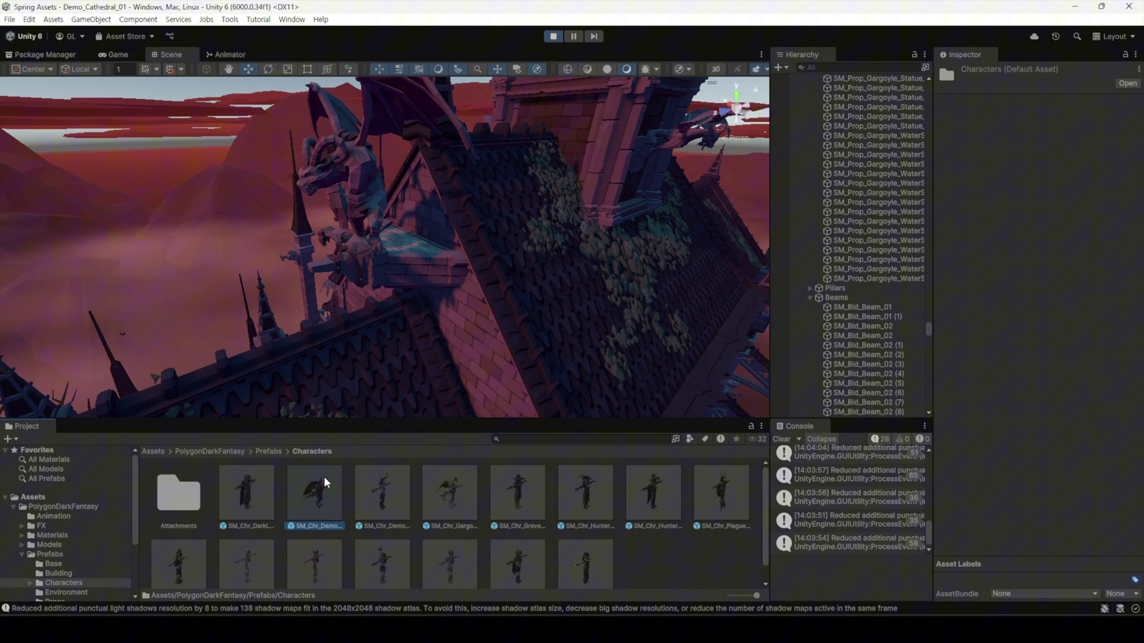
# - Place SM_Chr_Demon_01 on the balcony and assign it the Gargoyle_Crouch animation controller
pyautogui.moveTo(324, 483); pyautogui.dragTo(420, 262)
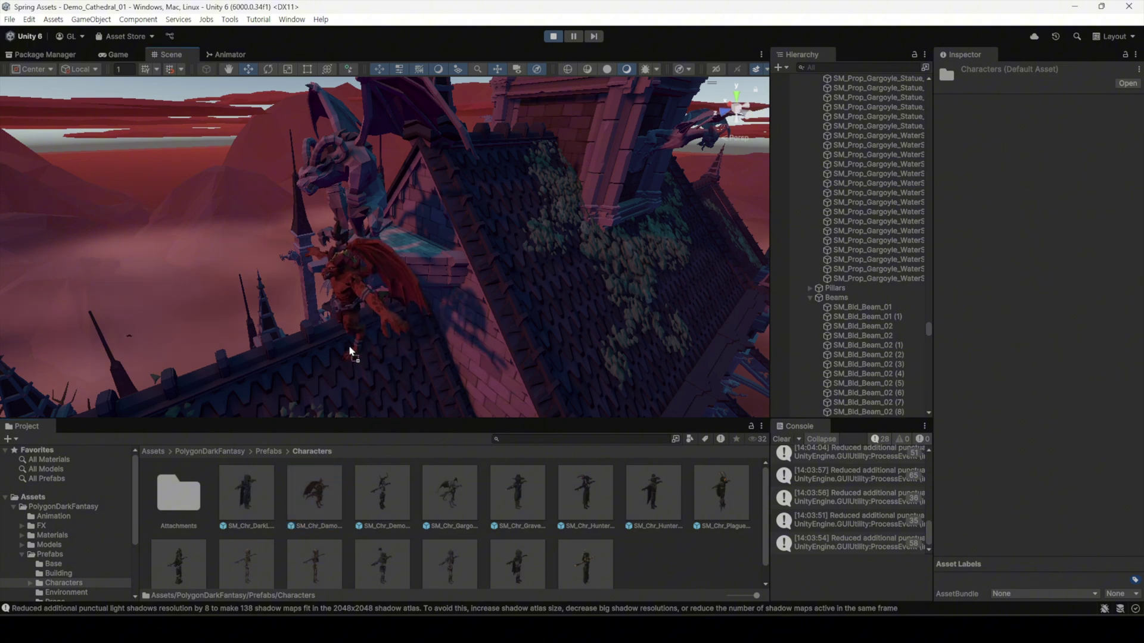
pyautogui.press('f')
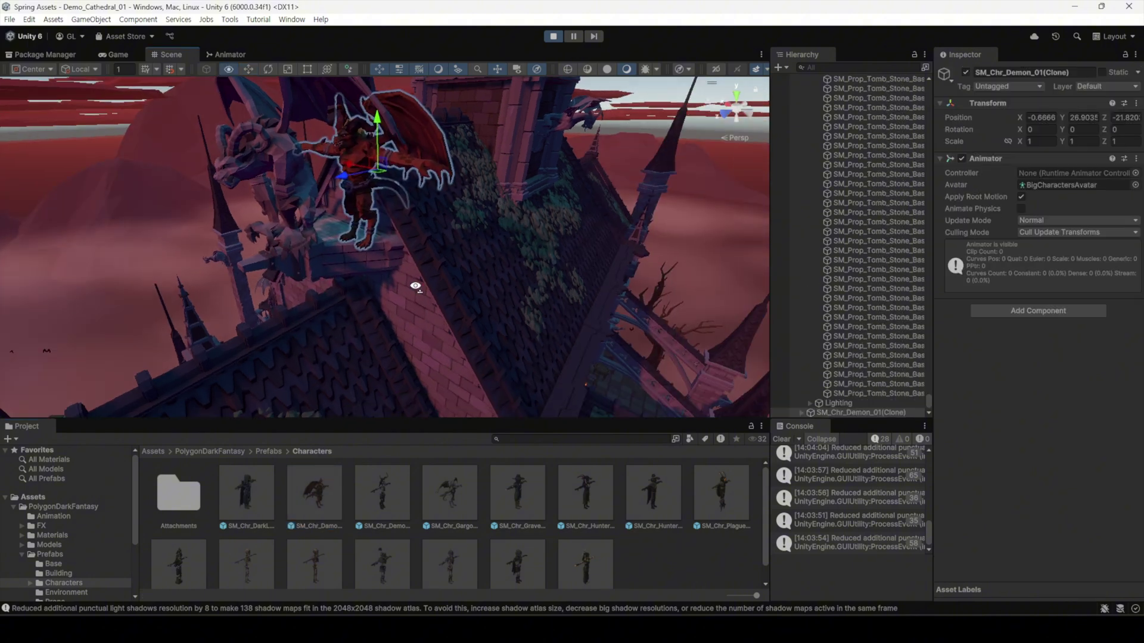
pyautogui.click(53, 516)
pyautogui.moveTo(1057, 176); pyautogui.dragTo(1058, 175)
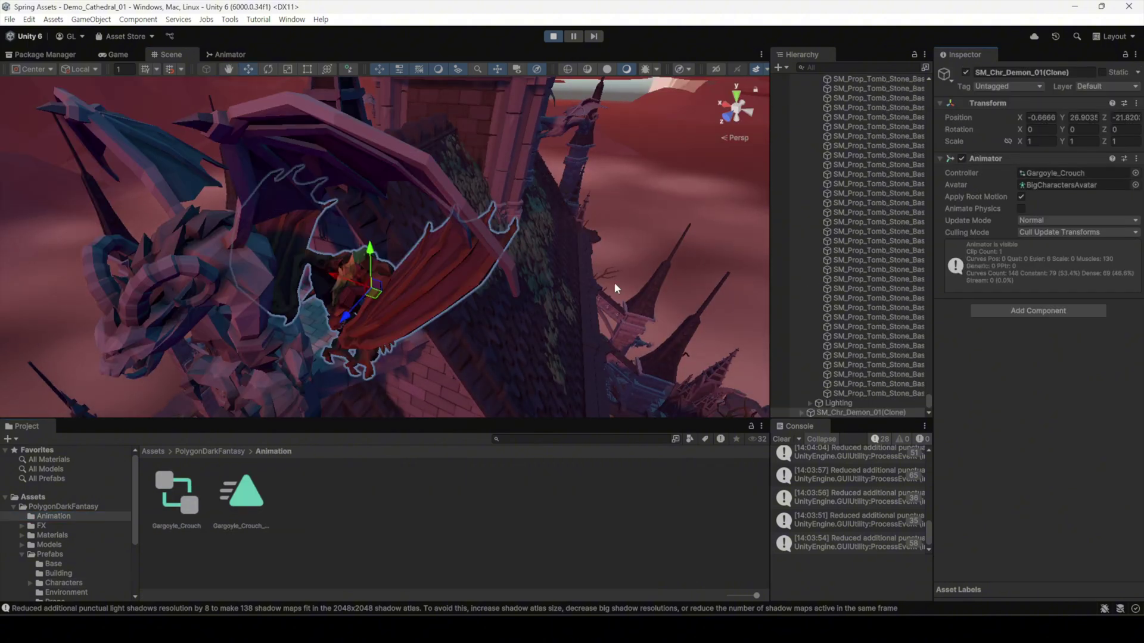
pyautogui.moveTo(358, 256)
pyautogui.keyDown('alt'); pyautogui.mouseDown()
pyautogui.moveTo(420, 255)
pyautogui.moveTo(298, 225)
pyautogui.moveTo(239, 443)
pyautogui.mouseUp(); pyautogui.keyUp('alt')
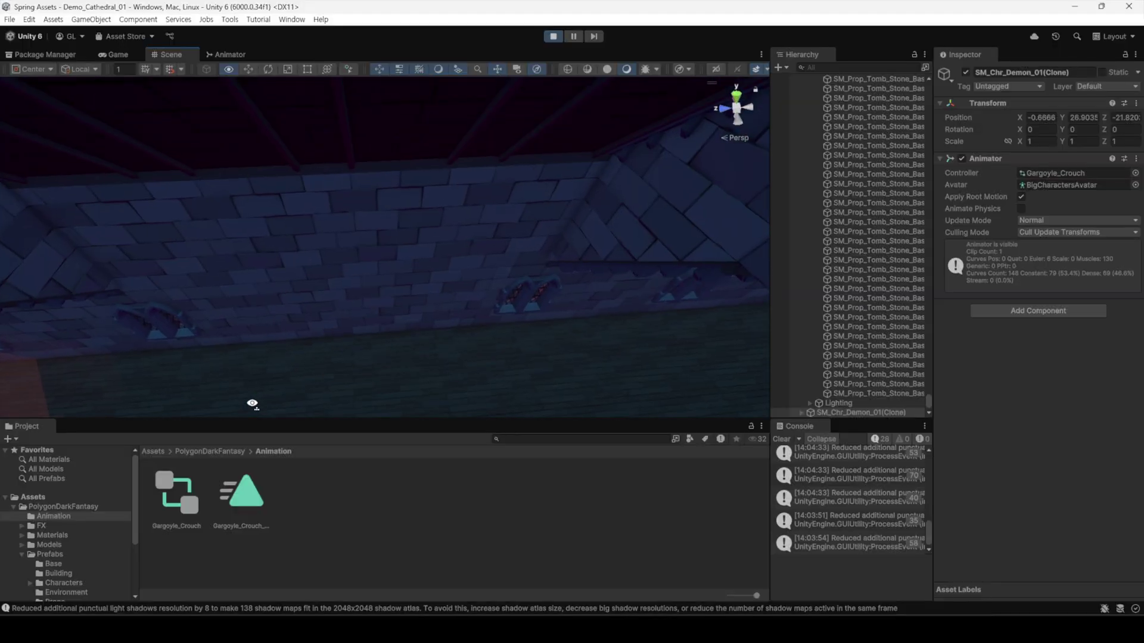
pyautogui.moveTo(239, 443)
pyautogui.keyDown('alt'); pyautogui.mouseDown()
pyautogui.moveTo(807, 203)
pyautogui.moveTo(352, 342)
pyautogui.moveTo(429, 212)
pyautogui.mouseUp(); pyautogui.keyUp('alt')
# - Raise the Global Volume's Bloom Intensity to 3.6 and Color Adjustments Post Exposure to 1.2
pyautogui.click(393, 326)
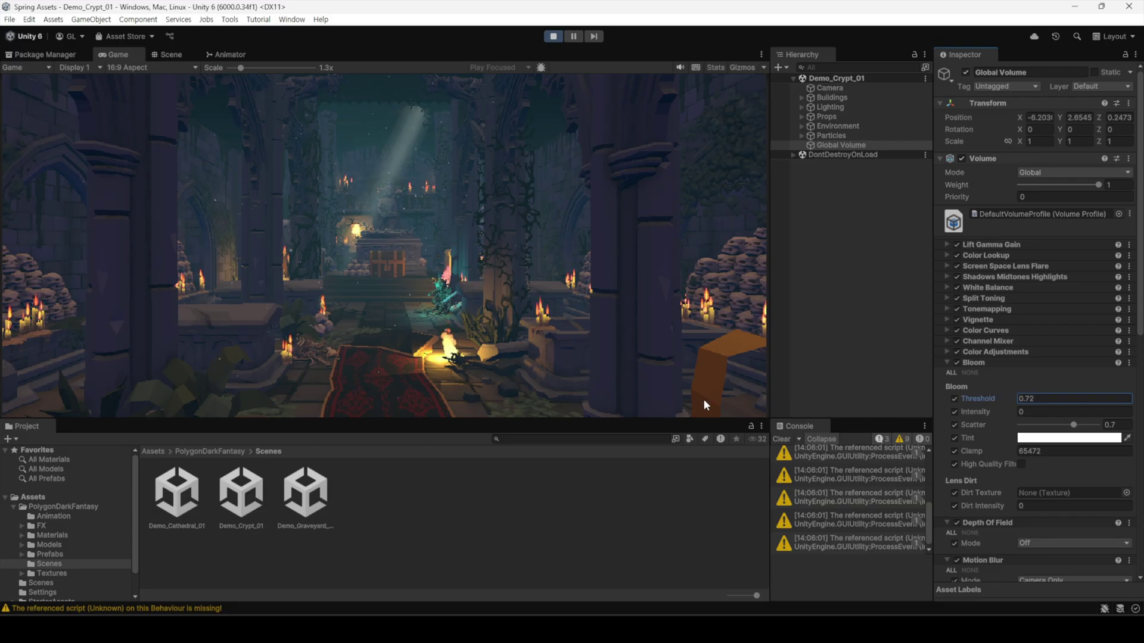
pyautogui.moveTo(977, 413); pyautogui.dragTo(996, 414)
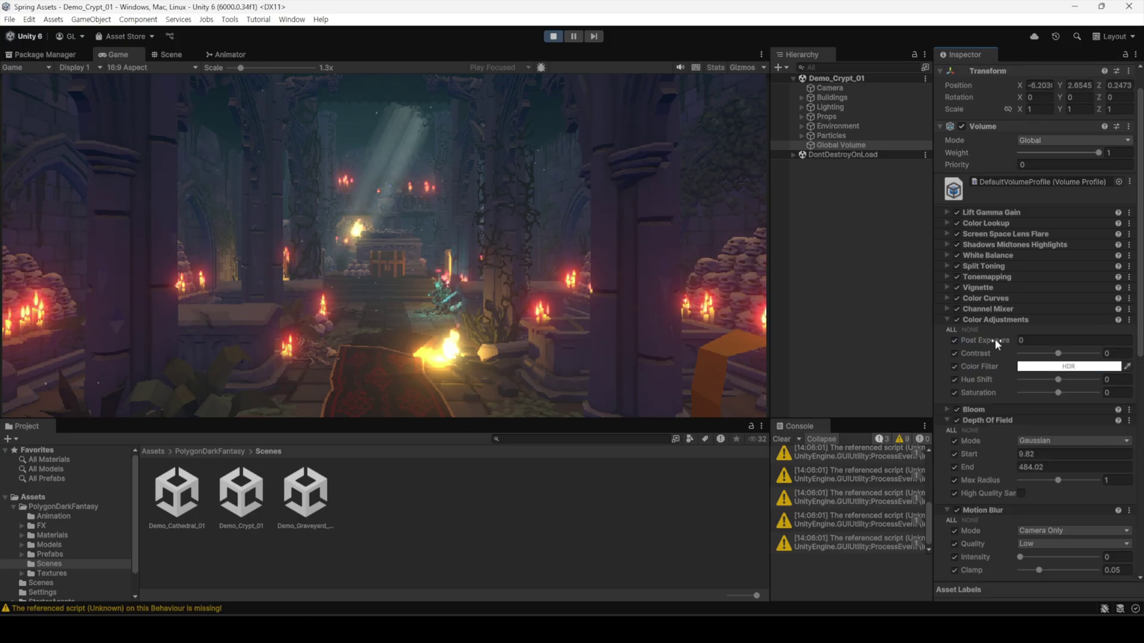
pyautogui.moveTo(995, 338); pyautogui.dragTo(1005, 341)
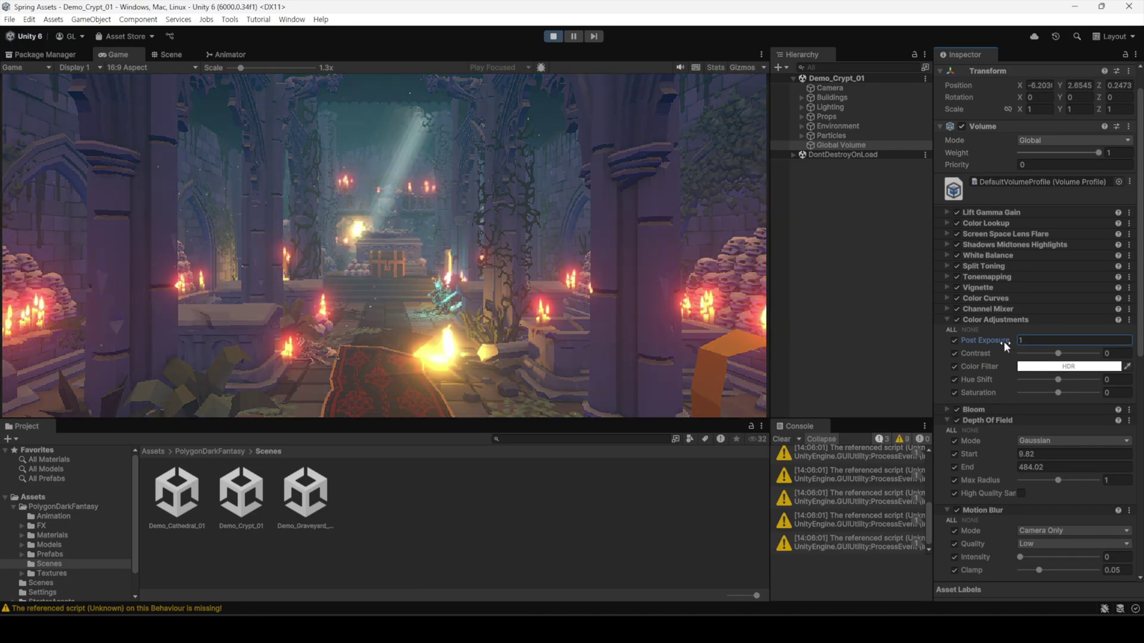
pyautogui.moveTo(1005, 341); pyautogui.dragTo(1004, 341)
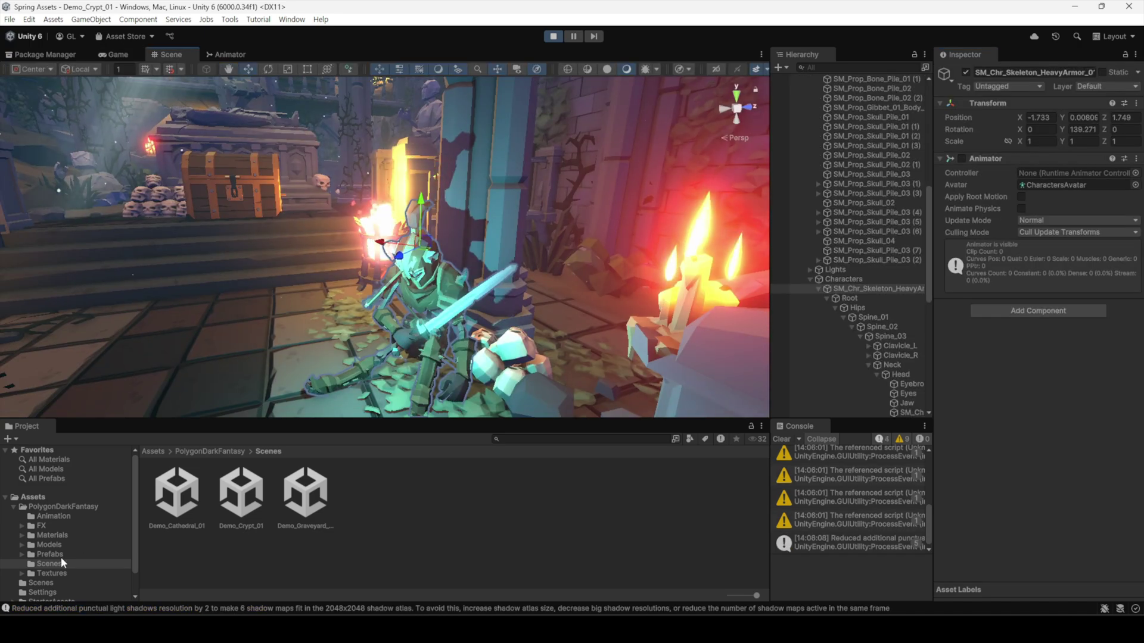
pyautogui.click(60, 555)
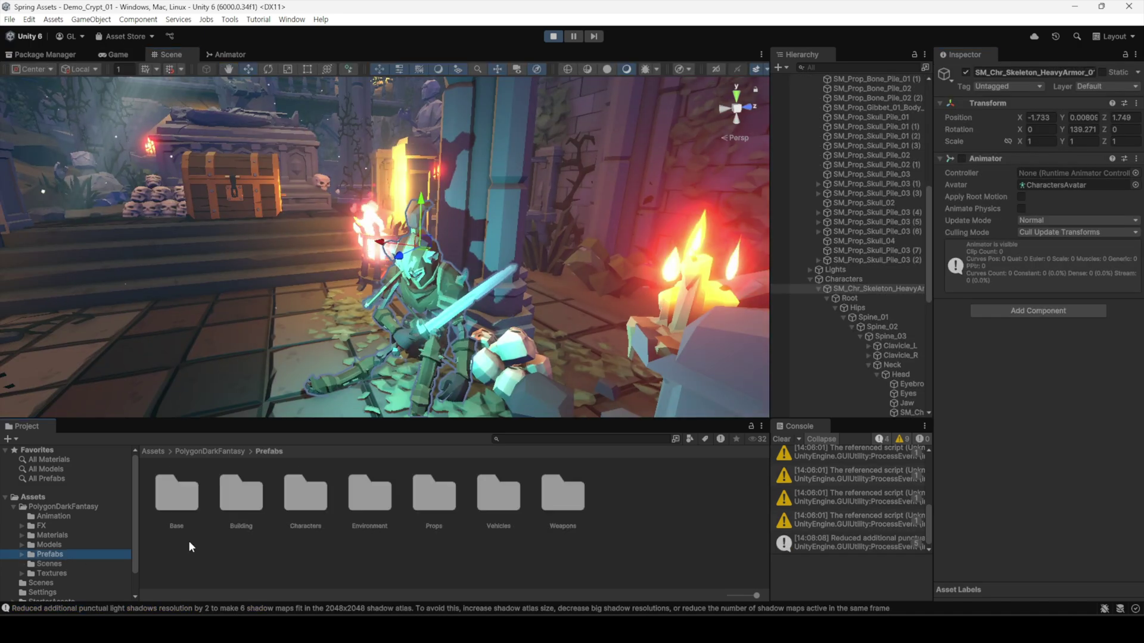
# - Place a skeleton prefab from Prefabs/Characters in the crypt with Rotation Y 82.1
pyautogui.doubleClick(304, 495)
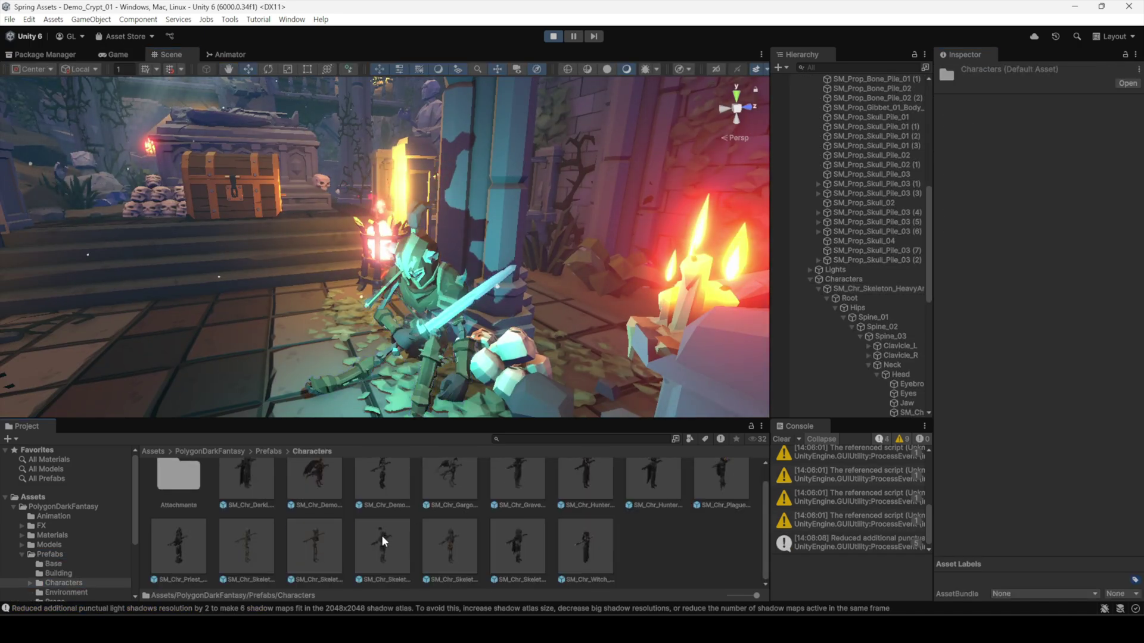
pyautogui.moveTo(381, 535)
pyautogui.mouseDown()
pyautogui.moveTo(314, 356)
pyautogui.moveTo(248, 377)
pyautogui.mouseUp()
pyautogui.write('82.1')
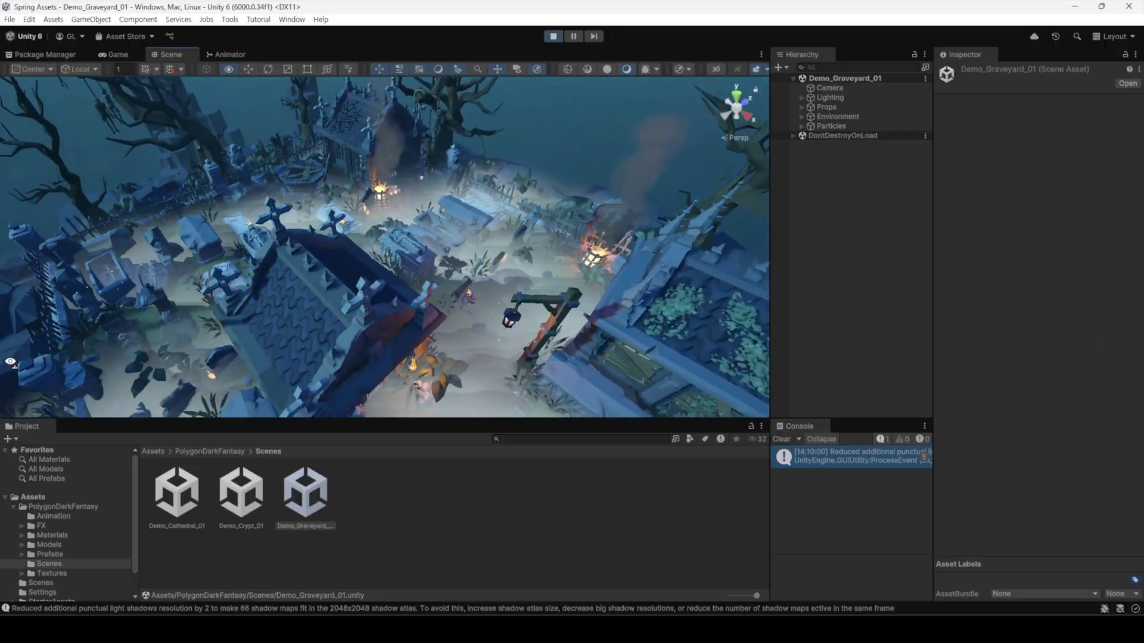
pyautogui.moveTo(127, 354); pyautogui.dragTo(900, 258, button='right')
pyautogui.click(487, 369)
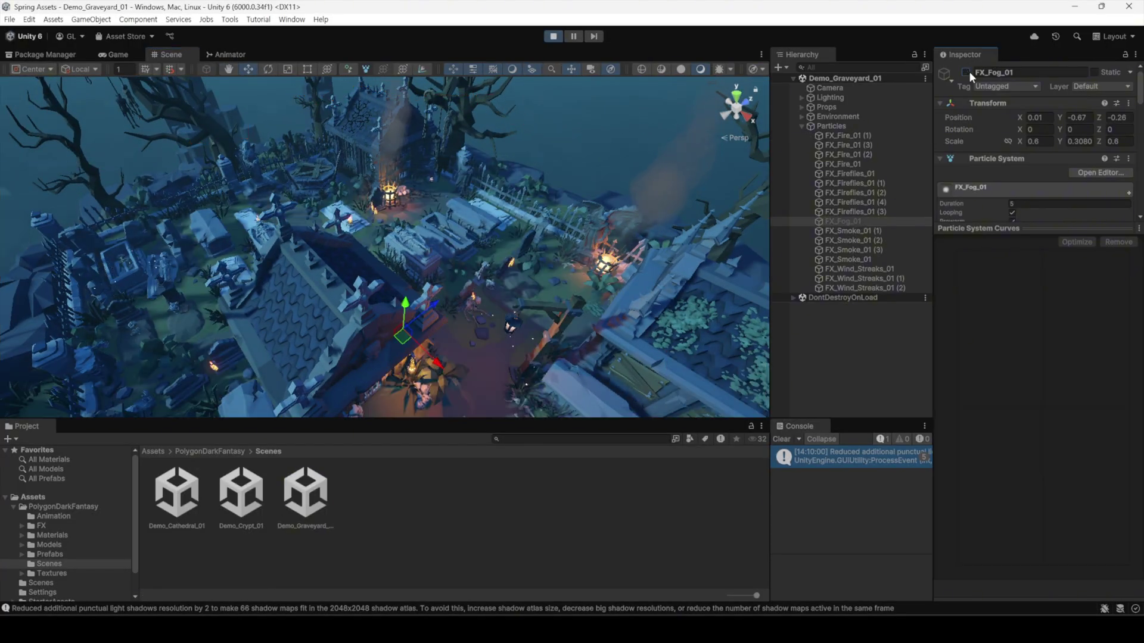
pyautogui.moveTo(584, 274)
pyautogui.mouseDown(button='right')
pyautogui.moveTo(576, 301)
pyautogui.moveTo(586, 323)
pyautogui.moveTo(519, 376)
pyautogui.moveTo(263, 245)
pyautogui.mouseUp(button='right')
pyautogui.click(584, 316)
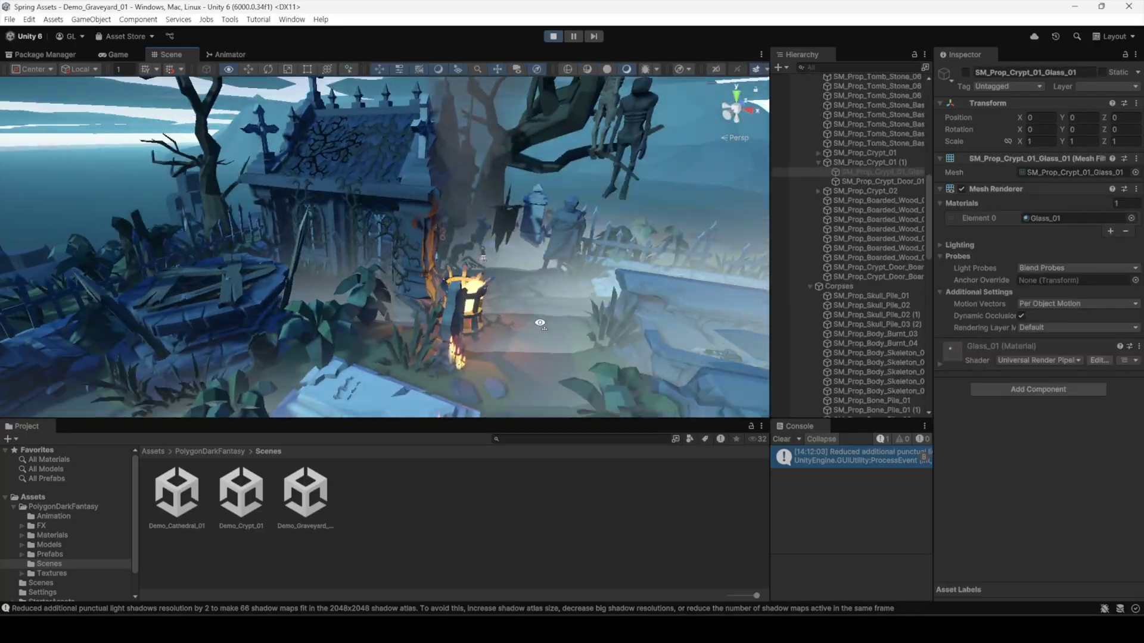
pyautogui.click(259, 251)
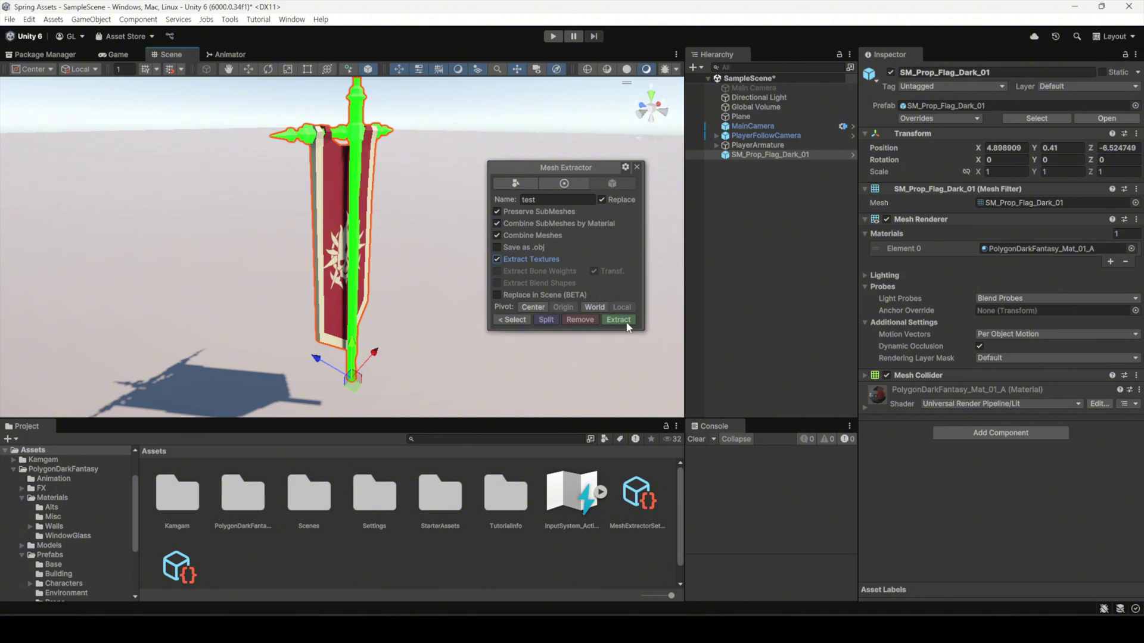
# - Extract the pole as 'test', place the test prefab, then re-extract with Replace In Scene
pyautogui.click(626, 322)
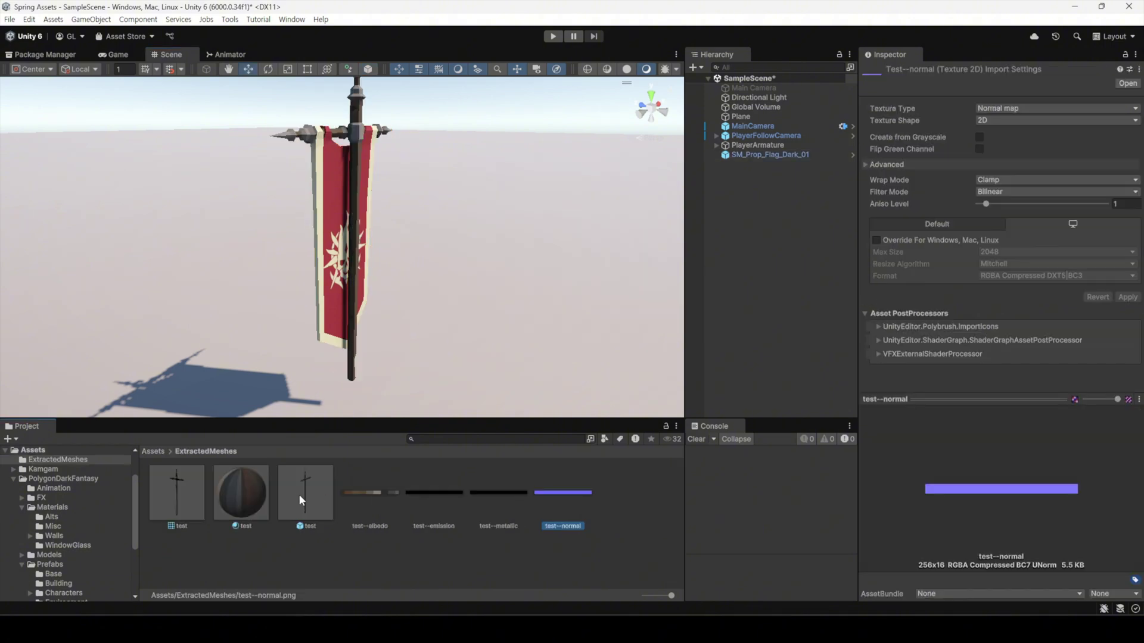
pyautogui.click(314, 476)
pyautogui.moveTo(298, 494); pyautogui.dragTo(253, 390)
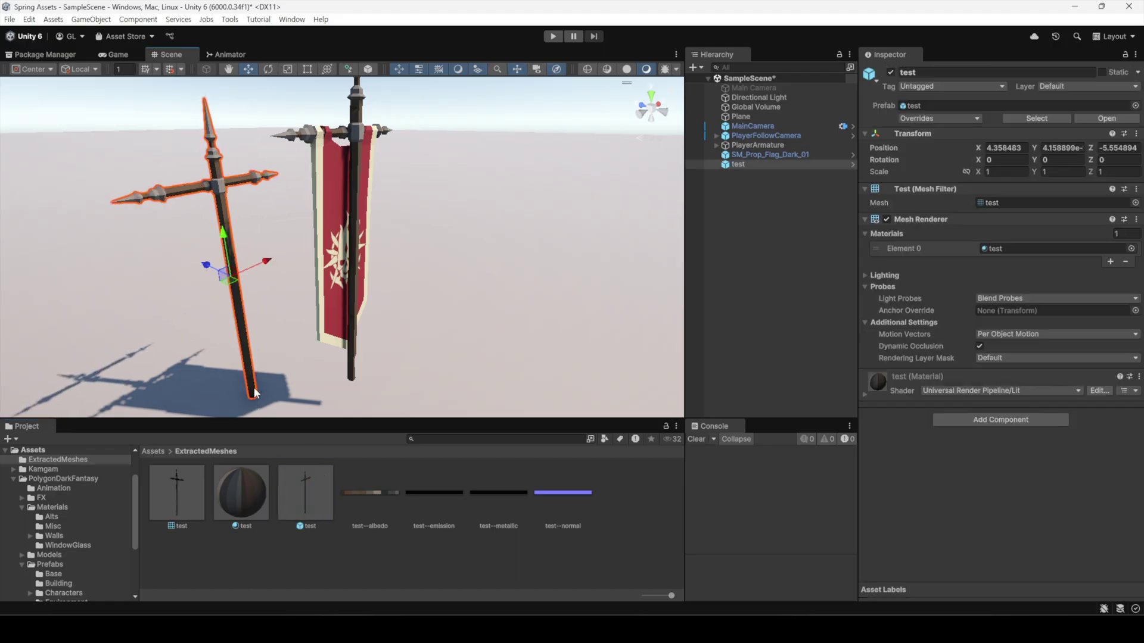
pyautogui.moveTo(226, 241); pyautogui.dragTo(225, 203)
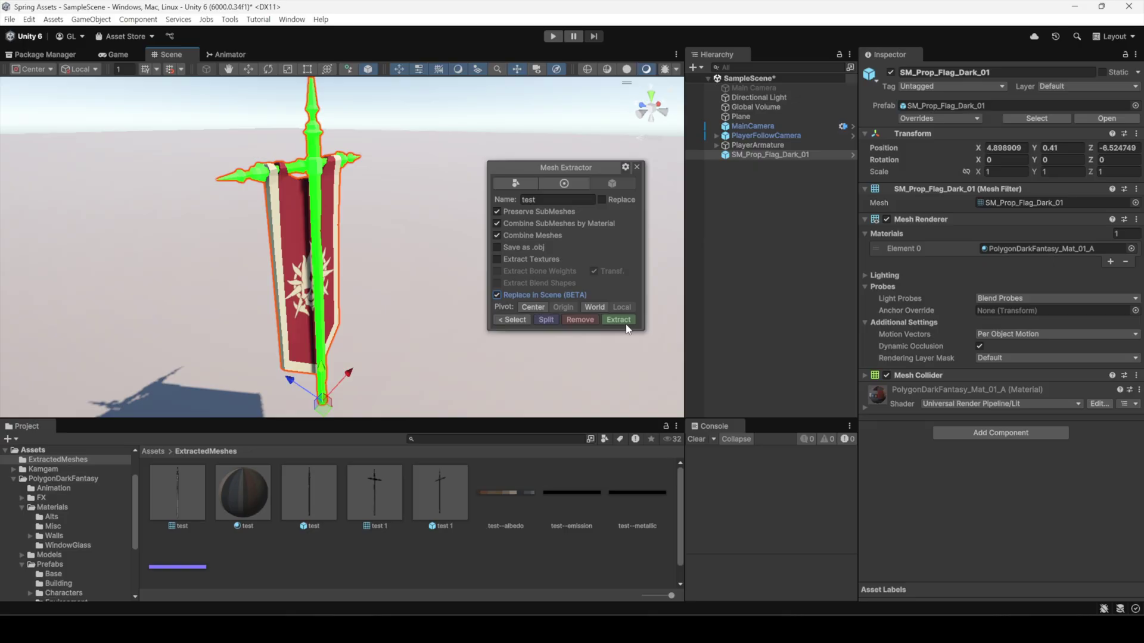
pyautogui.click(624, 322)
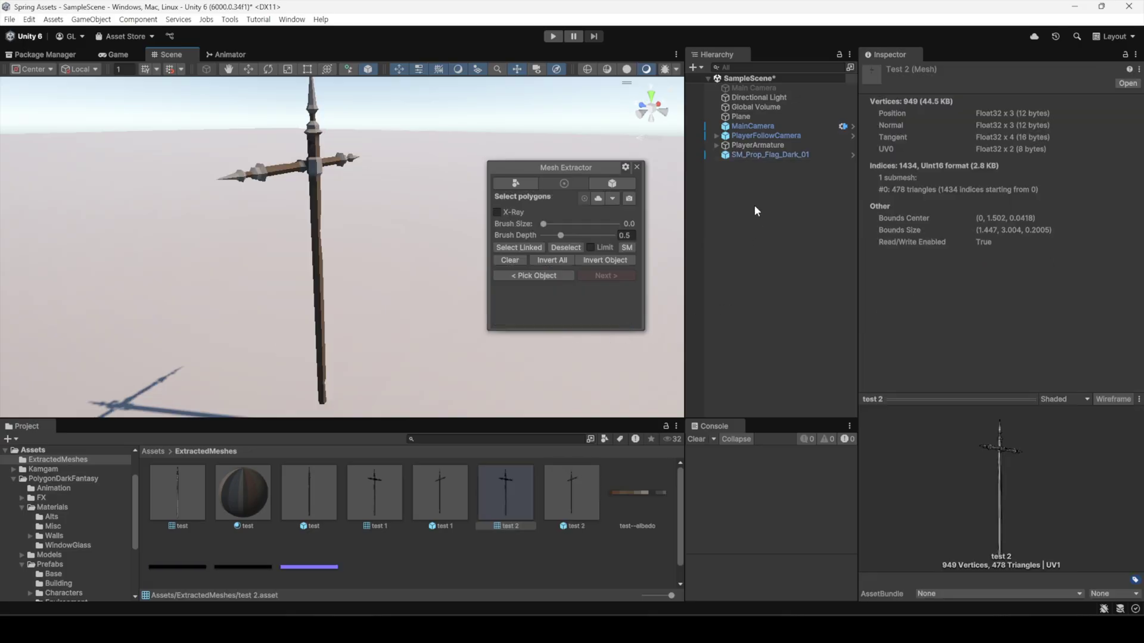
pyautogui.click(762, 155)
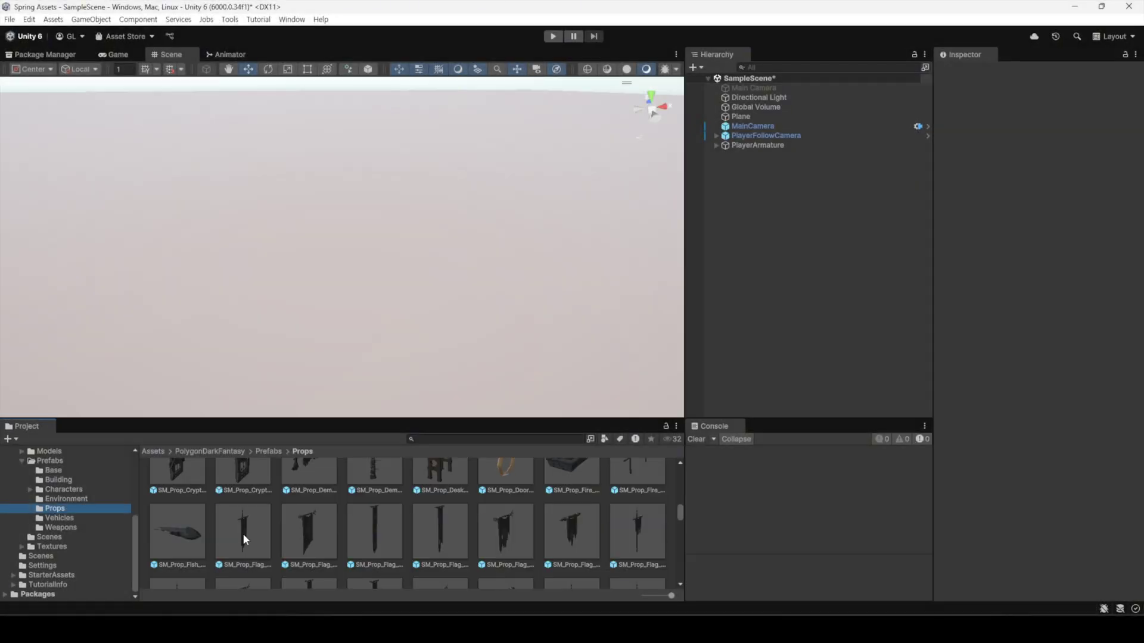
# - Place SM_Prop_Flag_Dark_01 upright on the plane and view it from another angle
pyautogui.moveTo(243, 534); pyautogui.dragTo(367, 351)
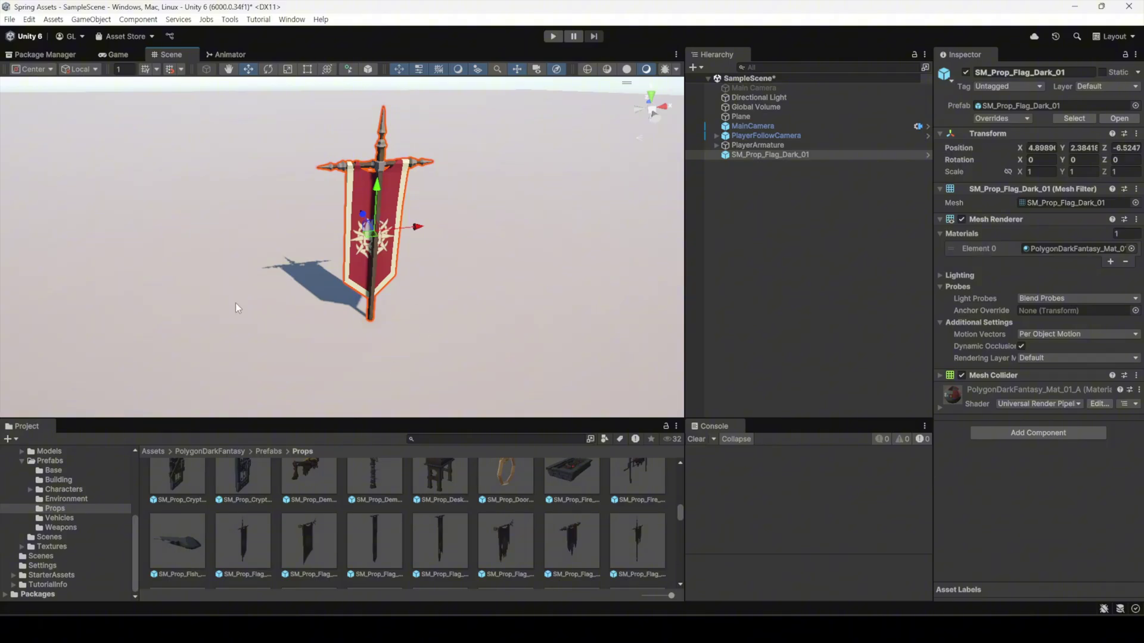
pyautogui.moveTo(236, 308)
pyautogui.mouseDown(button='right')
pyautogui.moveTo(411, 353)
pyautogui.moveTo(395, 353)
pyautogui.moveTo(410, 345)
pyautogui.mouseUp(button='right')
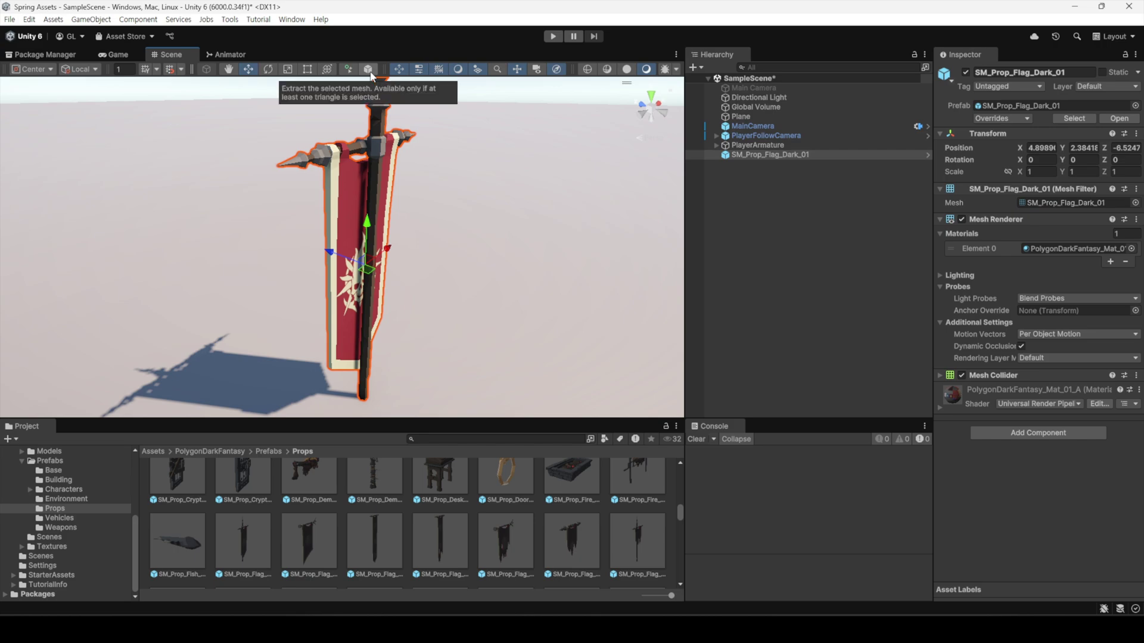
# - Start the Mesh Extractor from Tools > Mesh Extractor > Start
pyautogui.click(237, 23)
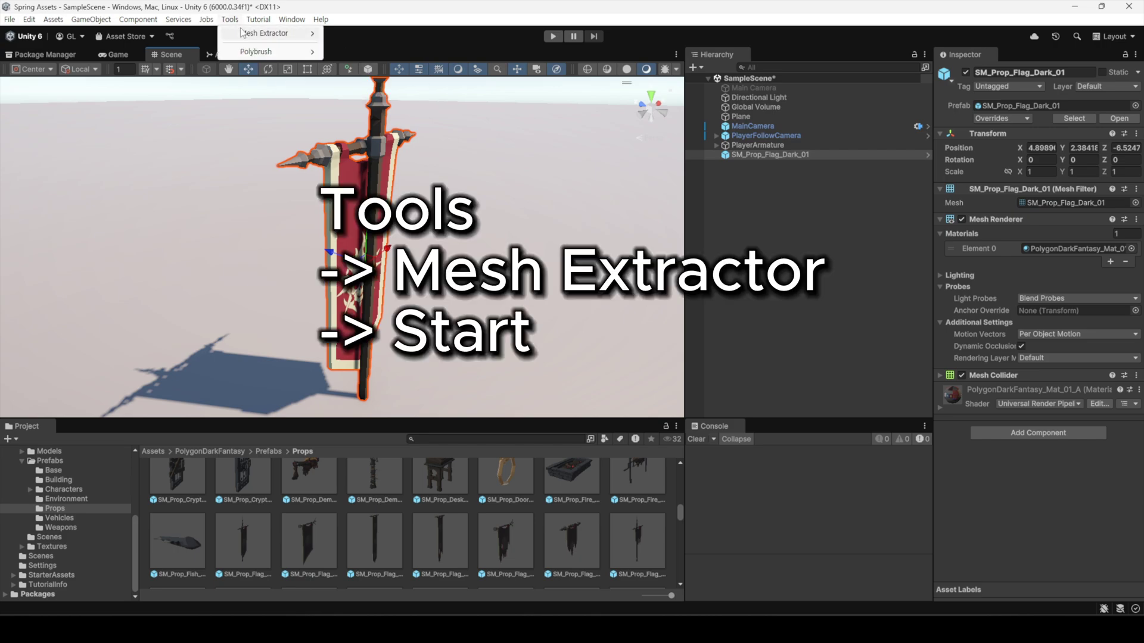
pyautogui.moveTo(244, 33)
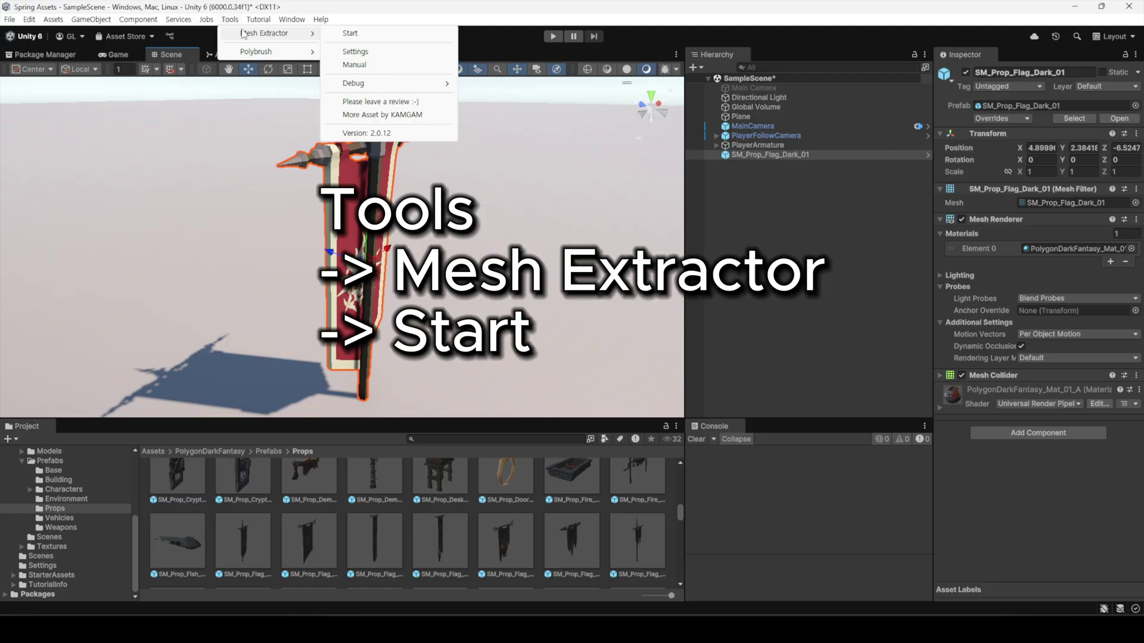
pyautogui.click(384, 37)
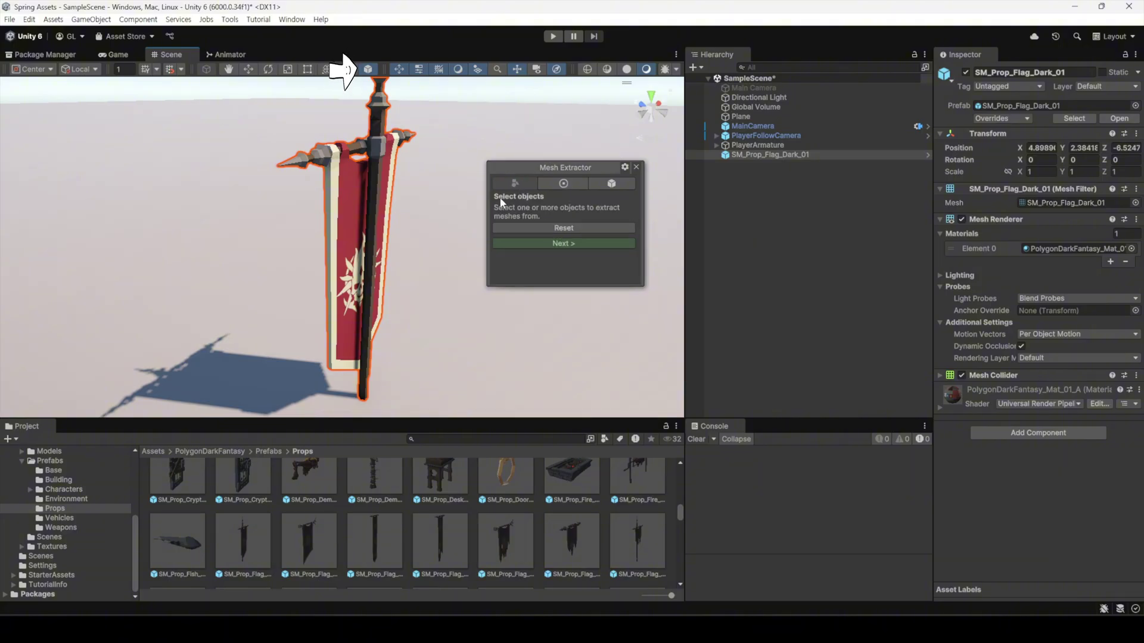
# - Choose SM_Prop_Flag_Dark_01 as the extractor's object and advance to polygon selection
pyautogui.click(486, 233)
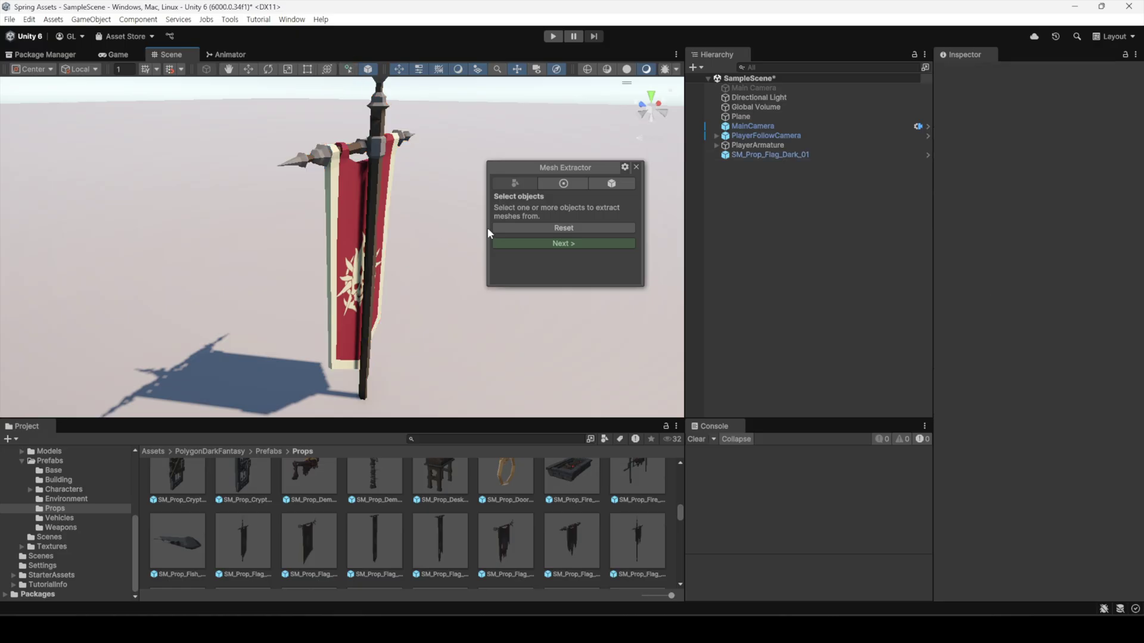
pyautogui.click(760, 156)
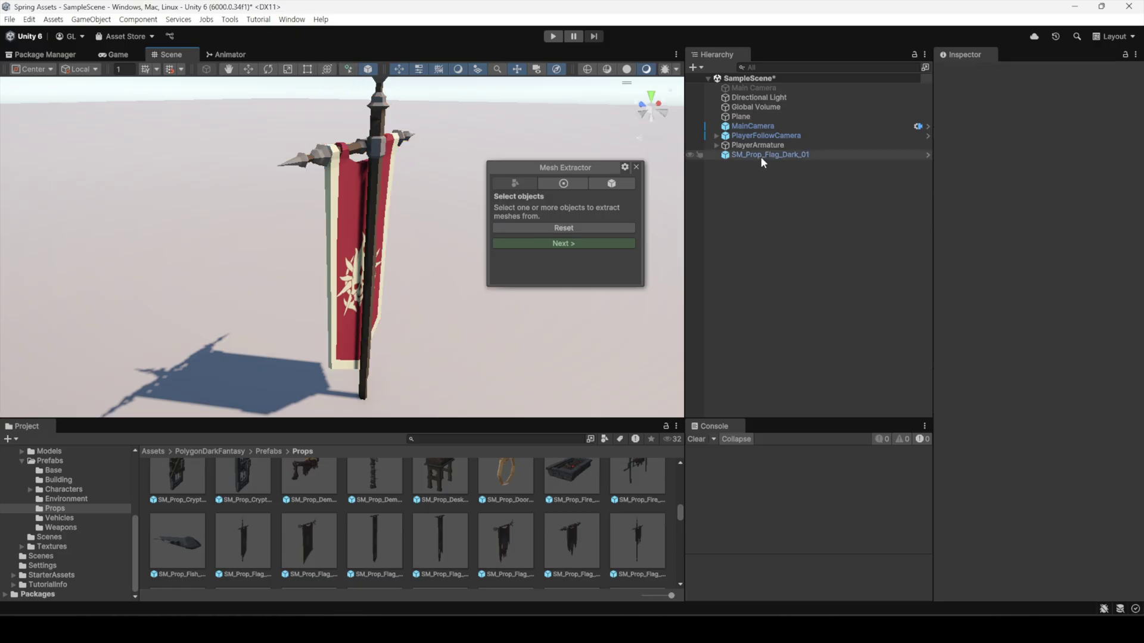
pyautogui.click(572, 227)
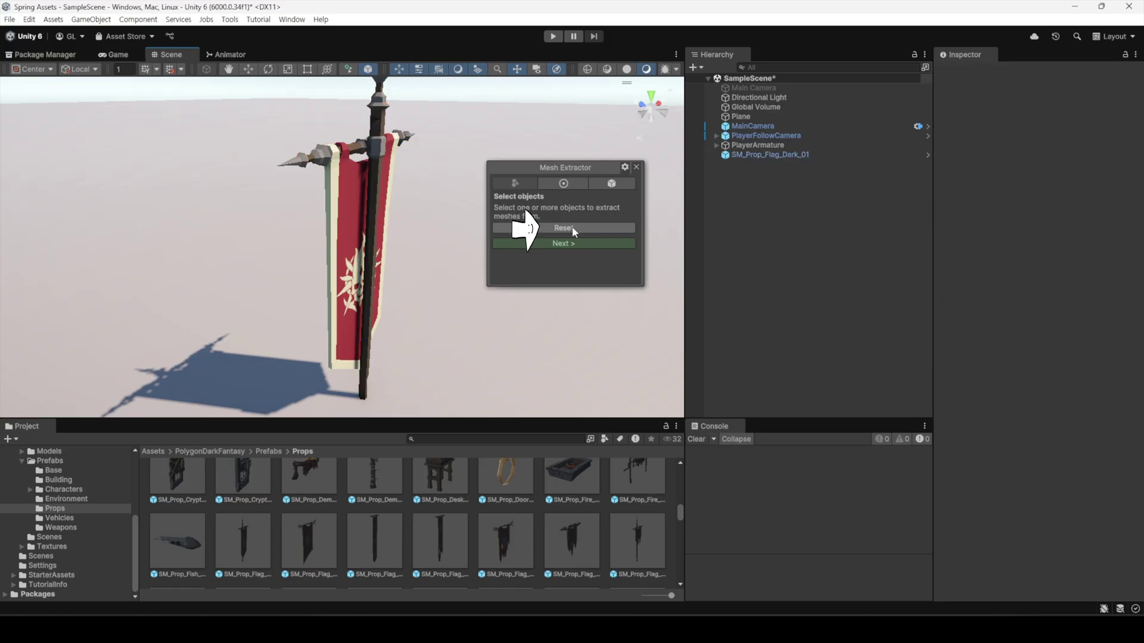
pyautogui.click(564, 246)
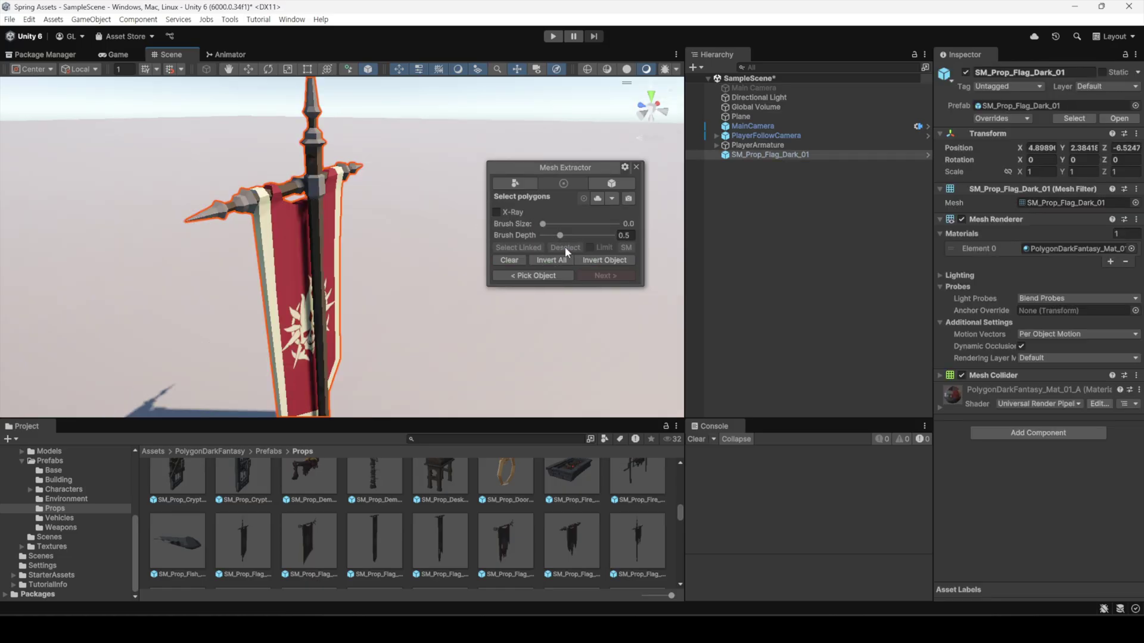
# - Select the pole strip without see-through selection, then grow it with Select Linked over the pole
pyautogui.click(316, 234)
pyautogui.moveTo(545, 223); pyautogui.dragTo(562, 224)
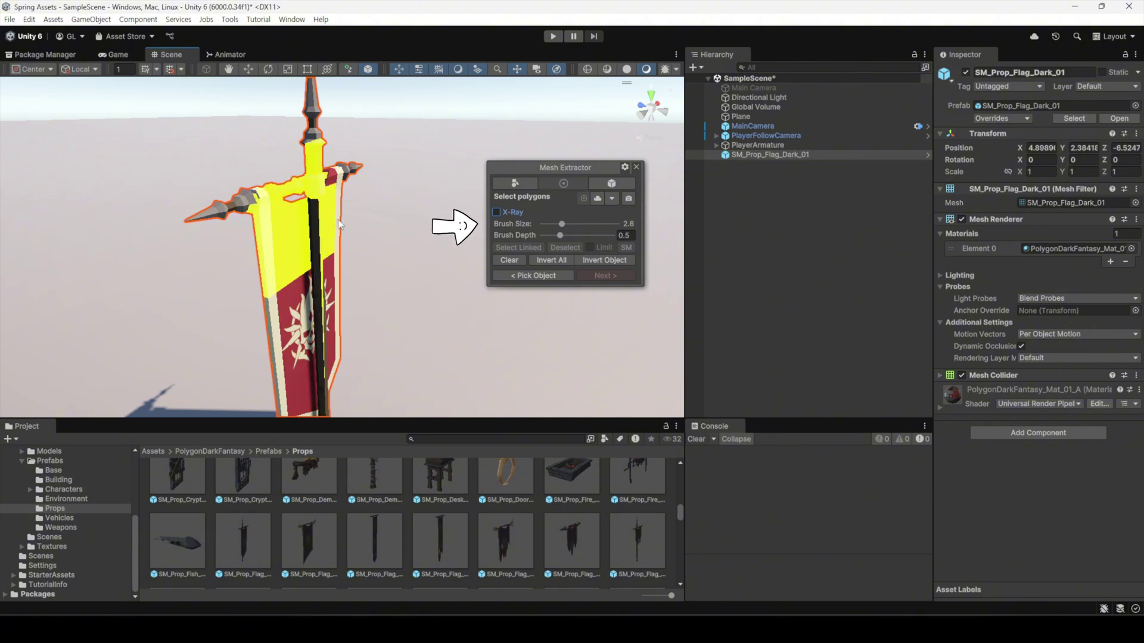
pyautogui.moveTo(562, 224); pyautogui.dragTo(509, 225)
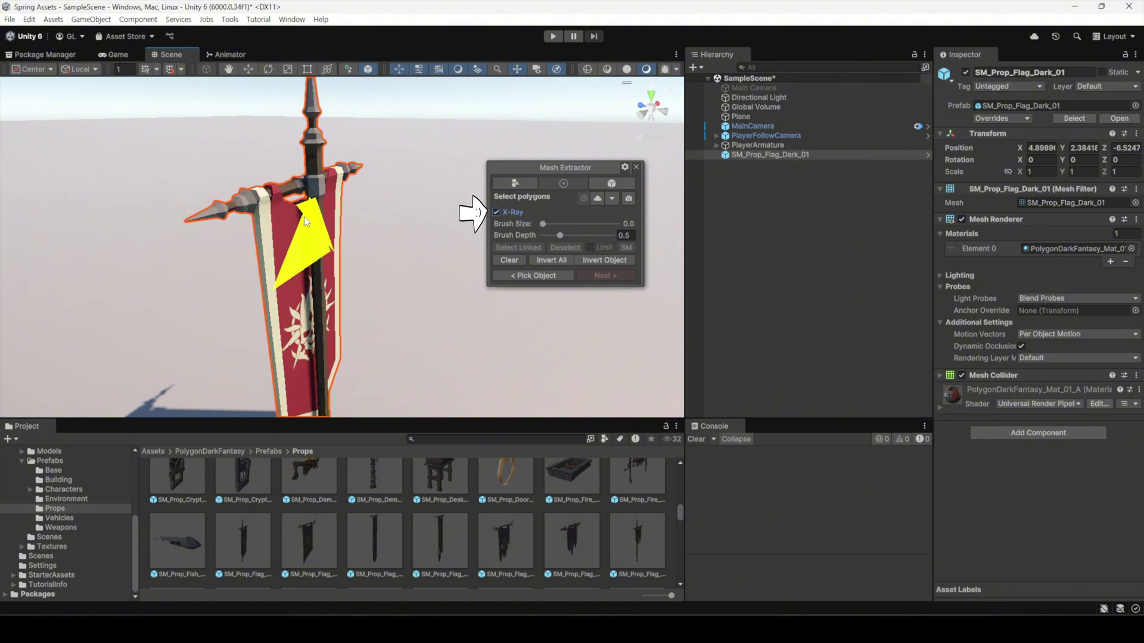
pyautogui.click(496, 212)
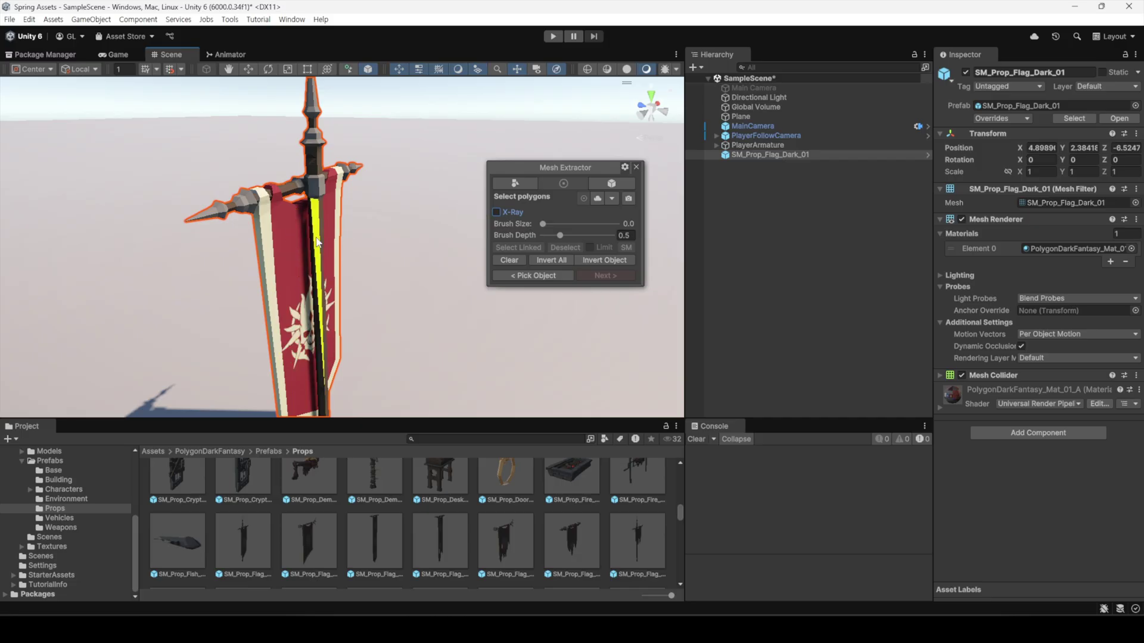
pyautogui.click(318, 242)
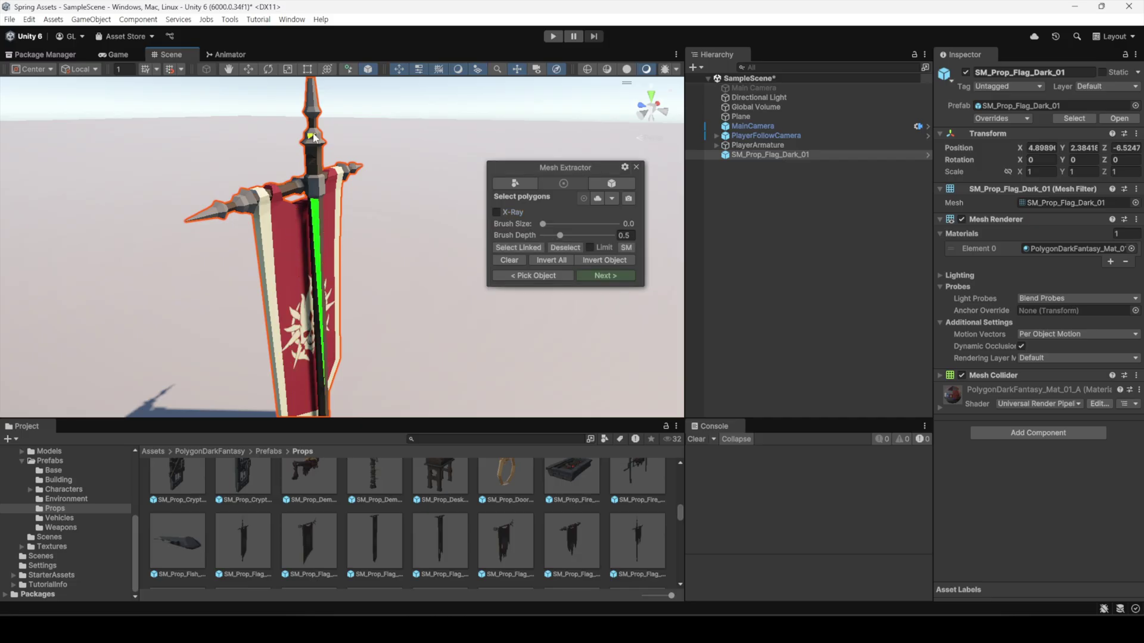
pyautogui.click(520, 247)
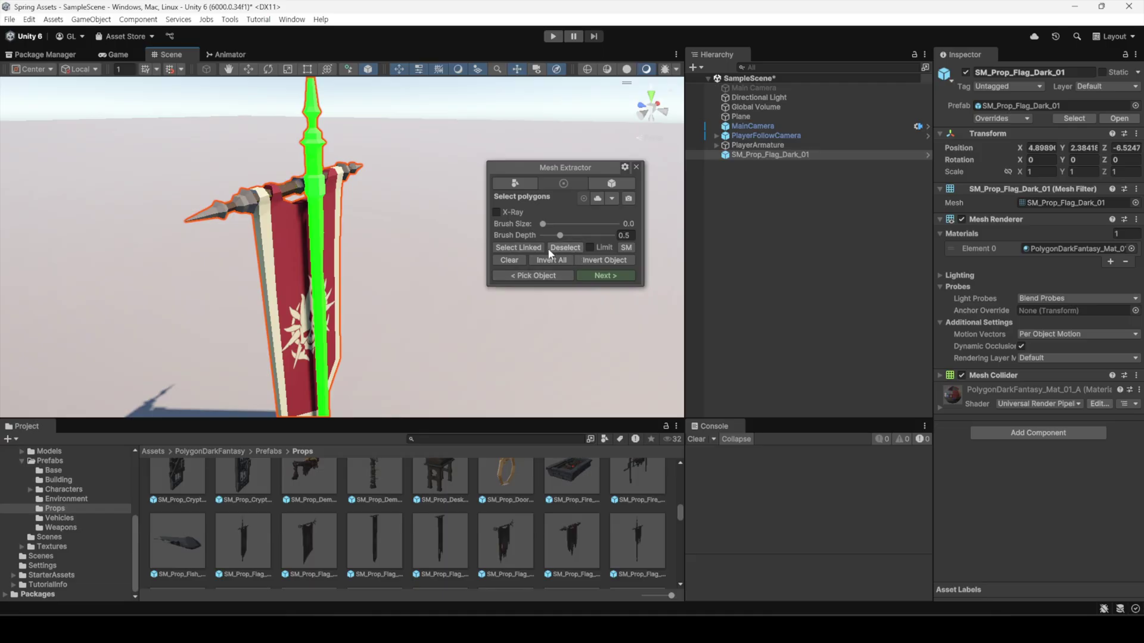
pyautogui.click(549, 257)
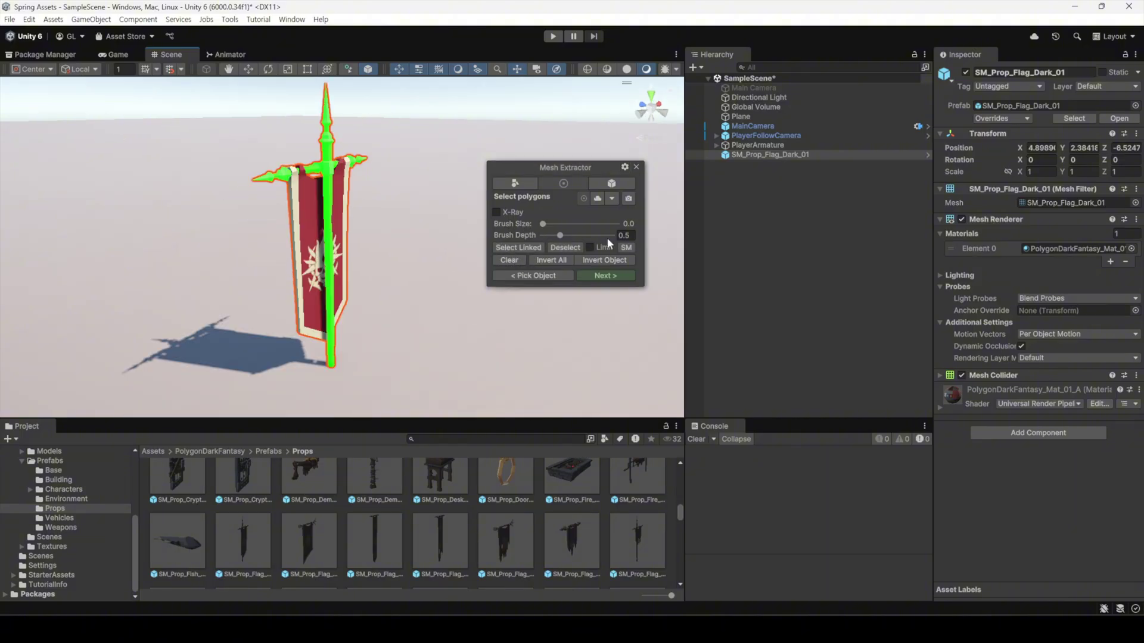
# - Open the Mesh Extractor settings asset, widen the Inspector, and reselect the flag
pyautogui.click(625, 167)
pyautogui.scroll(2, 341, 334)
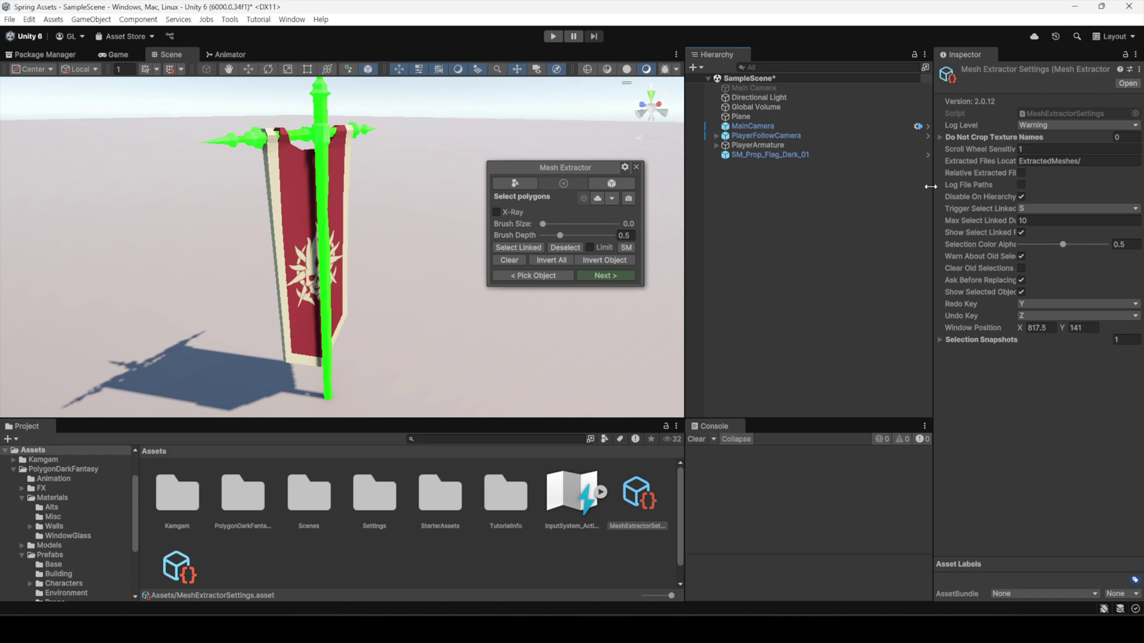
pyautogui.moveTo(933, 191); pyautogui.dragTo(856, 197)
pyautogui.moveTo(952, 160)
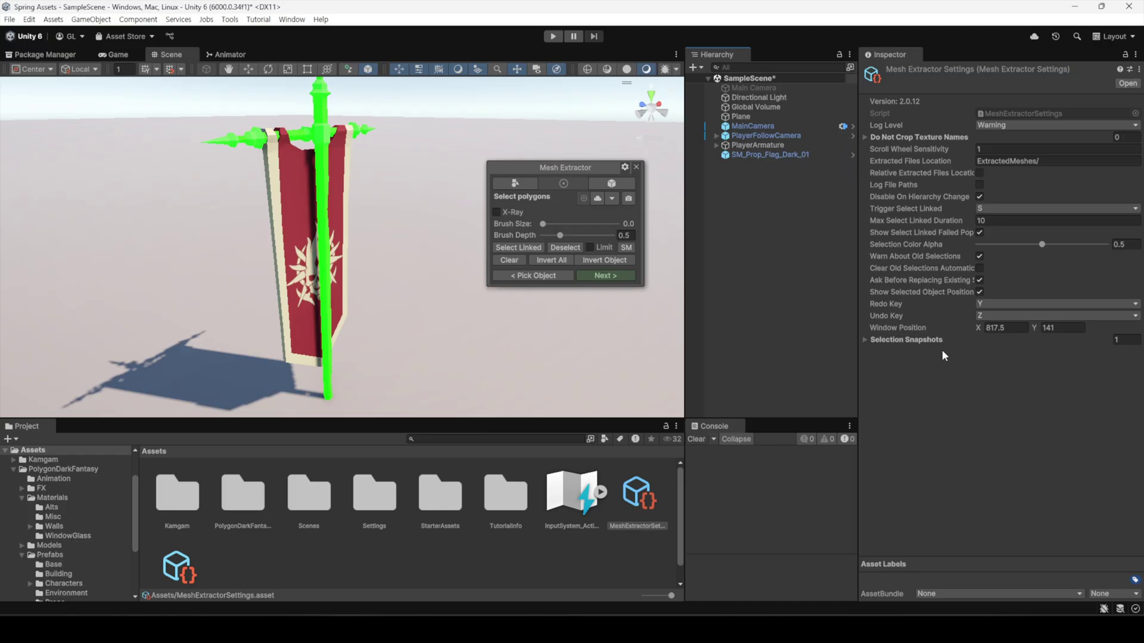
pyautogui.click(769, 154)
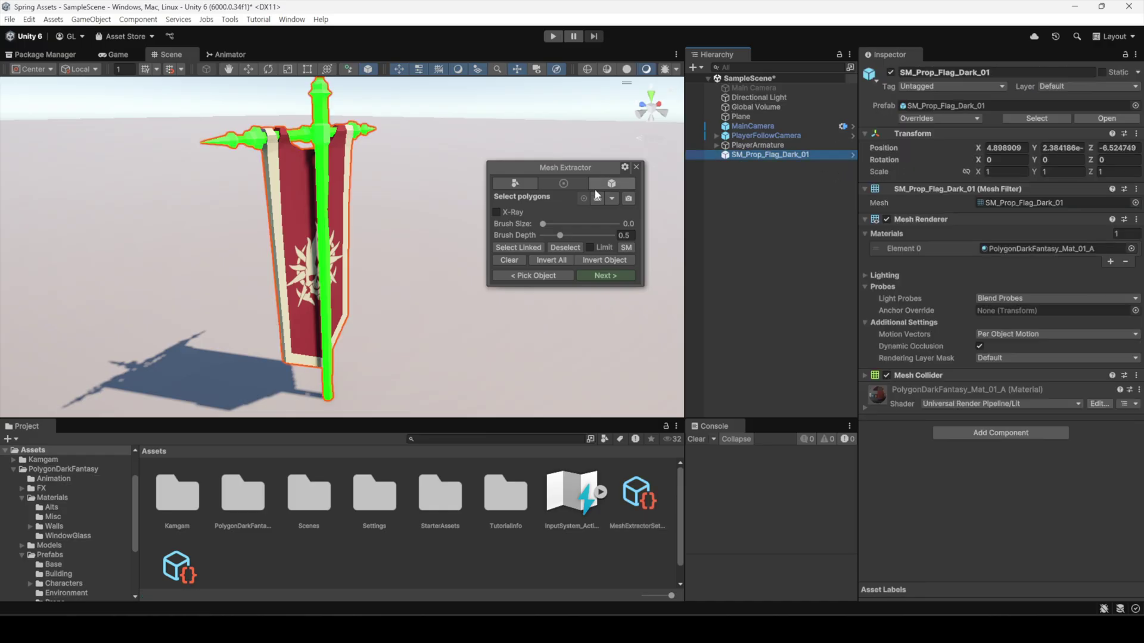
# - Turn off Replace in Scene and name the extracted mesh 'test'
pyautogui.click(620, 276)
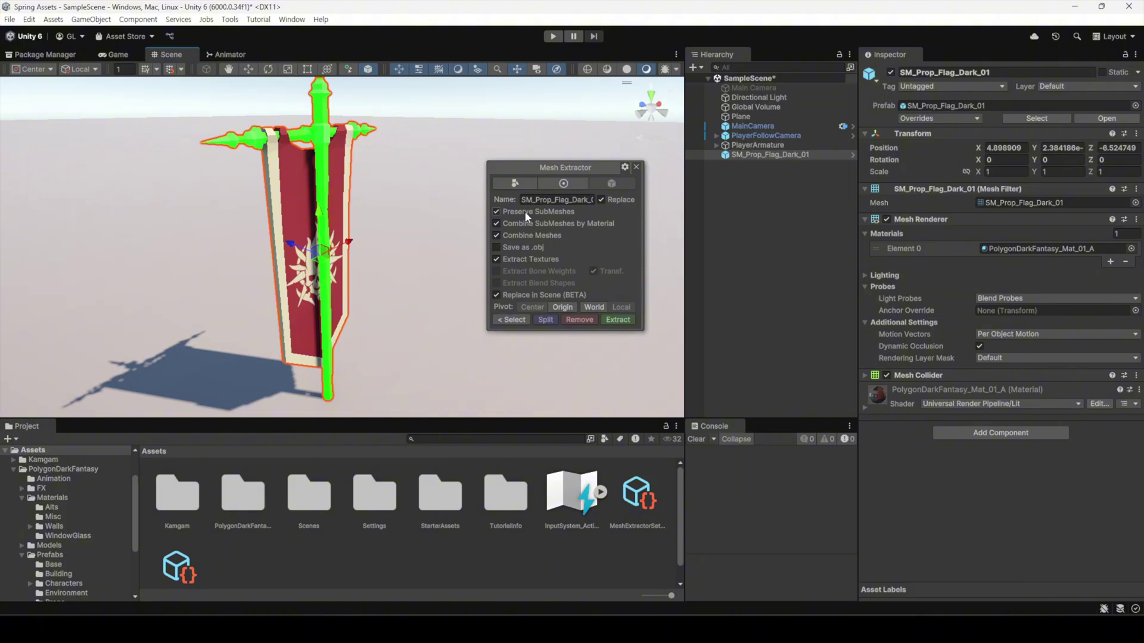
pyautogui.click(527, 294)
pyautogui.click(496, 259)
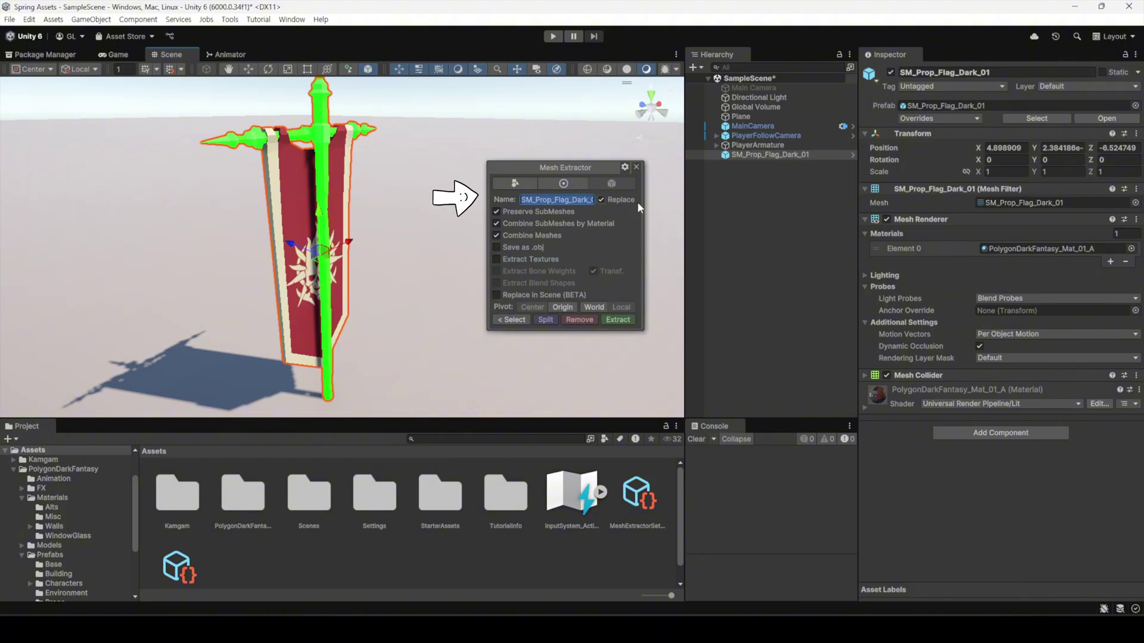
pyautogui.click(556, 199)
pyautogui.write('test')
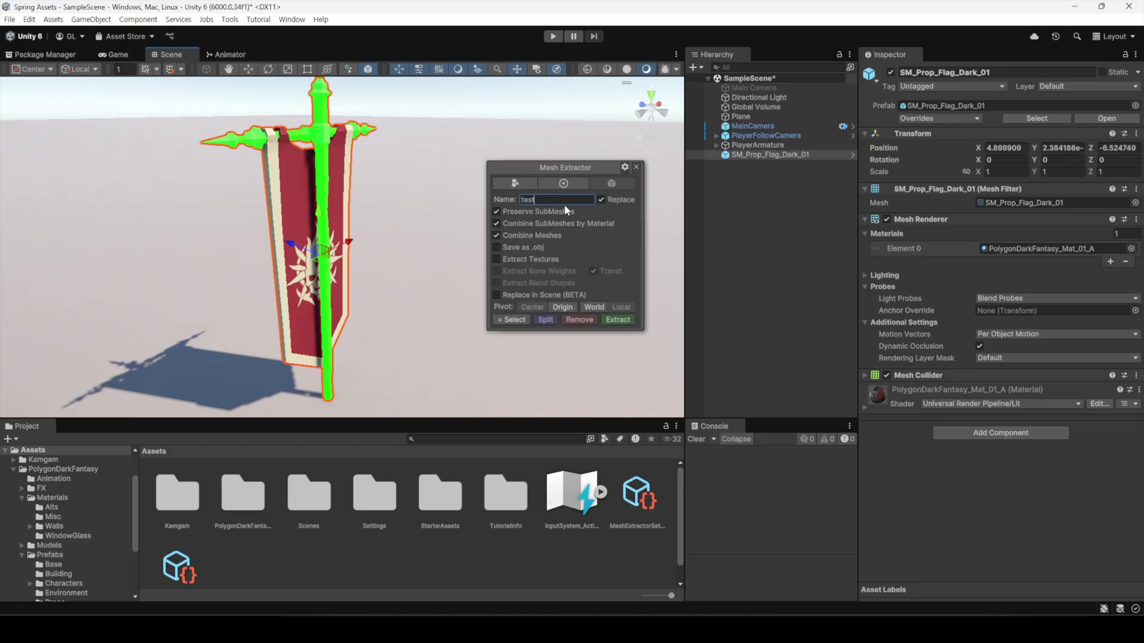
# - Vertex-snap the flag up to Y 0.41
pyautogui.keyDown('alt'); pyautogui.moveTo(334, 196); pyautogui.dragTo(245, 178); pyautogui.keyUp('alt')
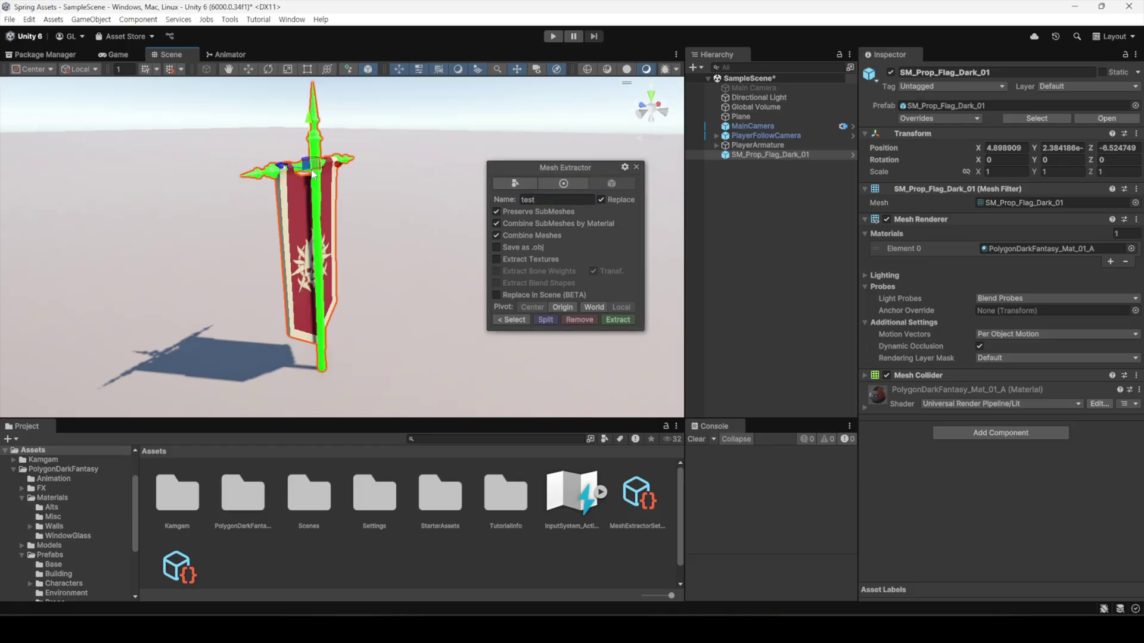
pyautogui.press('v')
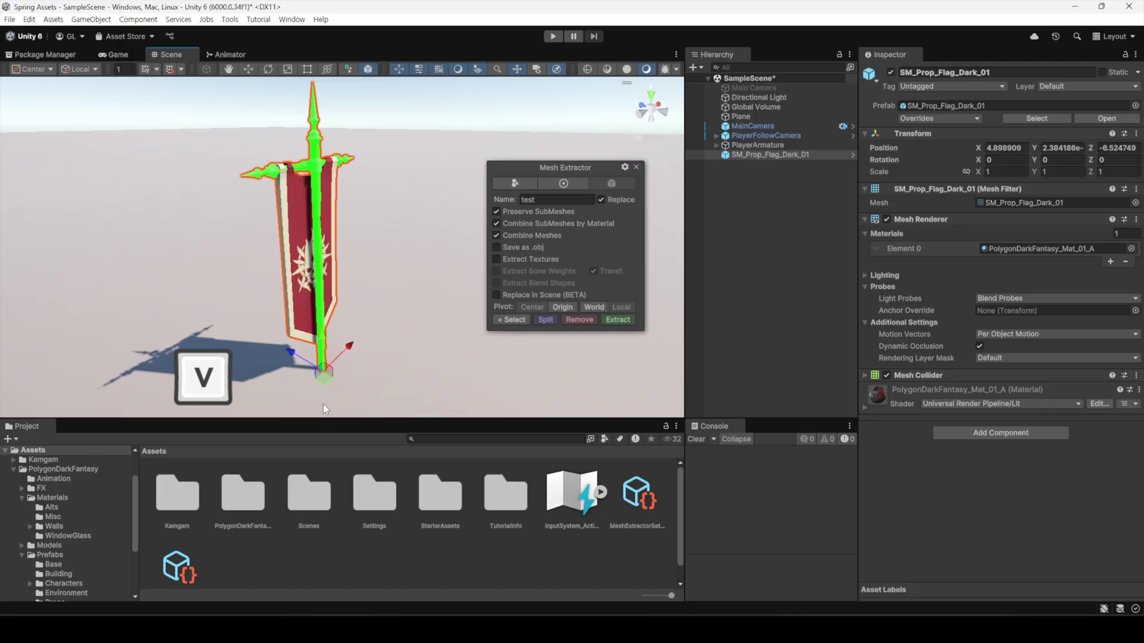
pyautogui.moveTo(323, 381); pyautogui.dragTo(543, 272)
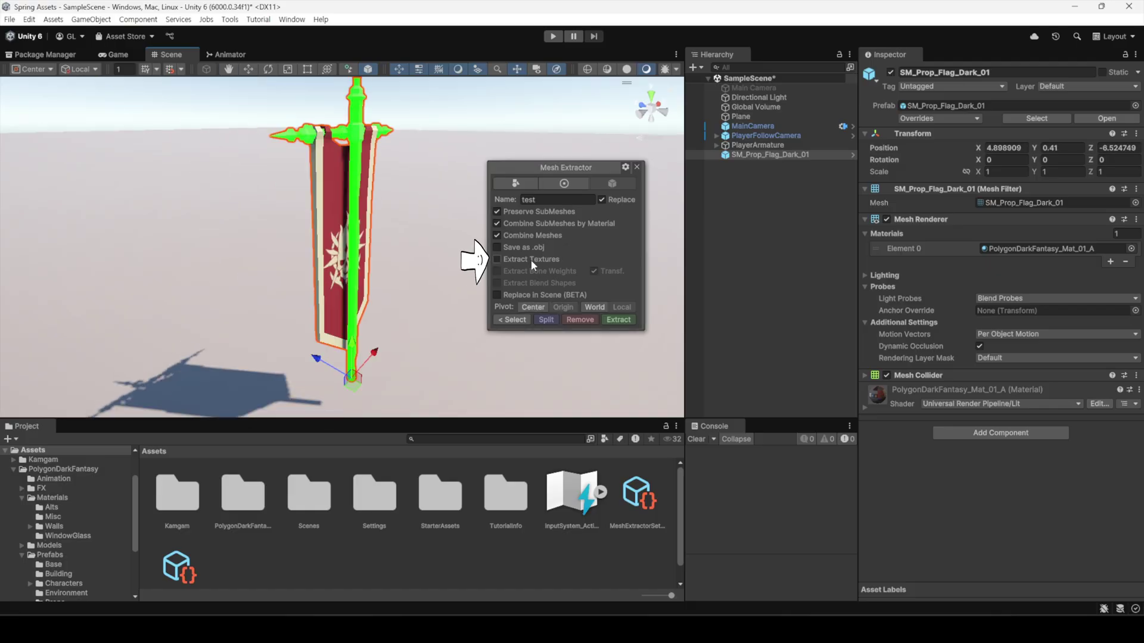
# - Enable Extract Textures and extract the pole into the ExtractedMeshes folder
pyautogui.moveTo(566, 262)
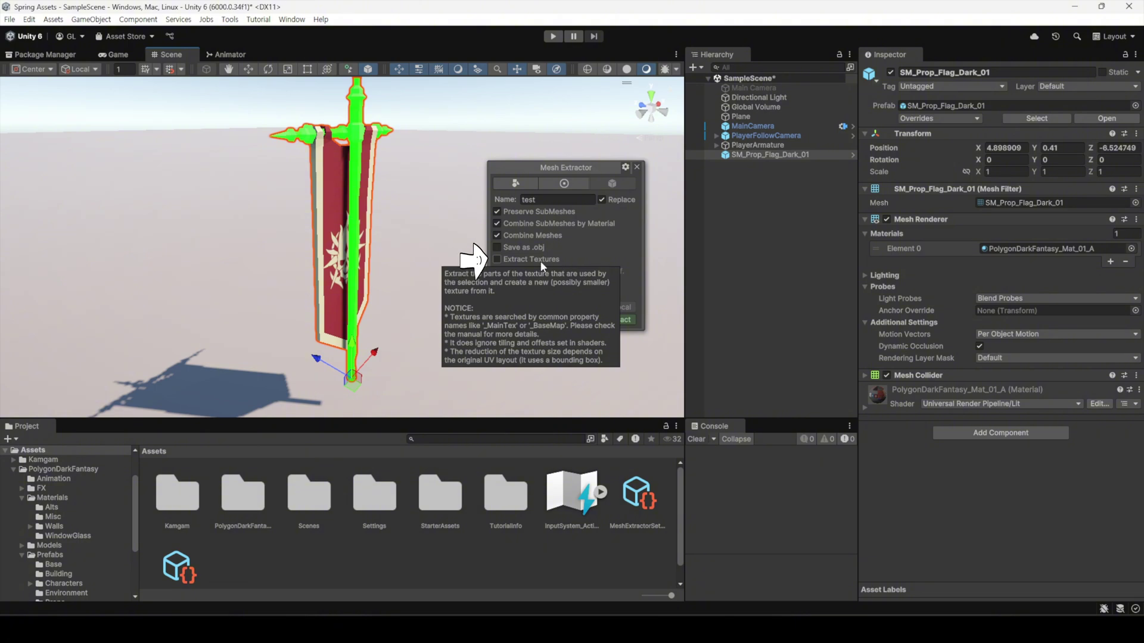
pyautogui.click(541, 261)
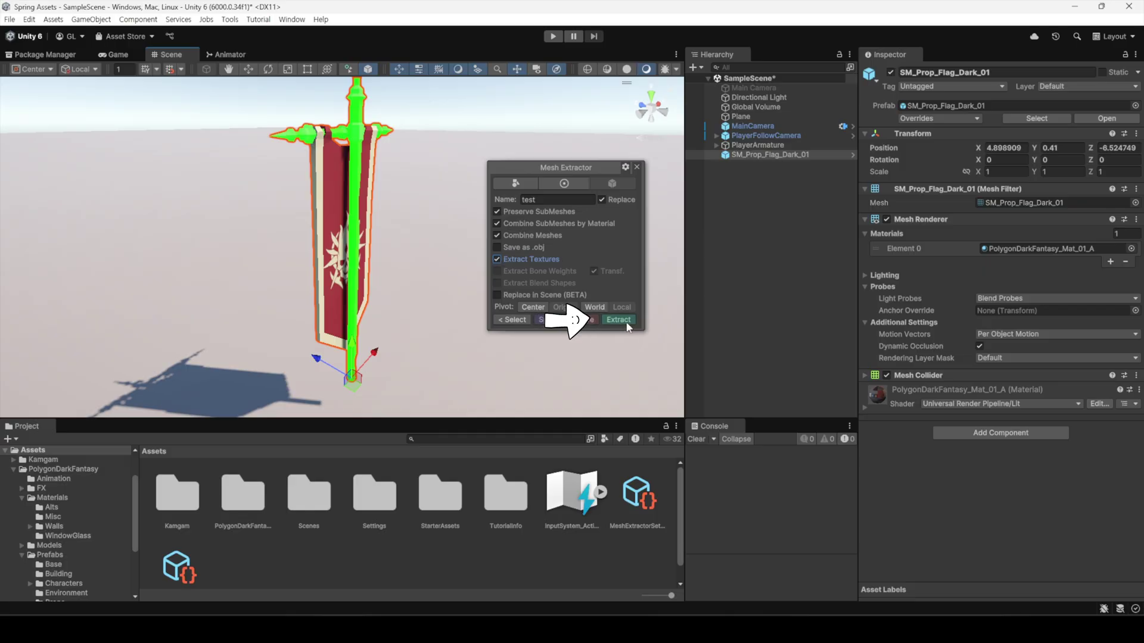
pyautogui.click(625, 322)
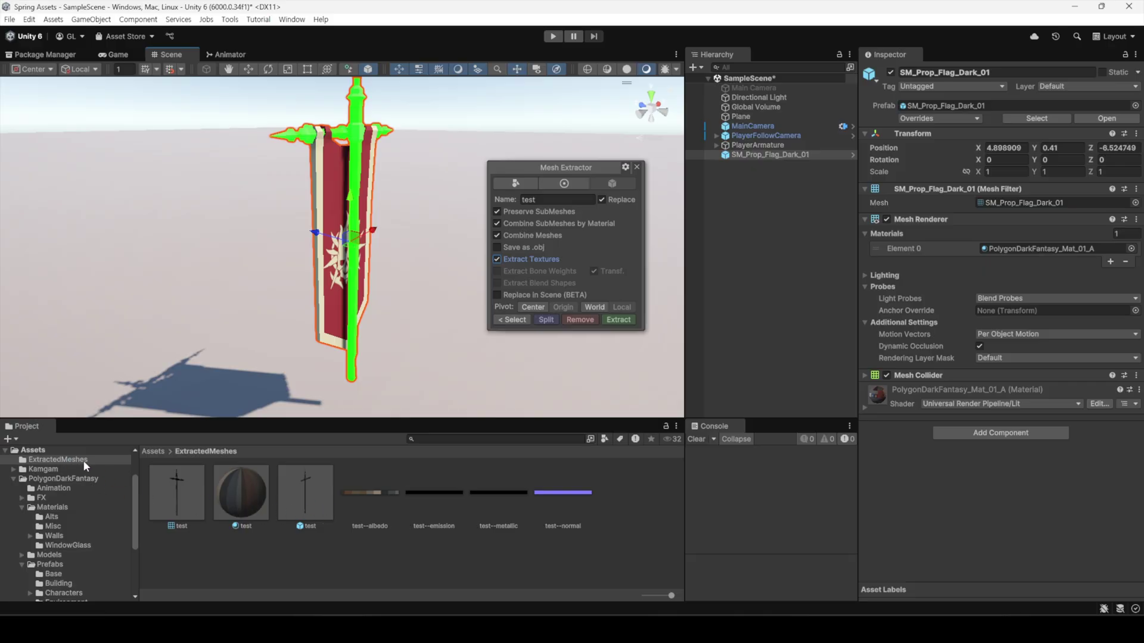
# - Place the extracted test pole in the scene, lifted slightly
pyautogui.click(563, 492)
pyautogui.moveTo(306, 492); pyautogui.dragTo(252, 396)
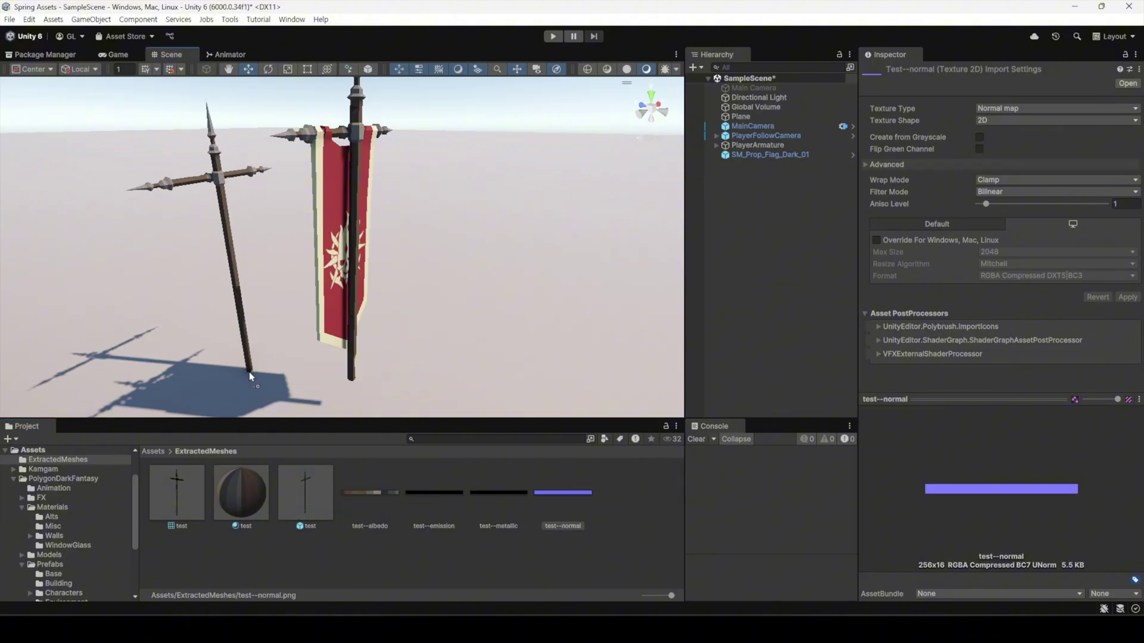
pyautogui.moveTo(229, 255); pyautogui.dragTo(222, 215)
# - Re-extract the flag's pole twice, the second time replacing the flag in the scene
pyautogui.click(346, 238)
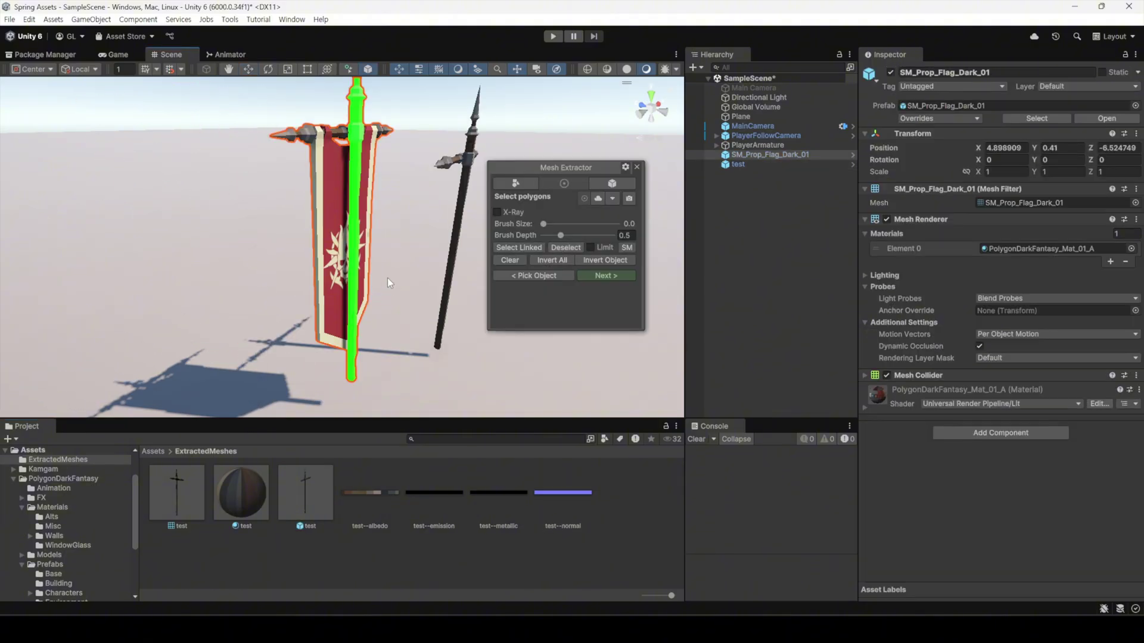
pyautogui.keyDown('alt'); pyautogui.moveTo(386, 257); pyautogui.dragTo(323, 219); pyautogui.keyUp('alt')
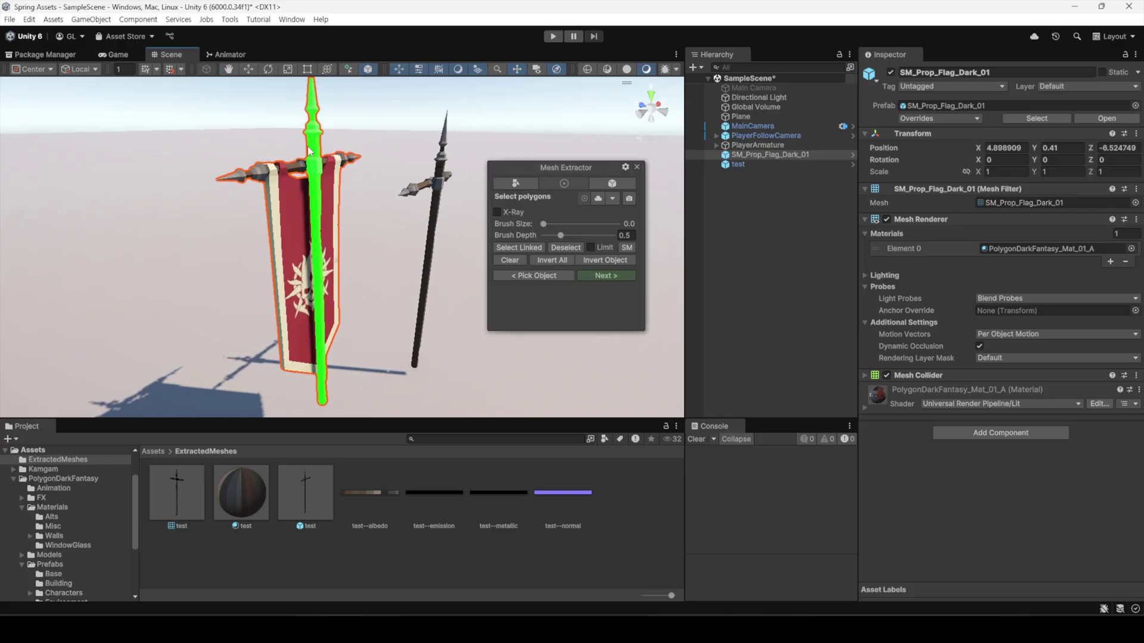
pyautogui.click(606, 275)
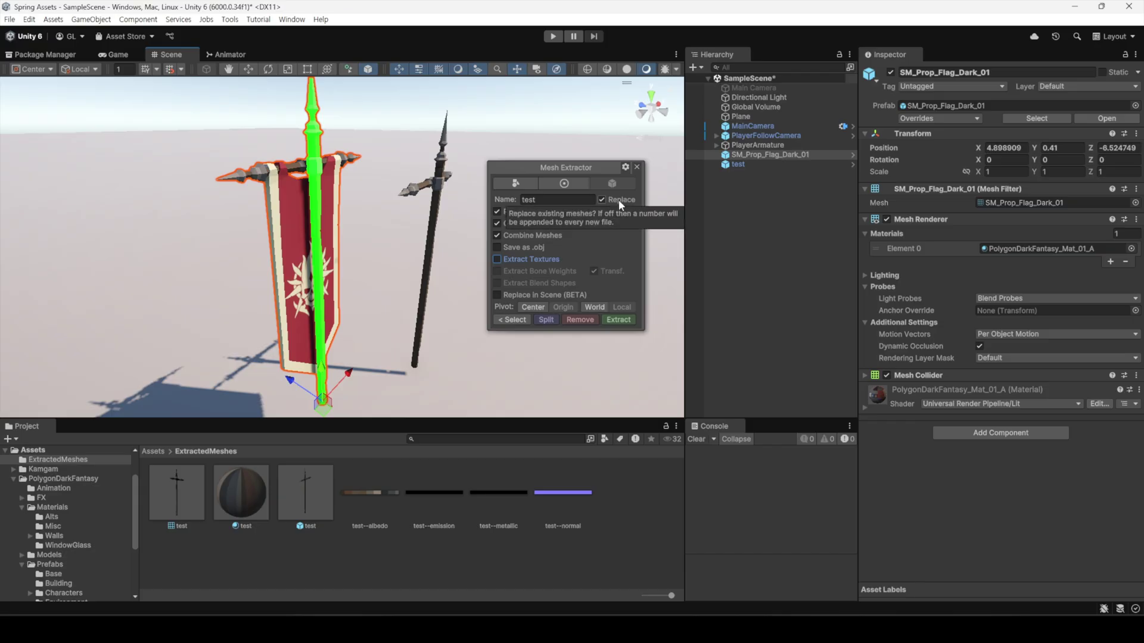
pyautogui.click(623, 326)
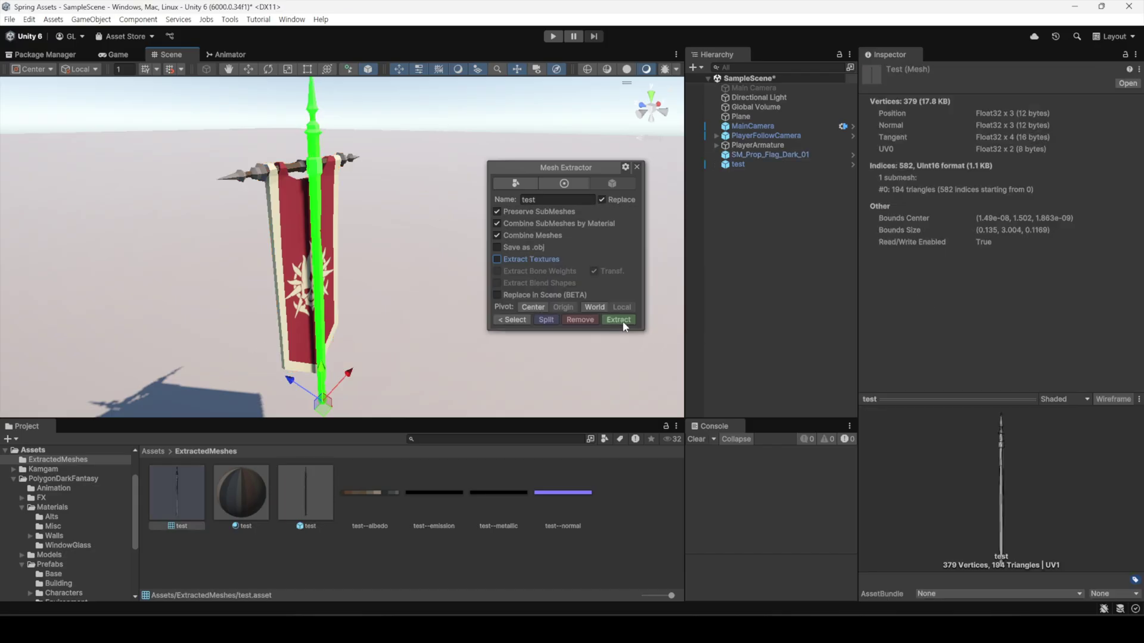
pyautogui.moveTo(297, 496); pyautogui.dragTo(420, 352)
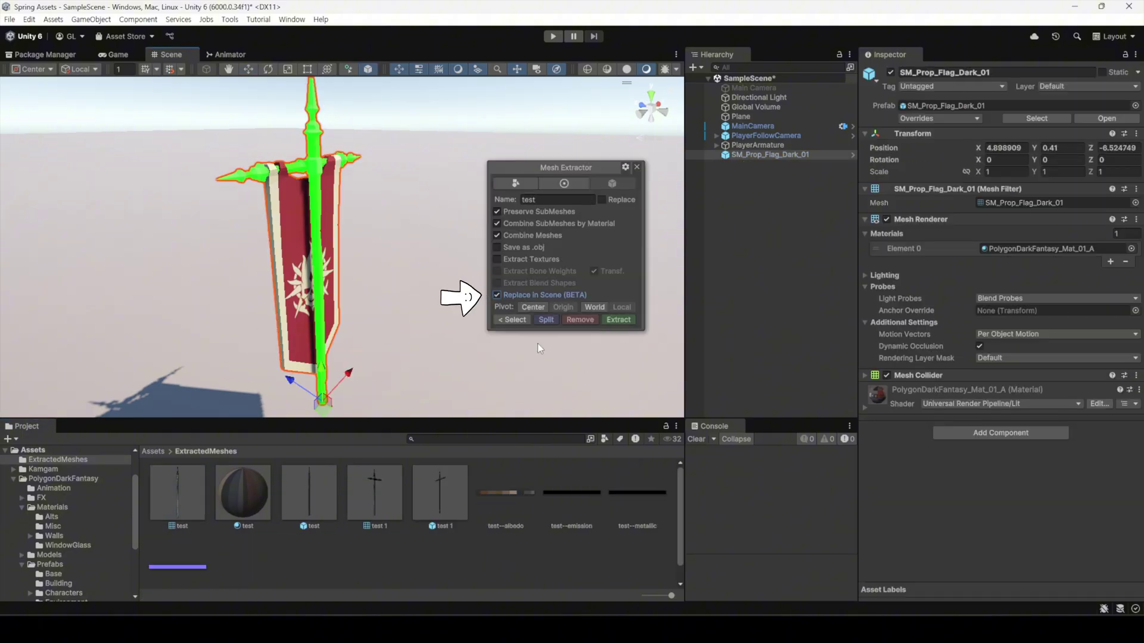
pyautogui.click(624, 323)
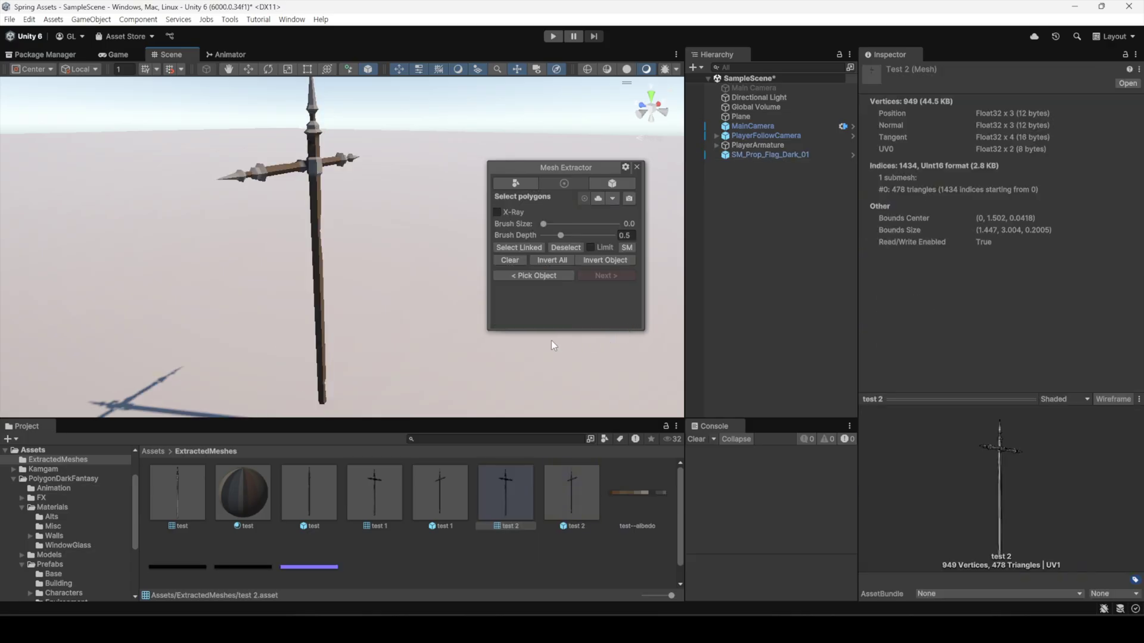
# - Close the AutoLOD window and step through the first alcove's LOD meshes from LOD0
pyautogui.click(762, 155)
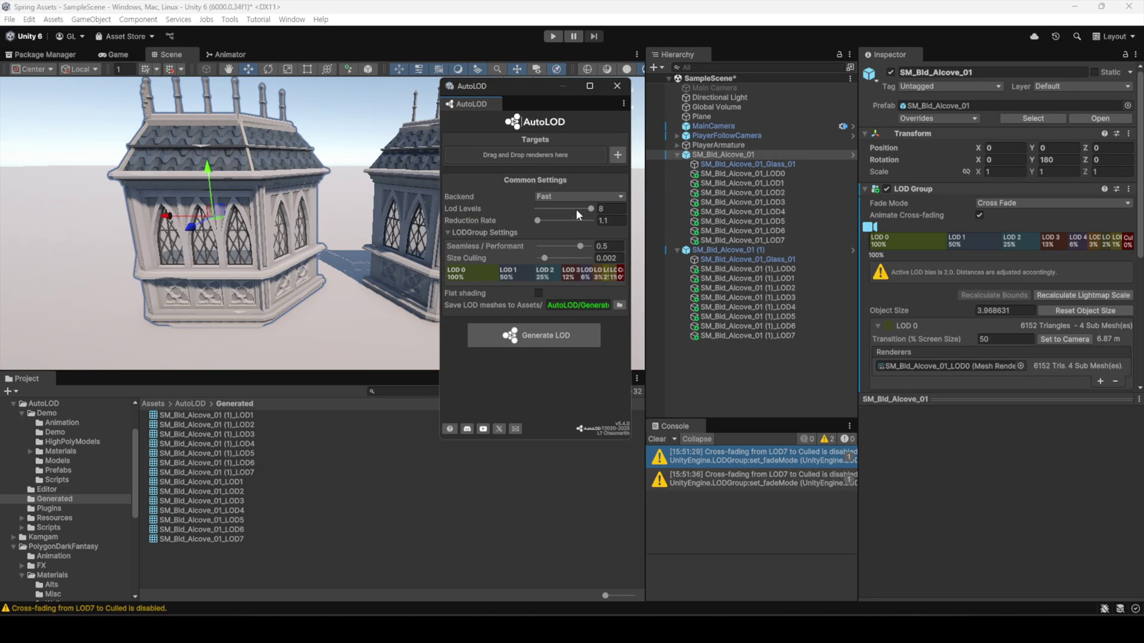
pyautogui.click(616, 86)
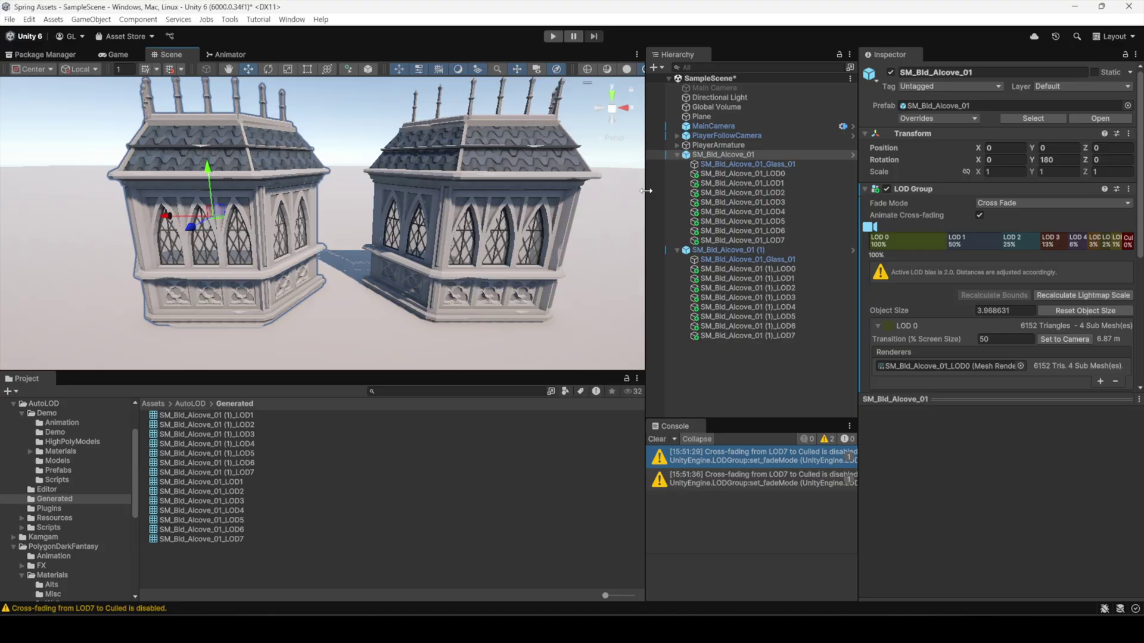
pyautogui.click(757, 174)
pyautogui.press('Down')
pyautogui.press('Down')
pyautogui.press('Down')
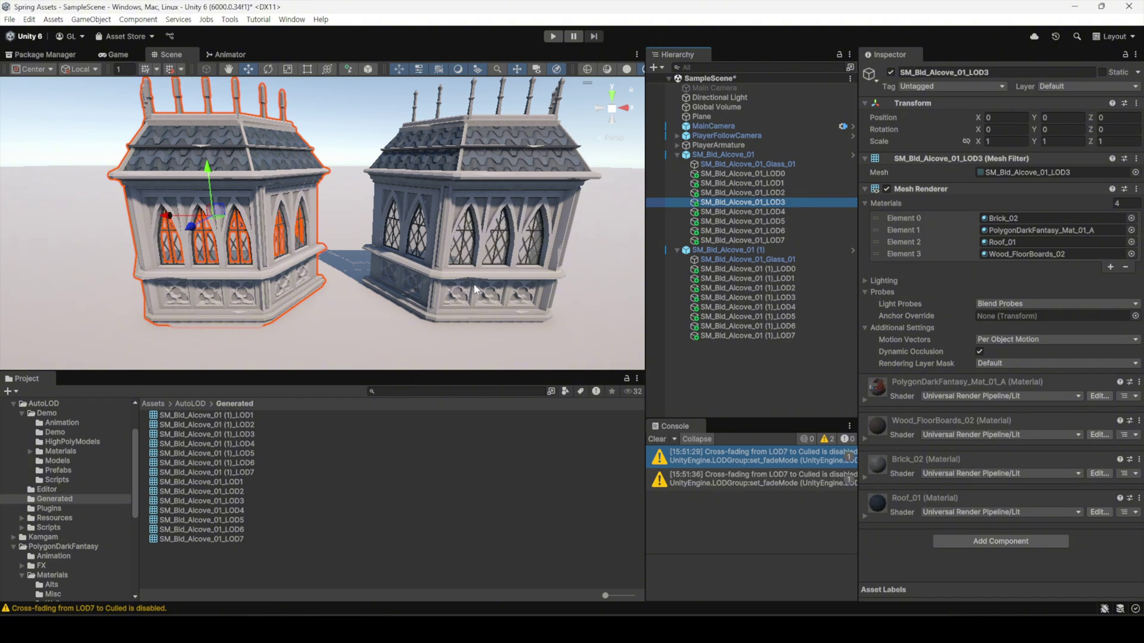
pyautogui.press('Down')
pyautogui.press('Down')
pyautogui.press('Down')
pyautogui.press('Down')
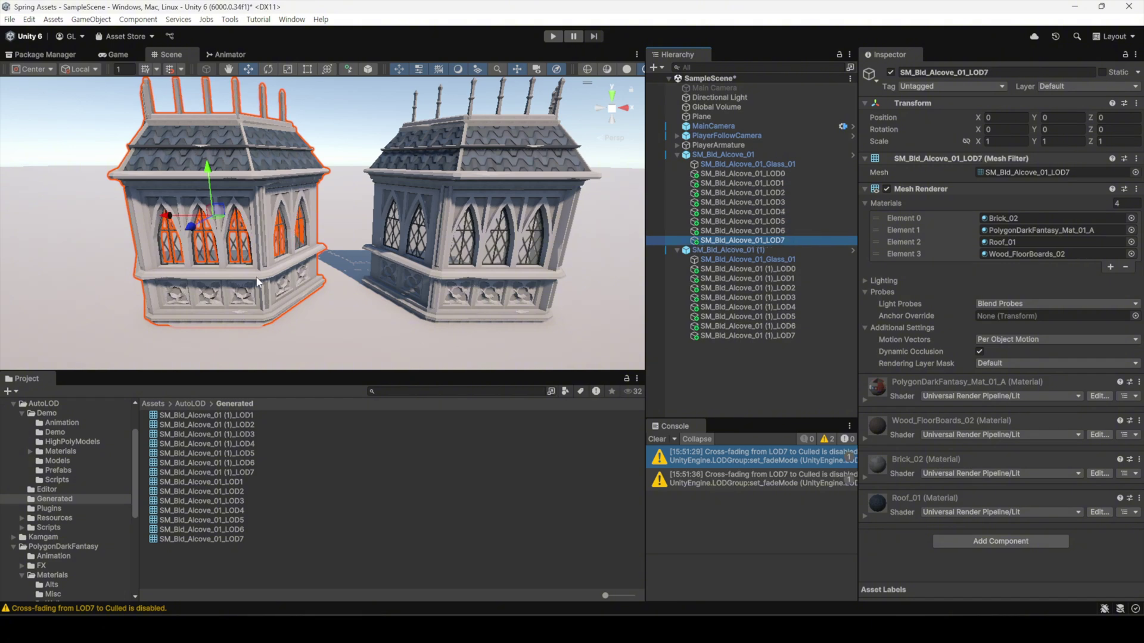
# - Step through the second alcove's LOD meshes, starting from its LOD0
pyautogui.click(799, 269)
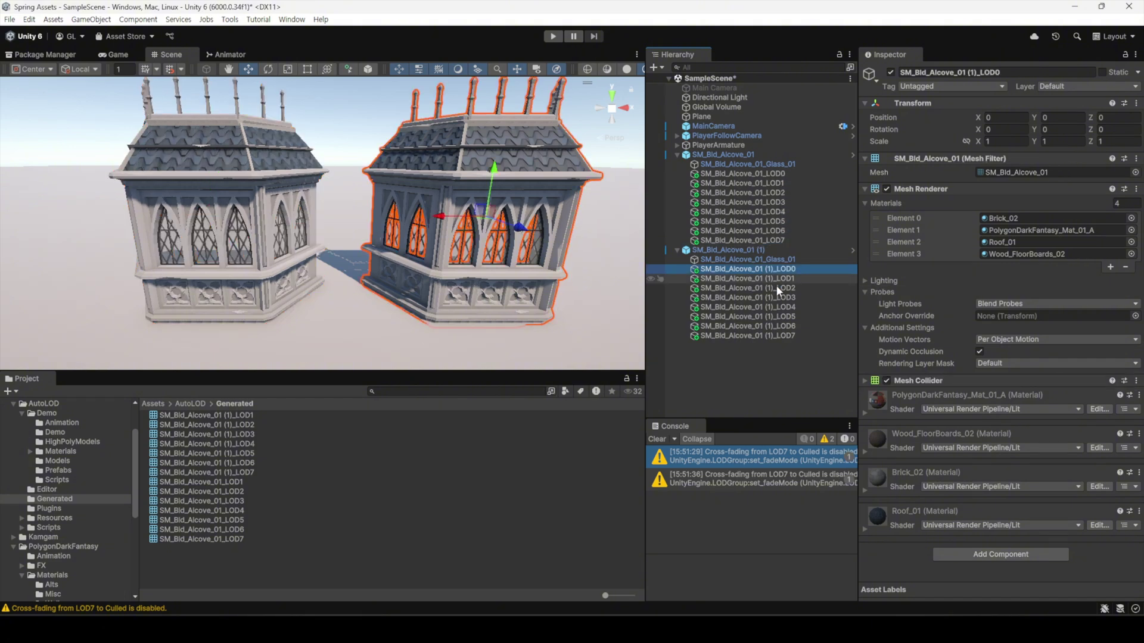
pyautogui.press('Down')
pyautogui.press('Down')
pyautogui.press('Down')
pyautogui.press('Down')
pyautogui.press('Down')
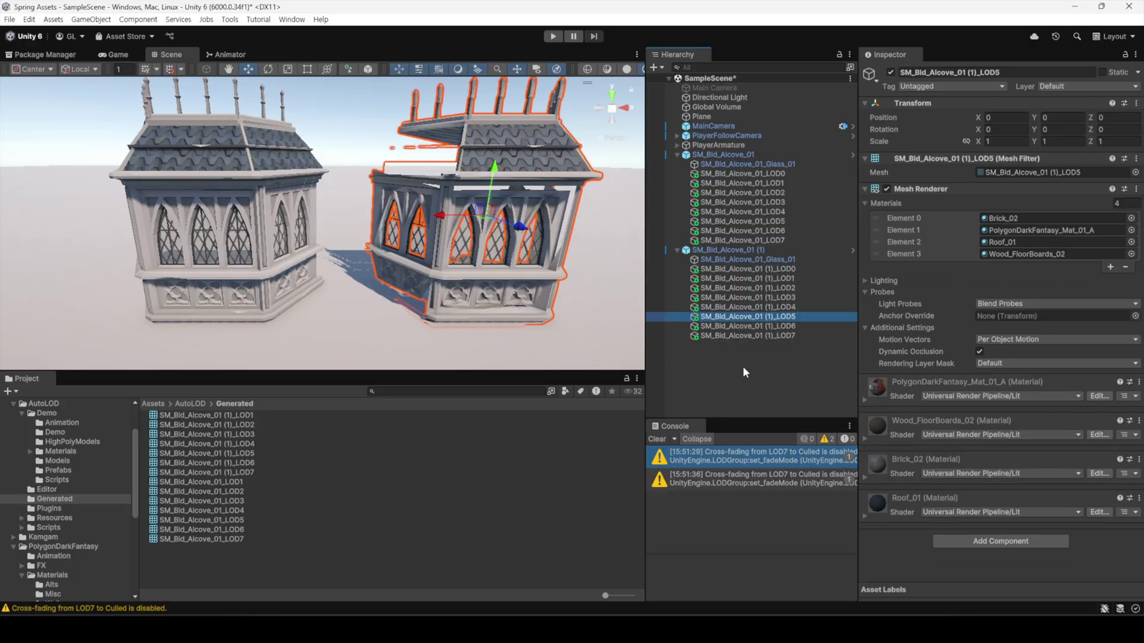
pyautogui.press('Down')
pyautogui.press('Down')
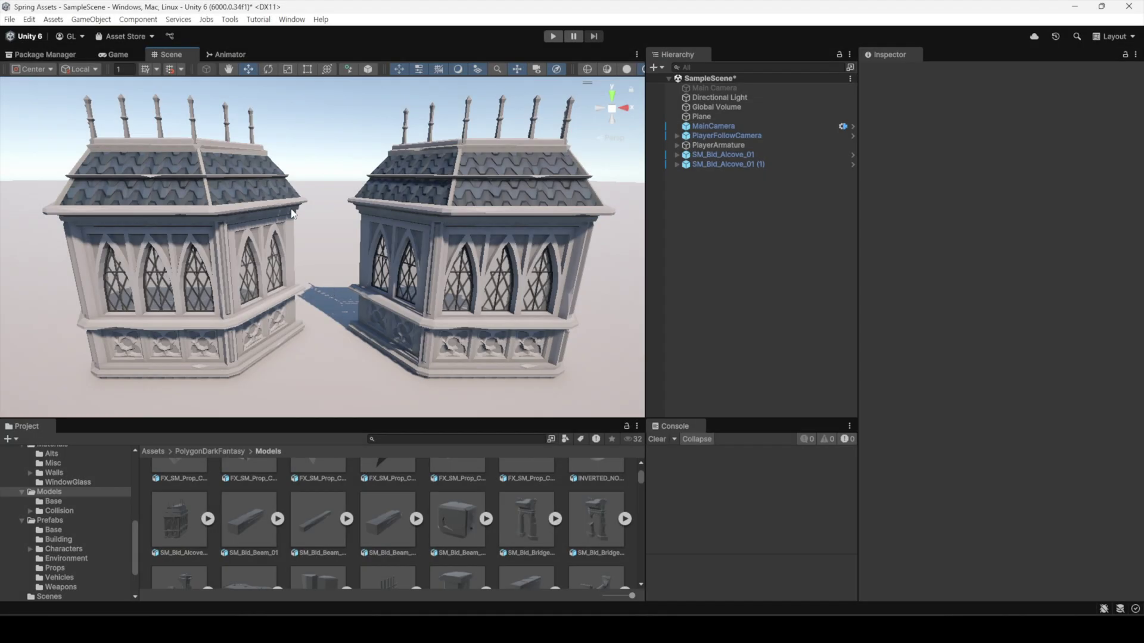
# - Open AutoLOD's MeshDecimator and set Reduction Rate to 1.1 and Lod Levels to 8
pyautogui.click(292, 20)
pyautogui.moveTo(334, 131)
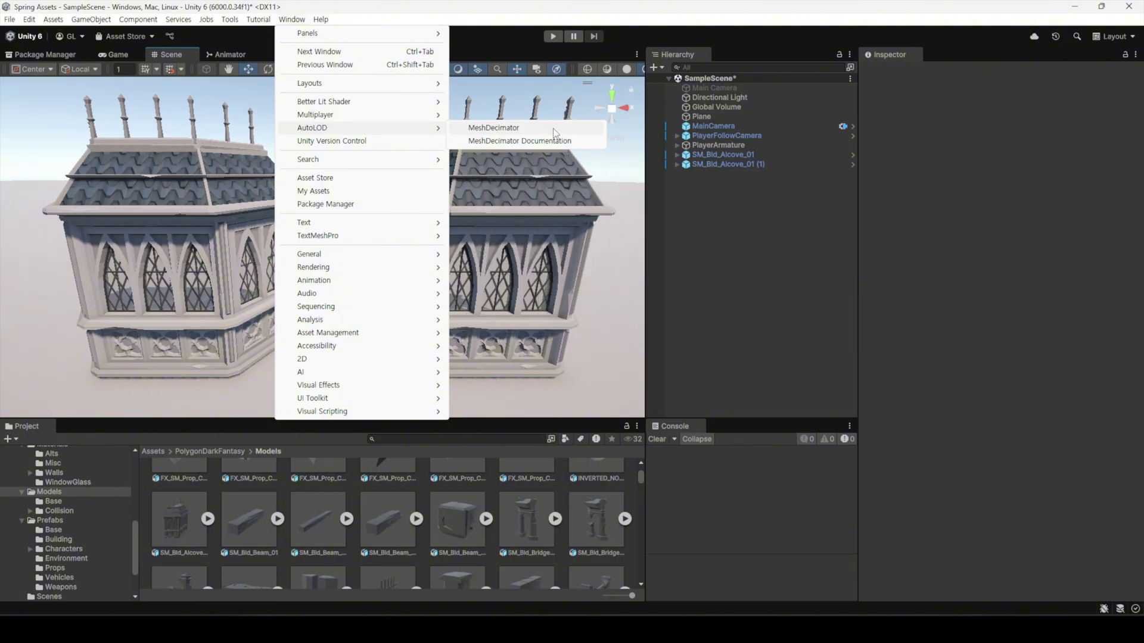
pyautogui.click(553, 128)
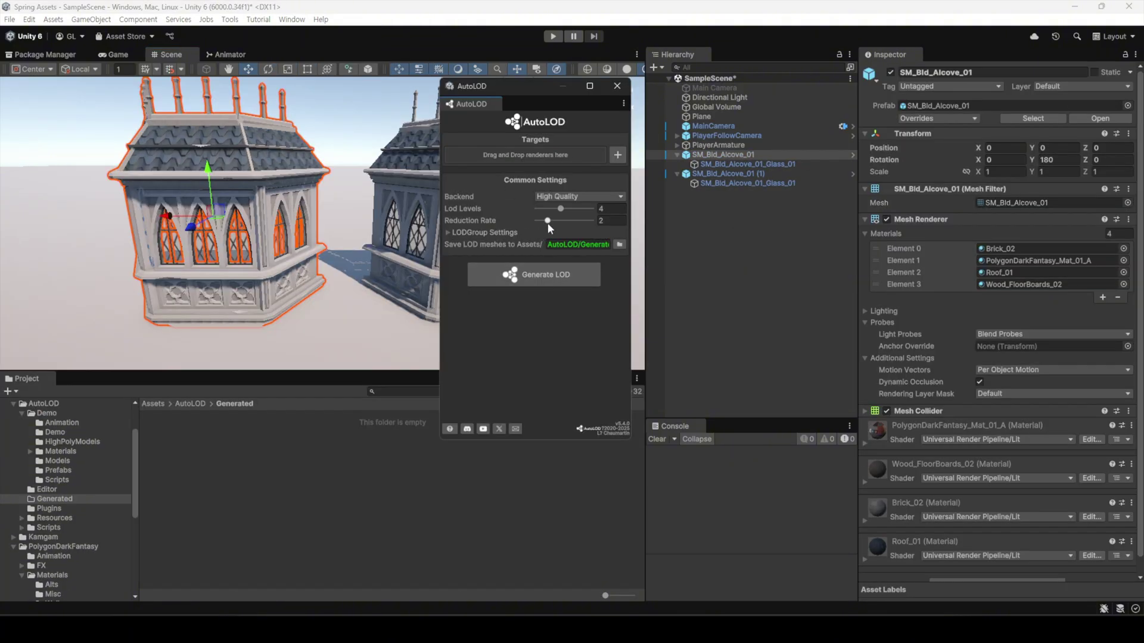
pyautogui.moveTo(548, 221); pyautogui.dragTo(524, 224)
pyautogui.moveTo(560, 209); pyautogui.dragTo(591, 208)
# - Expand LODGroup Settings, add SM_Bld_Alcove_01 to Targets, and review the decimation backends
pyautogui.click(451, 234)
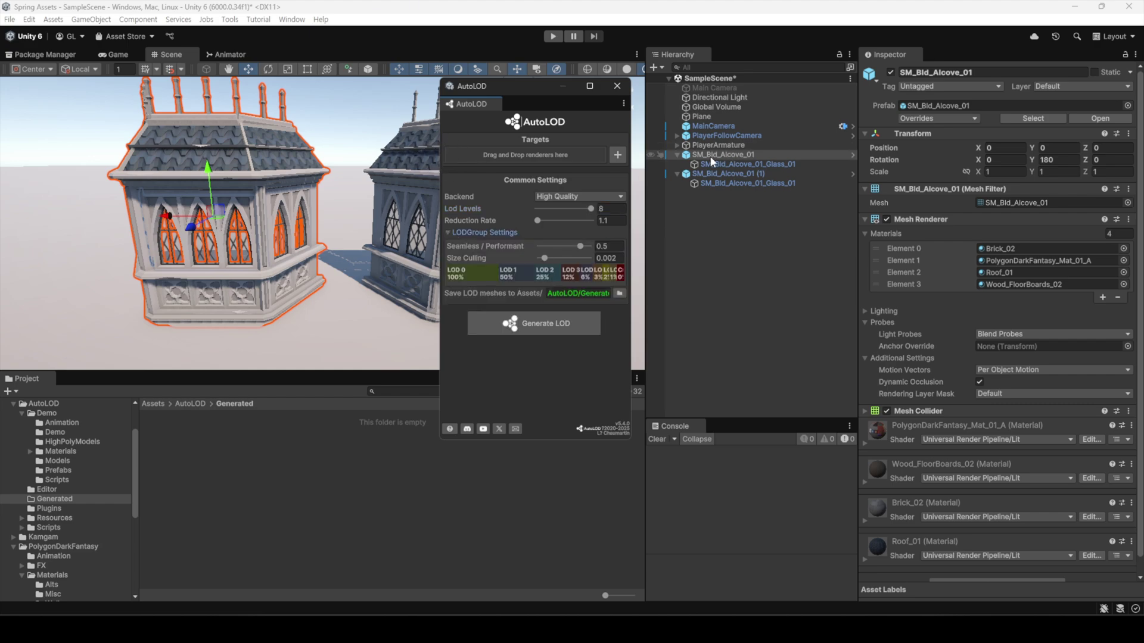
pyautogui.moveTo(715, 154); pyautogui.dragTo(530, 156)
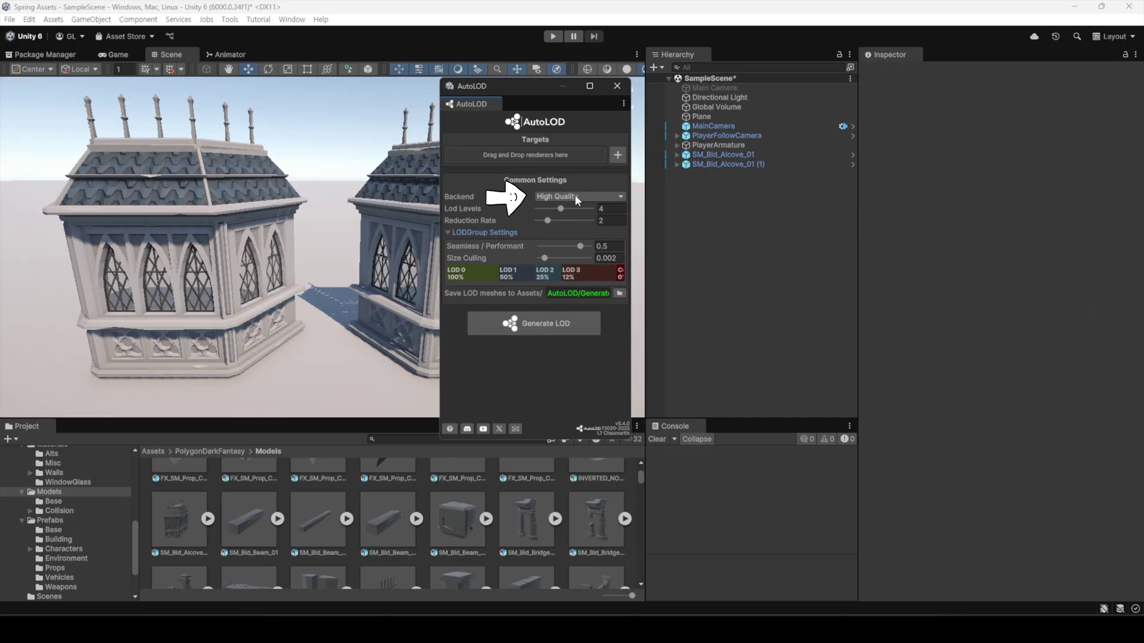
pyautogui.click(574, 196)
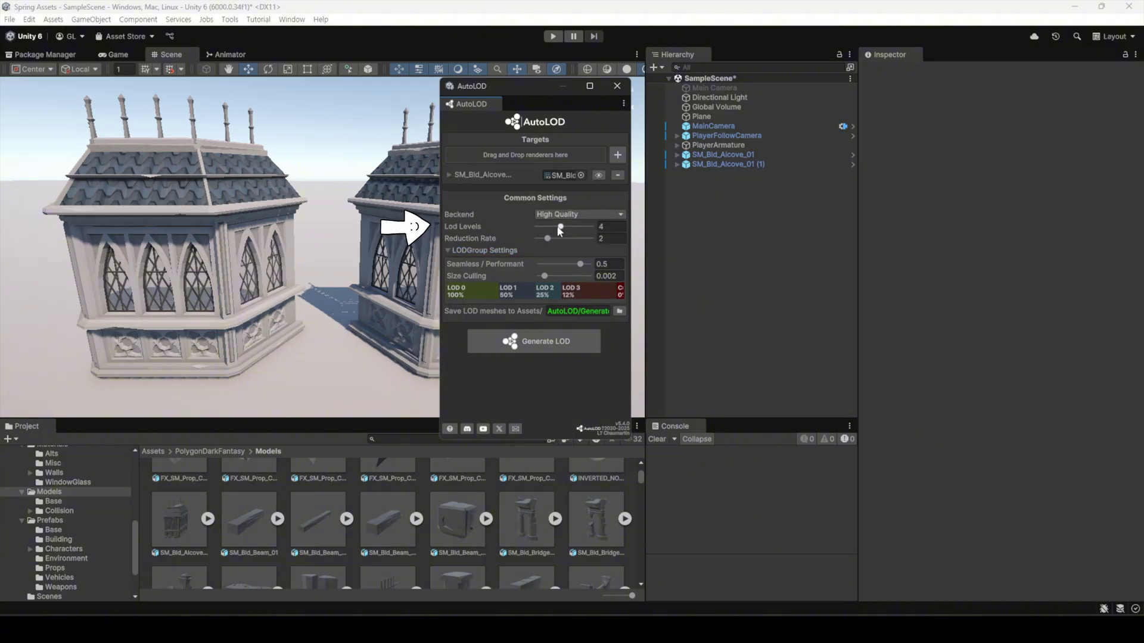
pyautogui.moveTo(557, 230); pyautogui.dragTo(596, 231)
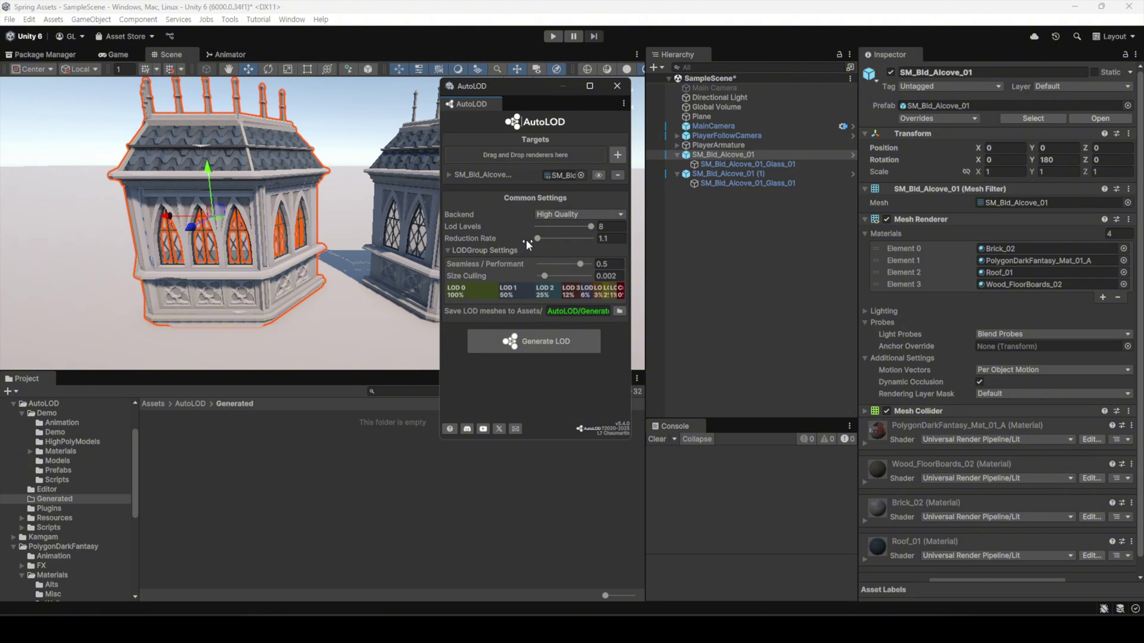
# - Generate LODs for the first alcove, then for the second alcove using the Fast backend
pyautogui.click(566, 344)
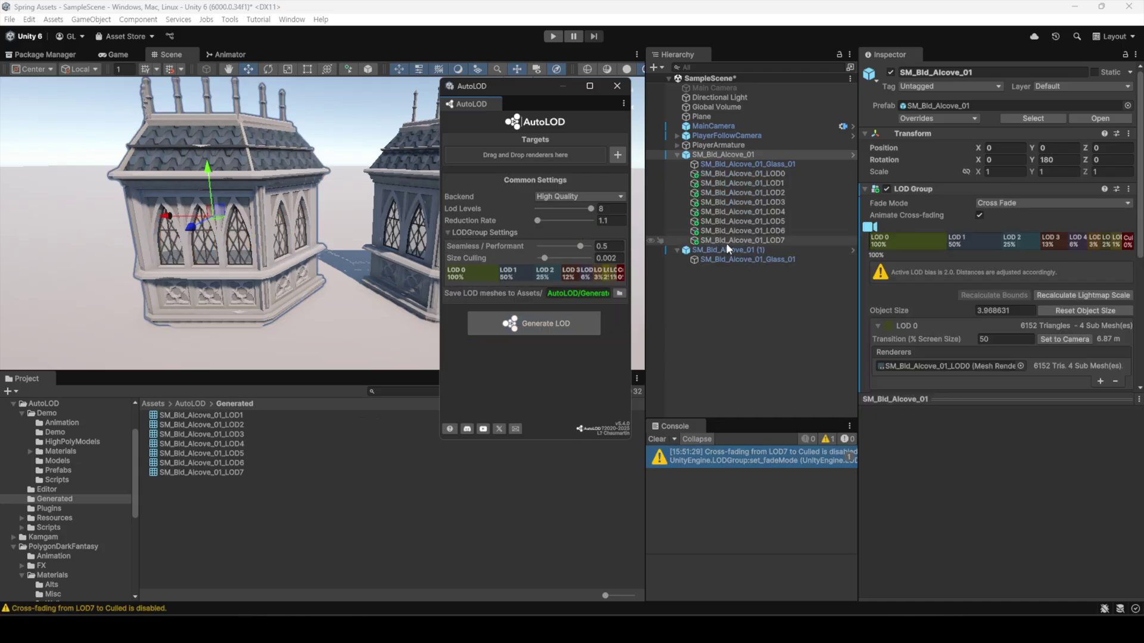
pyautogui.click(570, 214)
pyautogui.click(563, 228)
pyautogui.click(519, 338)
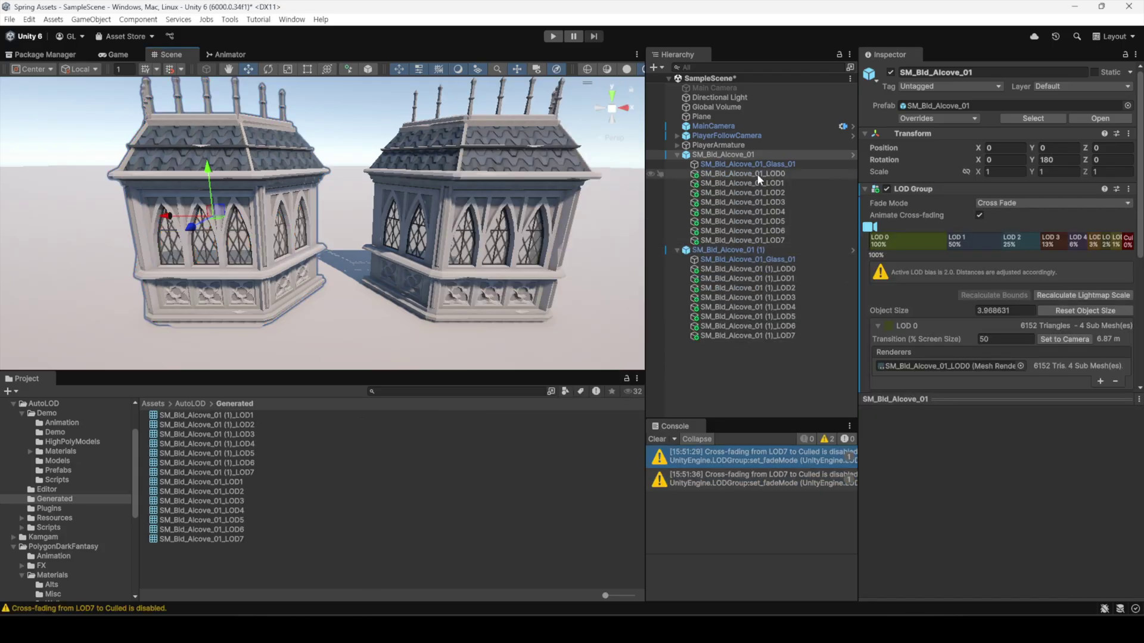
# - Step through the first alcove's new LOD children down to LOD7
pyautogui.click(744, 174)
pyautogui.press('Down')
pyautogui.press('Down')
pyautogui.press('Down')
pyautogui.press('Down')
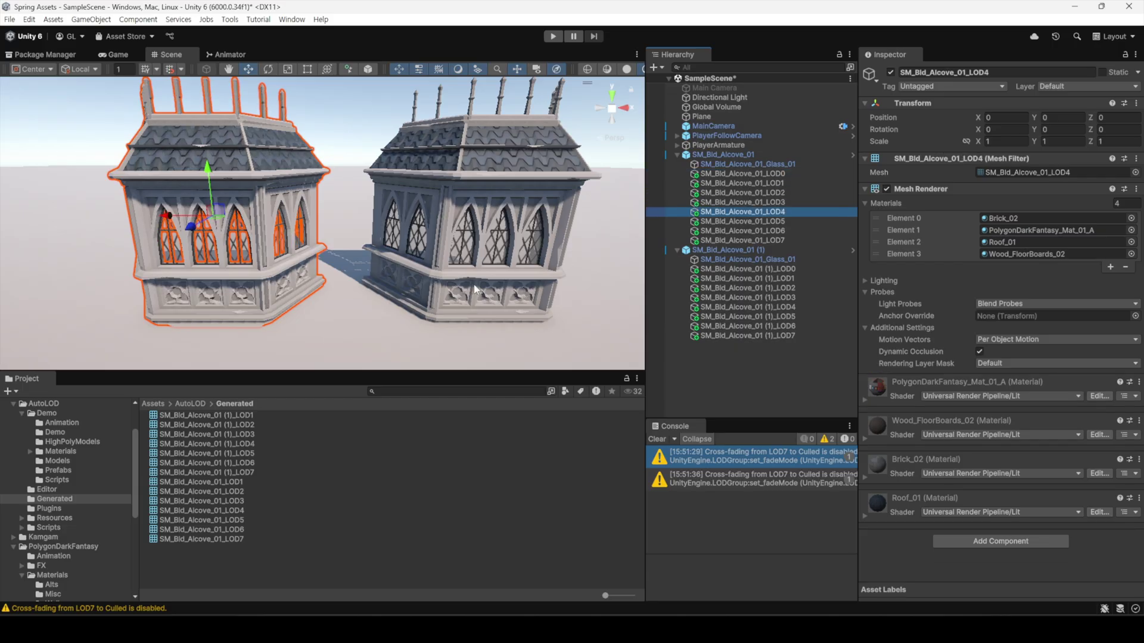
pyautogui.press('Down')
pyautogui.press('Down')
pyautogui.press('Down')
pyautogui.press('Down')
pyautogui.press('Down')
pyautogui.press('Down')
pyautogui.press('Down')
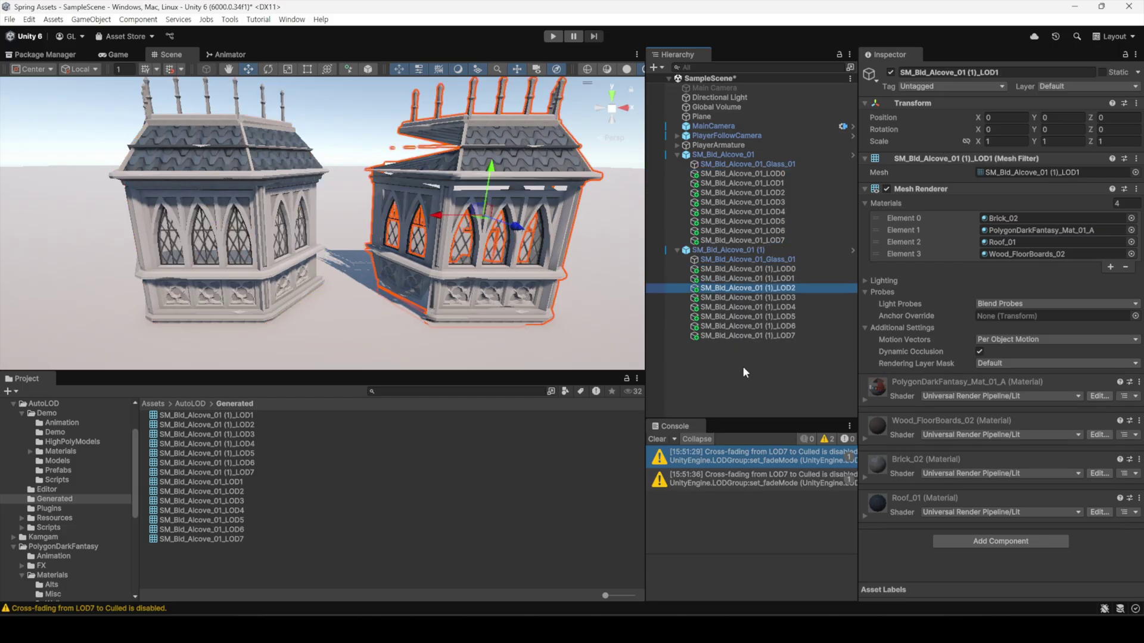
pyautogui.press('Down')
pyautogui.press('Down')
pyautogui.press('Down')
pyautogui.press('Down')
pyautogui.press('Down')
pyautogui.press('Down')
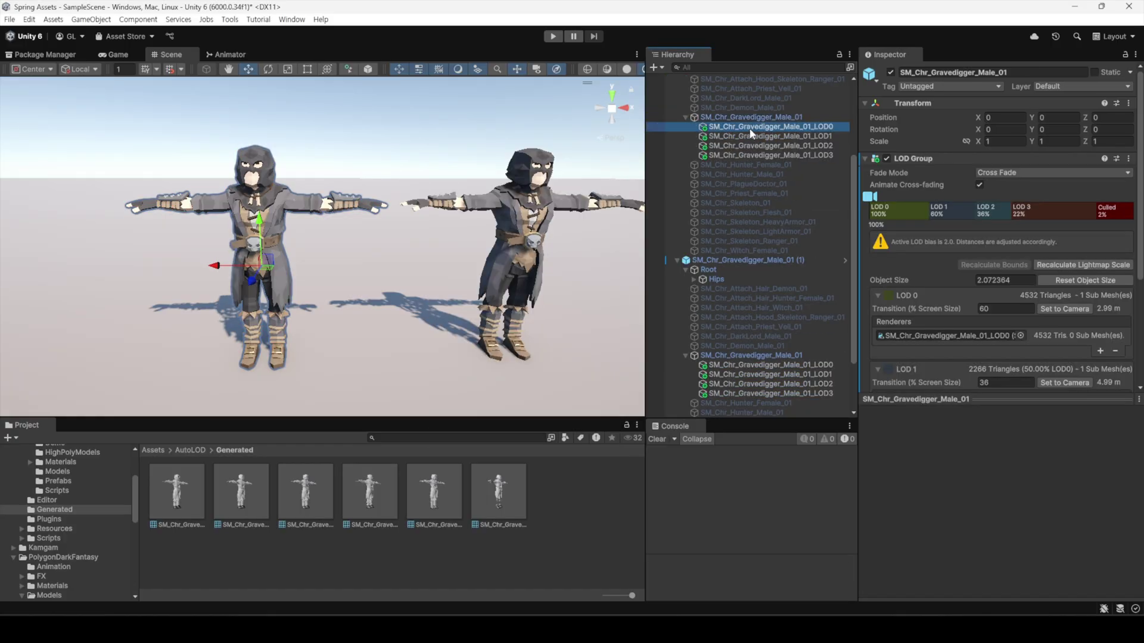
# - Step through both Gravedigger characters' generated LOD meshes, LOD0 to LOD2
pyautogui.press('Down')
pyautogui.press('Down')
pyautogui.press('Down')
pyautogui.press('Down')
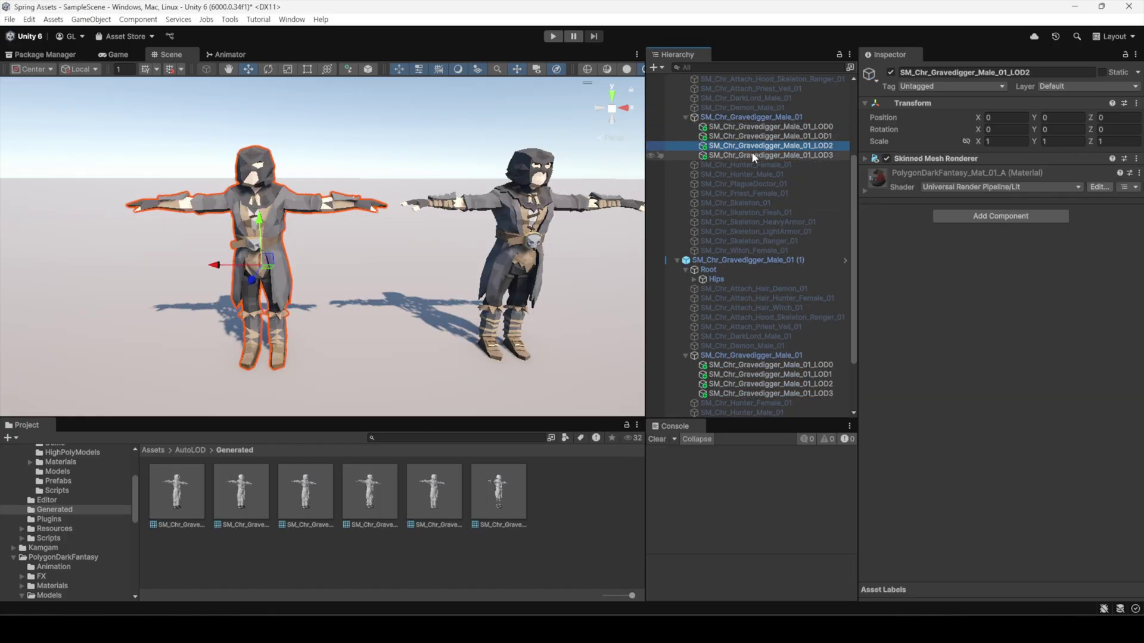
pyautogui.scroll(-3, 753, 157)
pyautogui.click(762, 289)
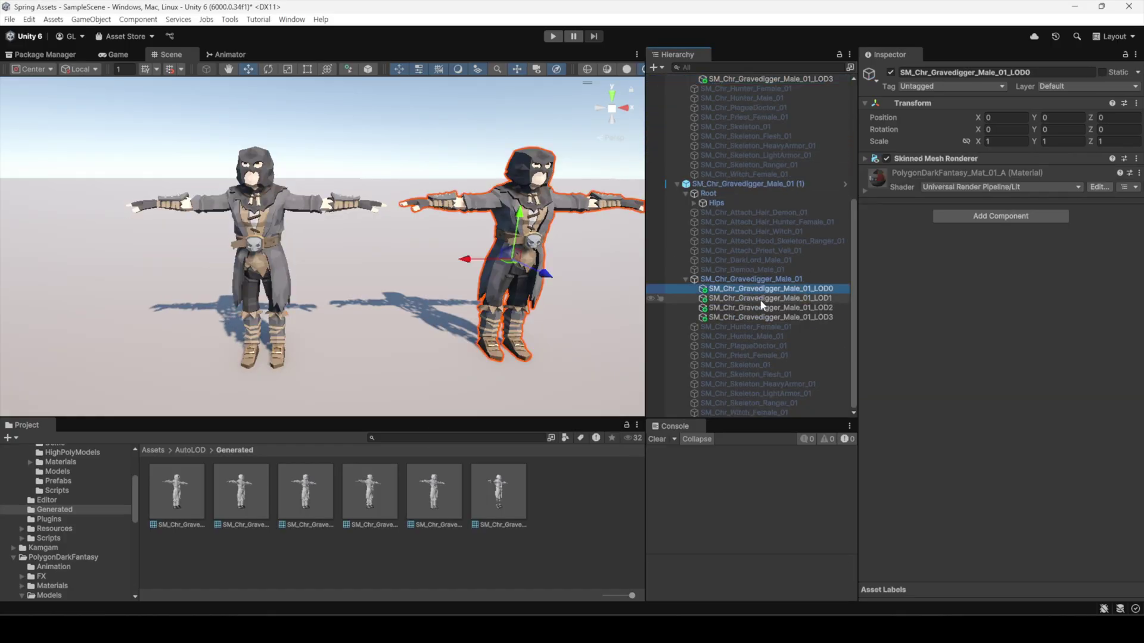
pyautogui.click(761, 299)
pyautogui.click(760, 308)
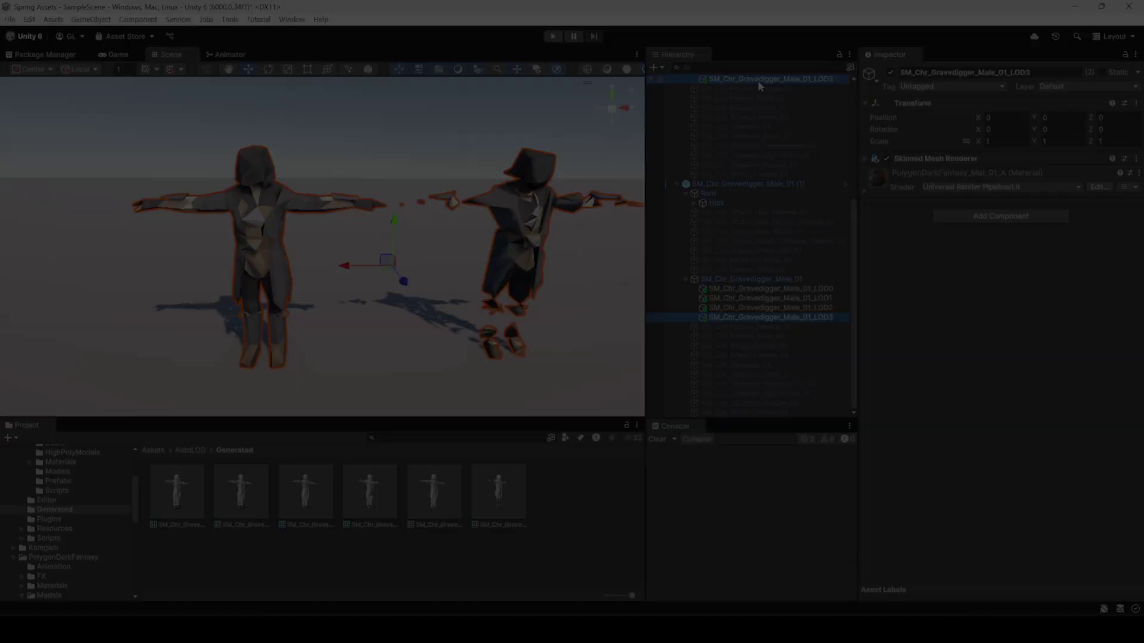
# - Zoom the Scene view in and out to watch the Gravedigger LODs switch detail
pyautogui.scroll(-5, 274, 245)
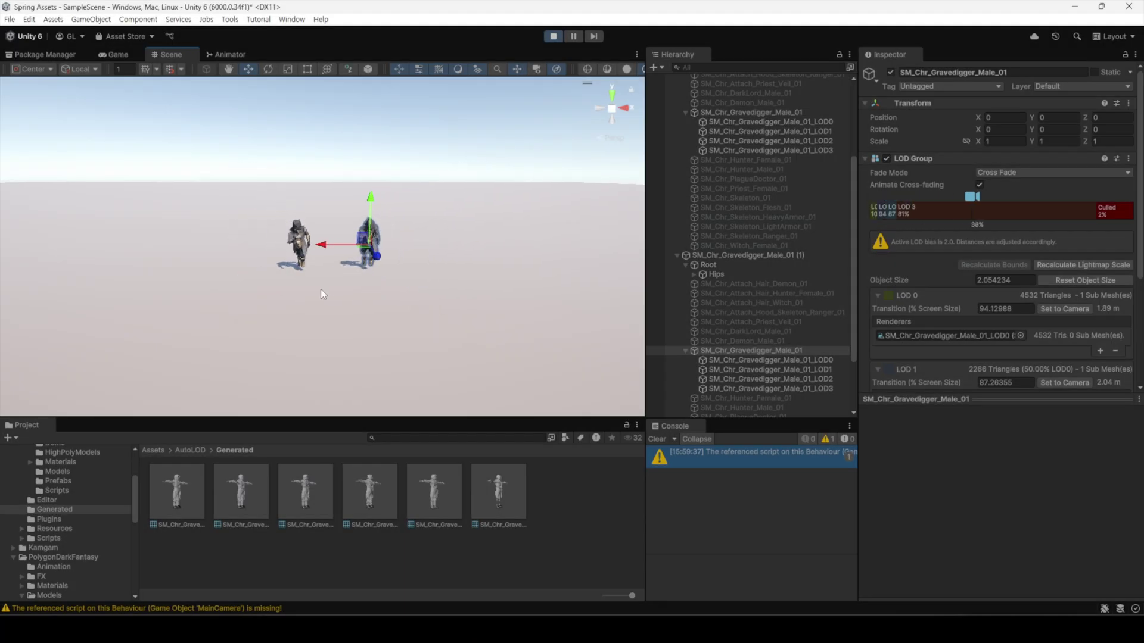
pyautogui.scroll(2, 363, 300)
pyautogui.scroll(2, 367, 305)
pyautogui.scroll(3, 367, 305)
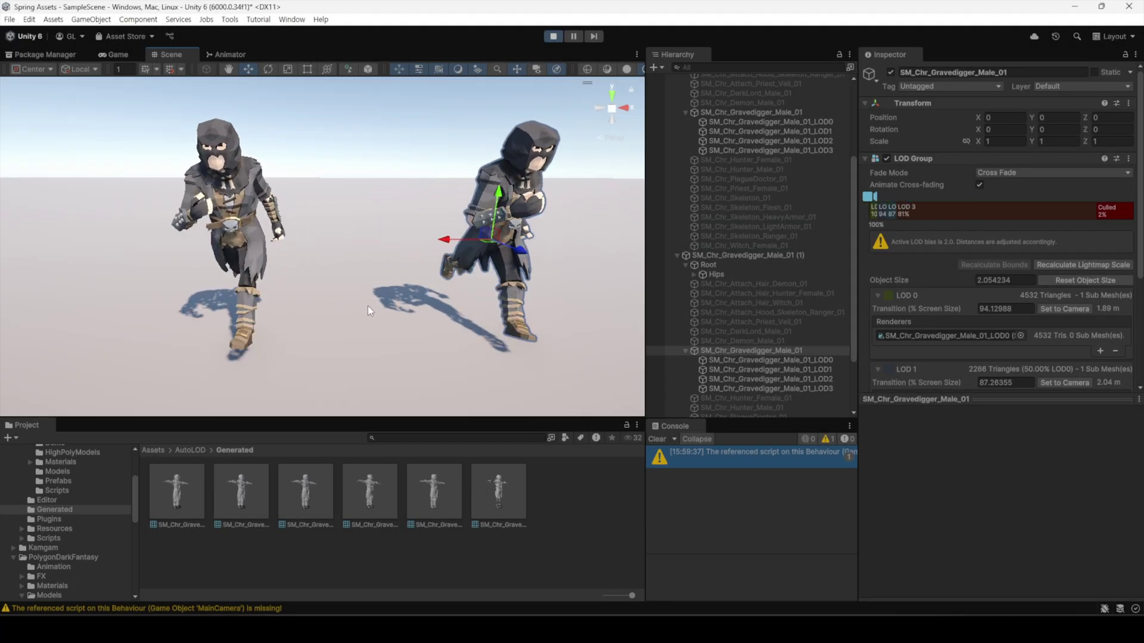
pyautogui.scroll(3, 366, 302)
pyautogui.scroll(-3, 367, 300)
pyautogui.scroll(-2, 362, 280)
pyautogui.scroll(-1, 350, 284)
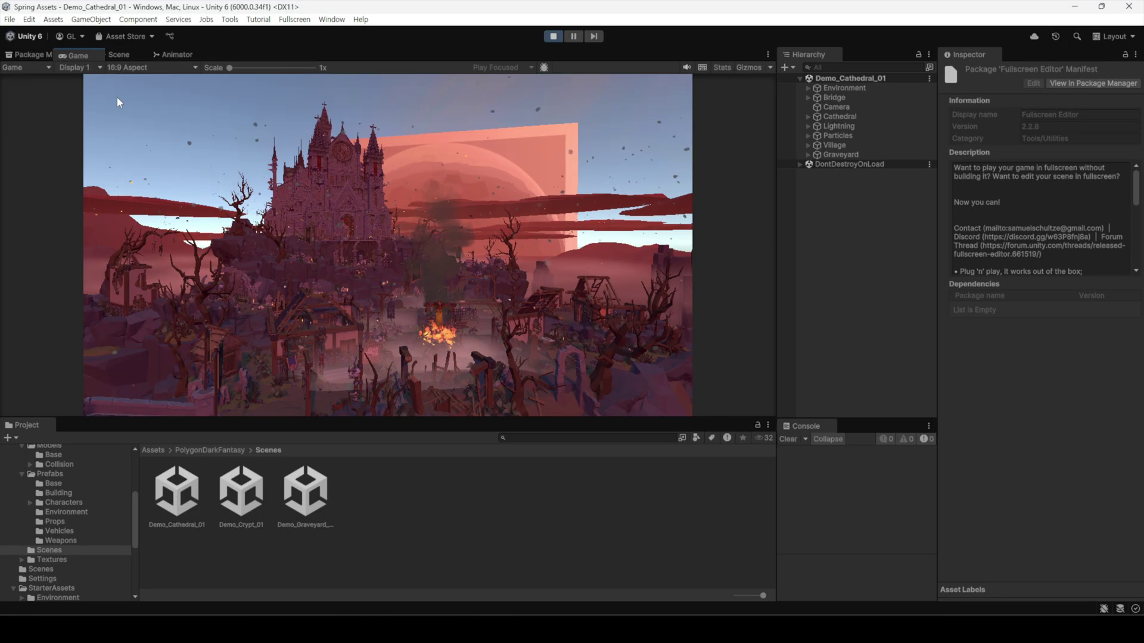
# - Undock and maximize the Game view, show it fullscreen, and hide the toolbar with F8
pyautogui.moveTo(120, 54); pyautogui.dragTo(325, 230)
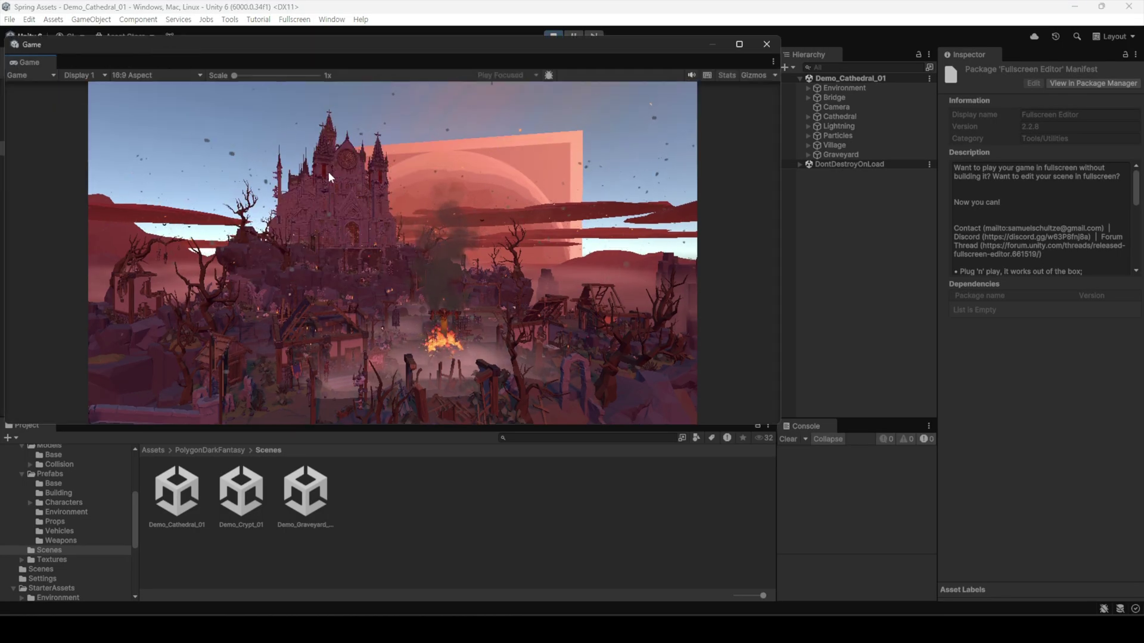
pyautogui.click(739, 44)
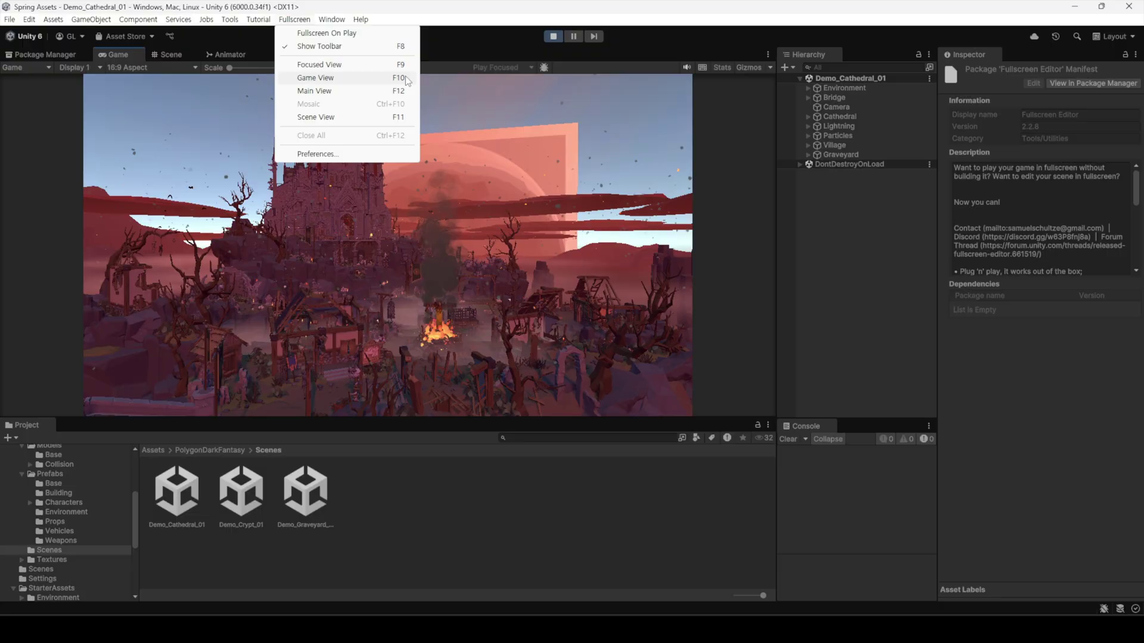
pyautogui.click(407, 78)
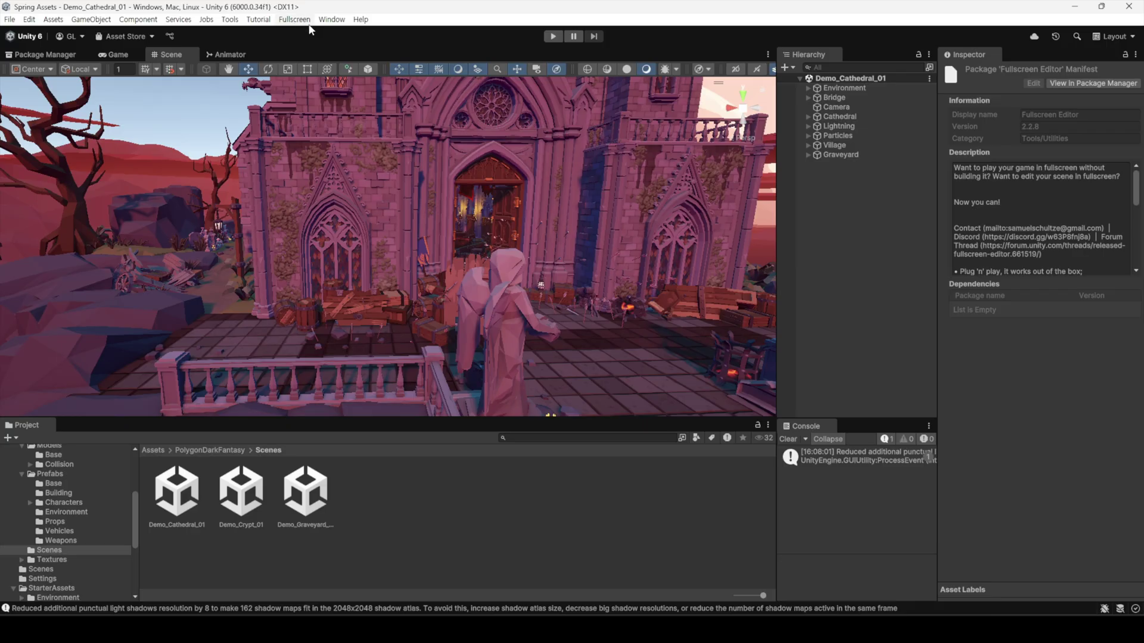
pyautogui.click(297, 19)
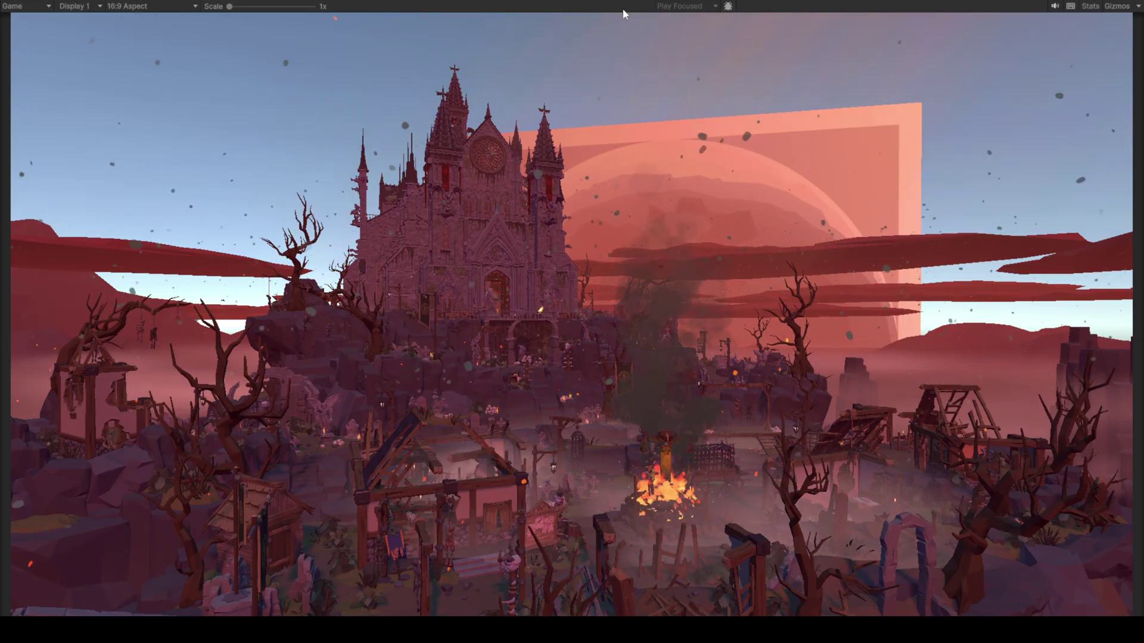
pyautogui.press('F8')
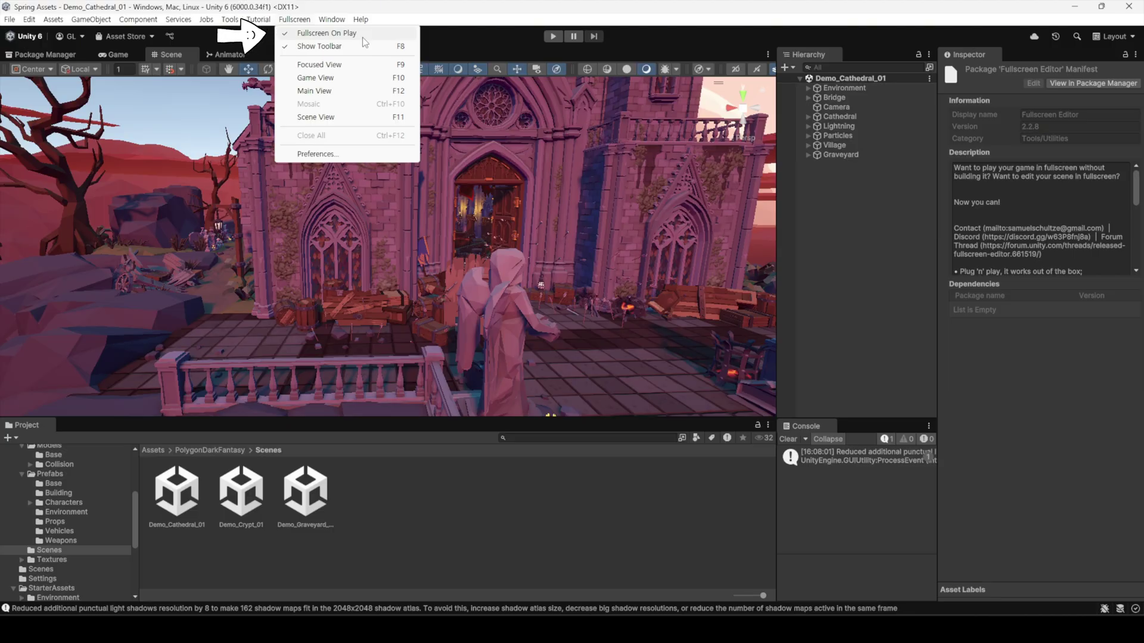
# - Enter play mode, view and pan the Scene view fullscreen, then exit with F11
pyautogui.click(553, 40)
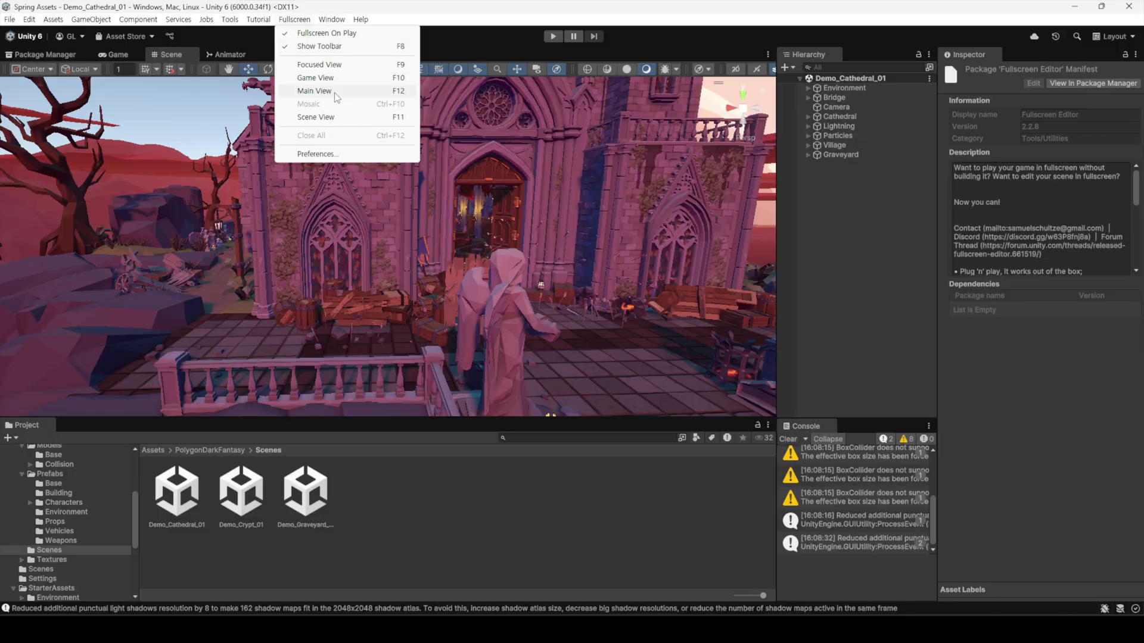
pyautogui.click(341, 117)
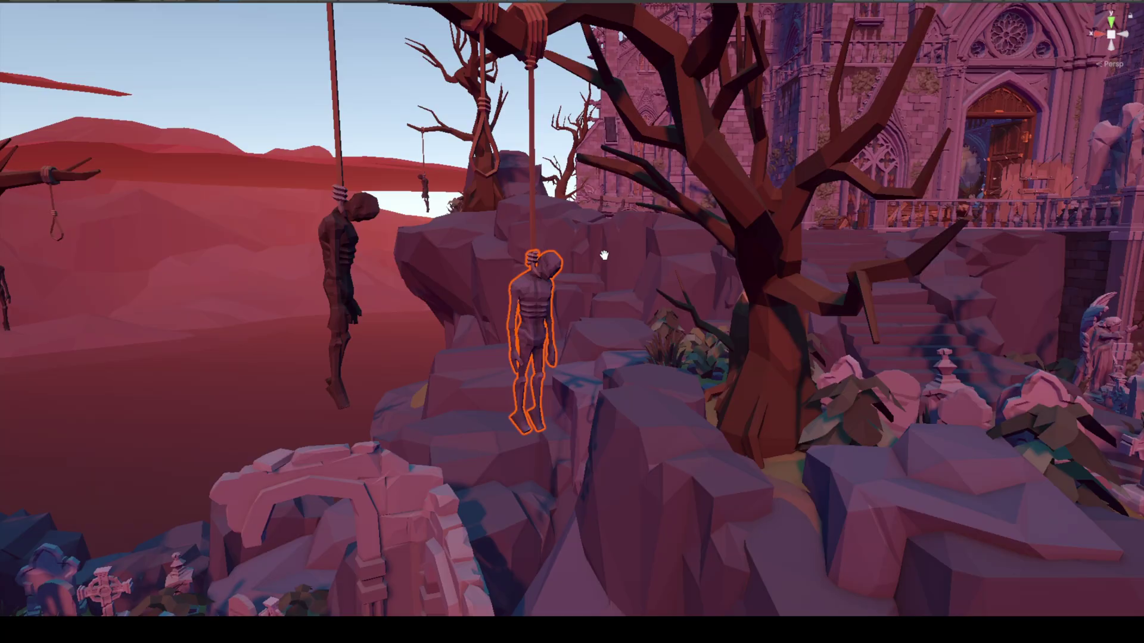
pyautogui.moveTo(603, 255); pyautogui.dragTo(583, 374, button='middle')
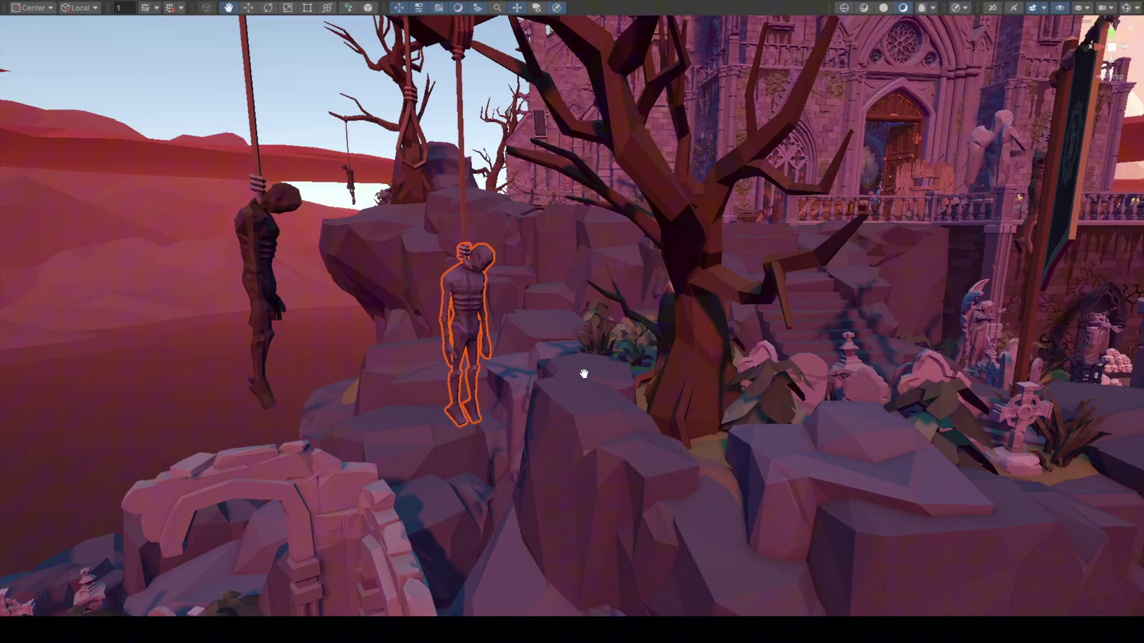
pyautogui.press('F11')
# - Open the Fullscreen Editor preferences and show the Placement source choices
pyautogui.click(294, 19)
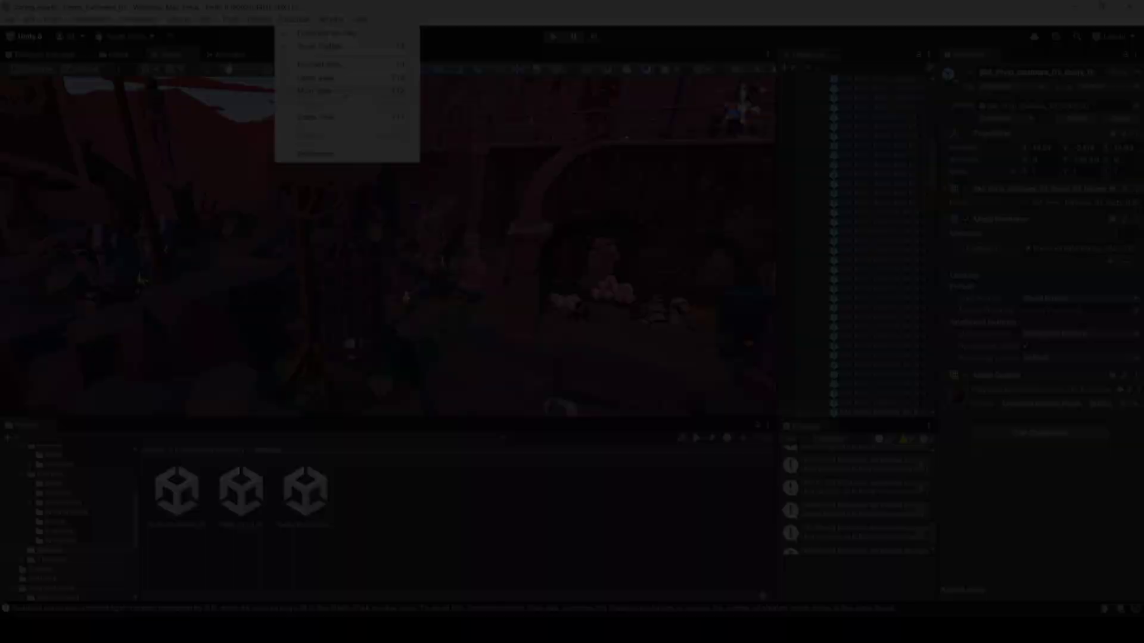
pyautogui.click(324, 153)
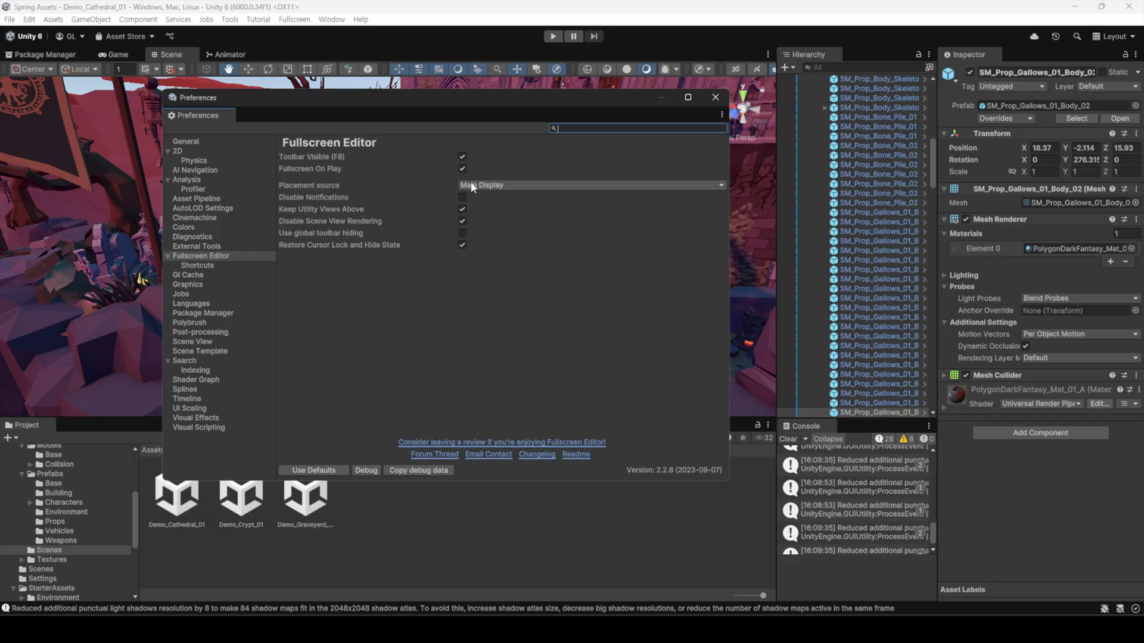
pyautogui.click(510, 186)
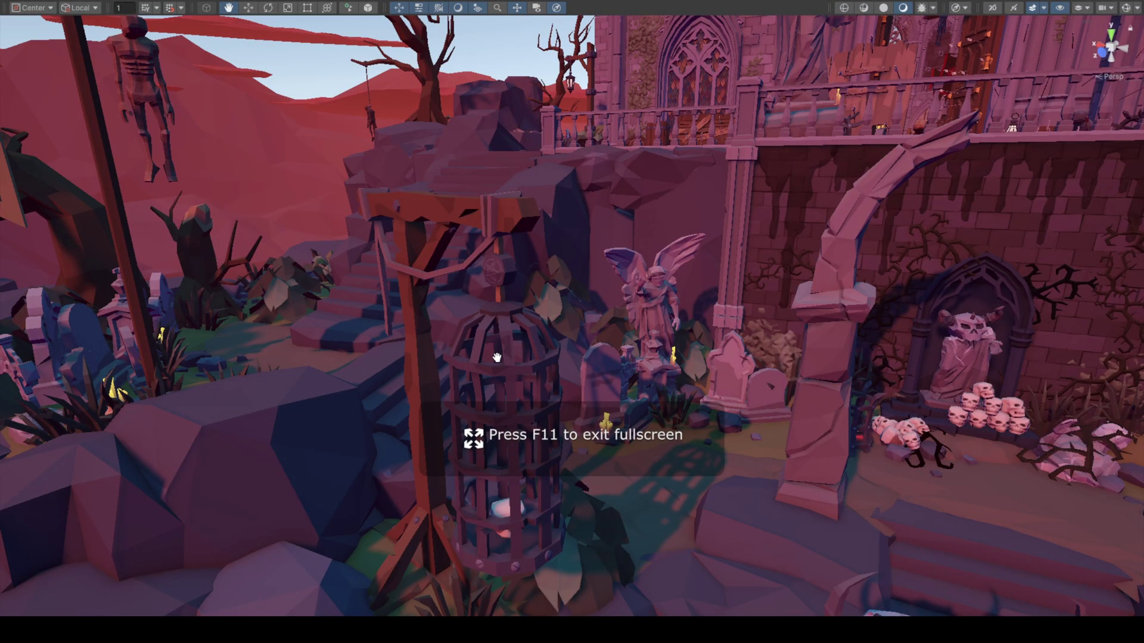
# - Use the selection history to return to a burnt corpse and frame it
pyautogui.moveTo(620, 381)
pyautogui.mouseDown(button='right')
pyautogui.moveTo(660, 388)
pyautogui.moveTo(564, 365)
pyautogui.moveTo(567, 375)
pyautogui.mouseUp(button='right')
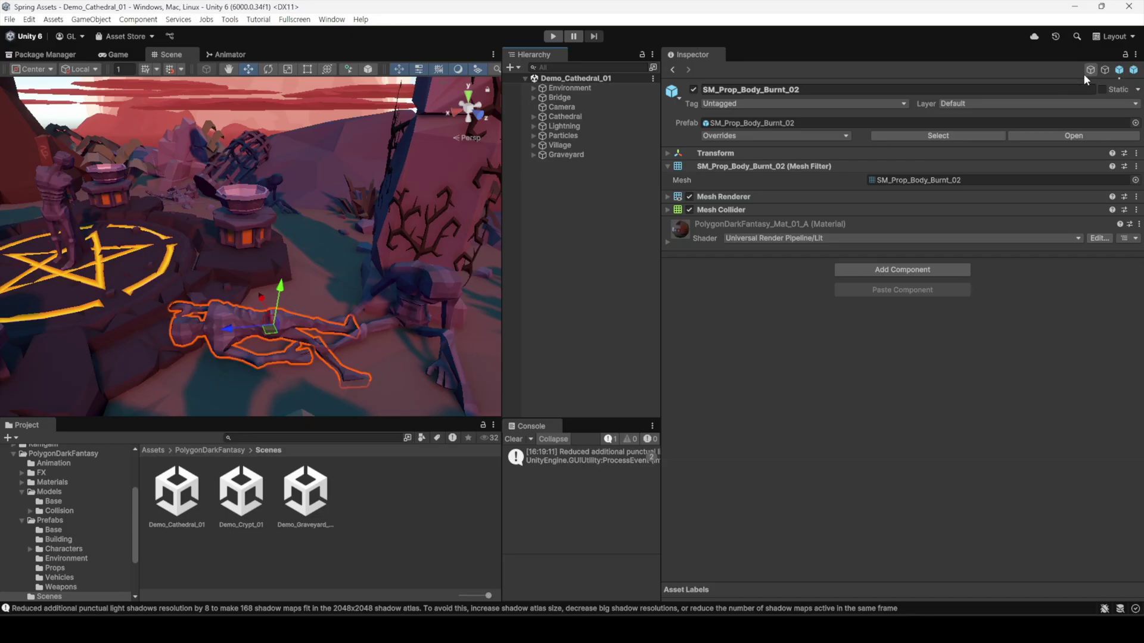
pyautogui.click(1089, 71)
pyautogui.click(1105, 71)
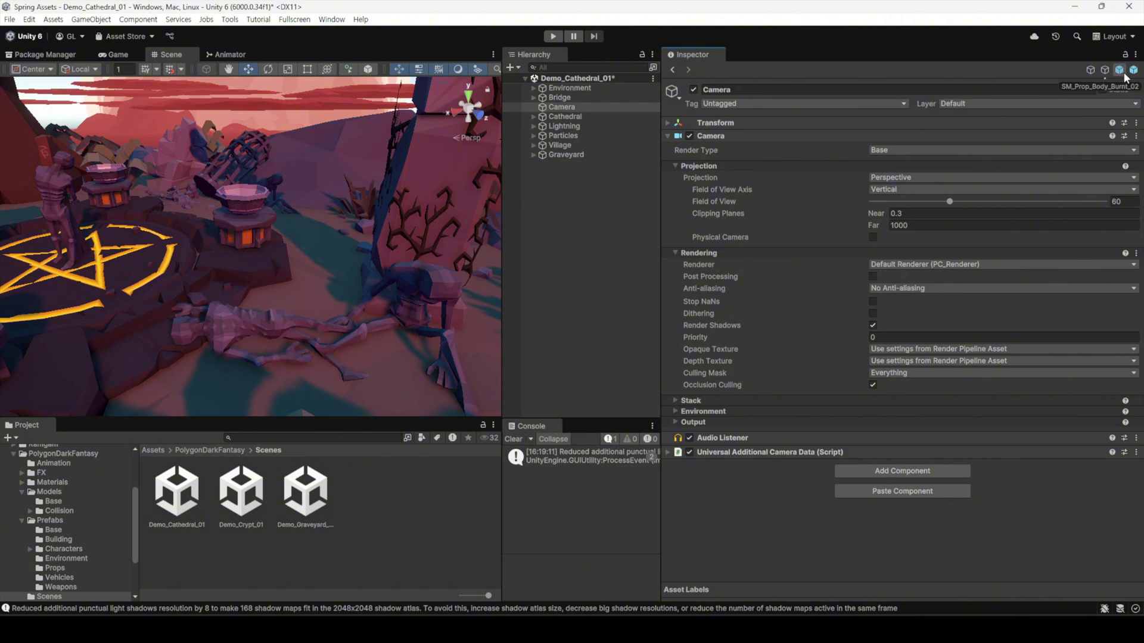
pyautogui.click(1125, 74)
pyautogui.doubleClick(1133, 70)
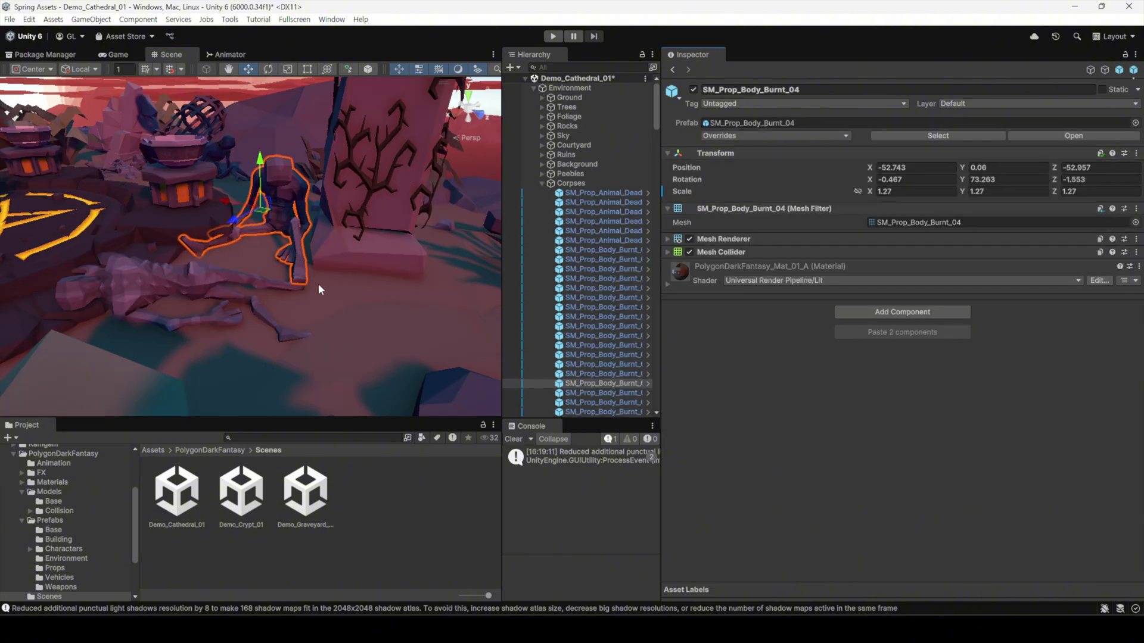
# - Paste the copied Transform onto SM_Prop_Body_Burnt_02 and nudge it along X
pyautogui.click(156, 280)
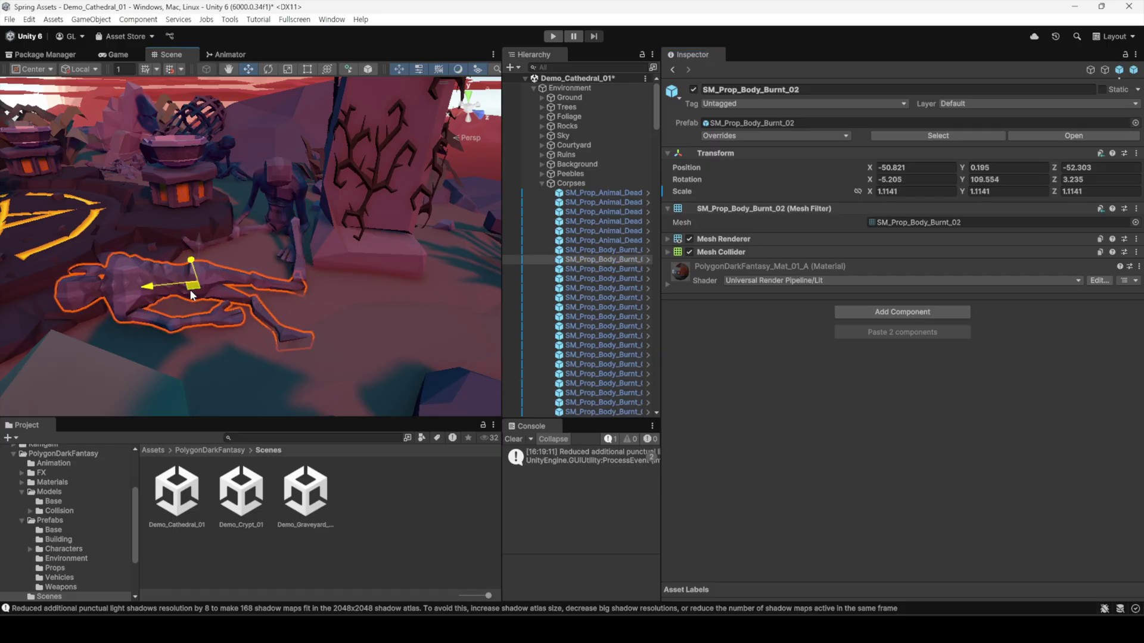
pyautogui.click(1100, 154)
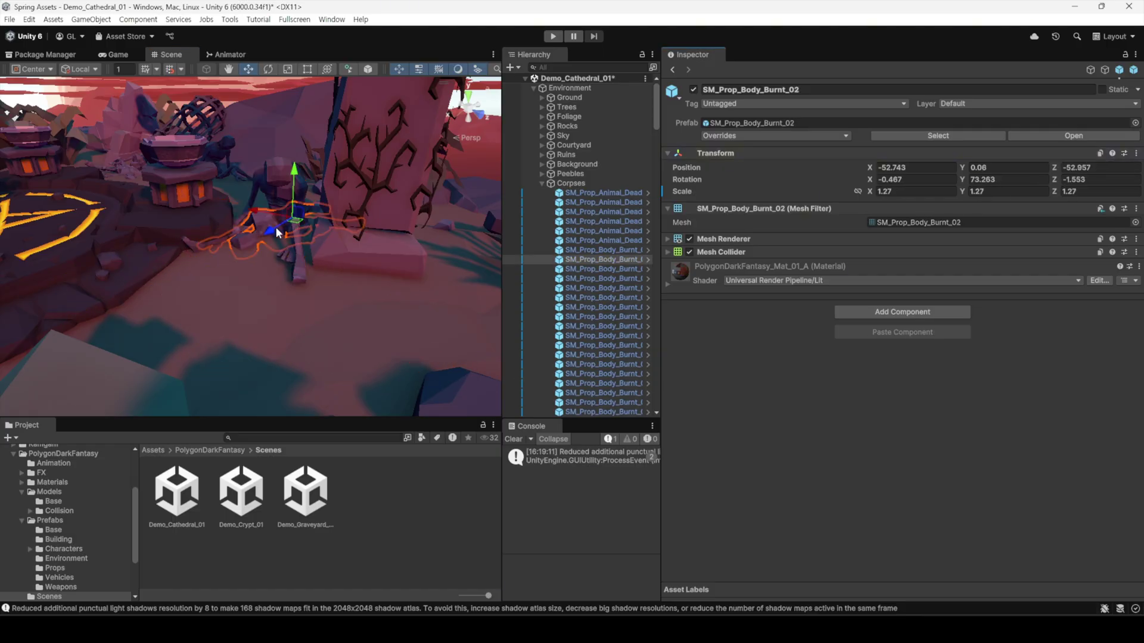
pyautogui.moveTo(275, 226); pyautogui.dragTo(184, 314)
# - Run the scene, switch between the corpse selections, then stop play mode
pyautogui.hotkey('ctrl', 'p')
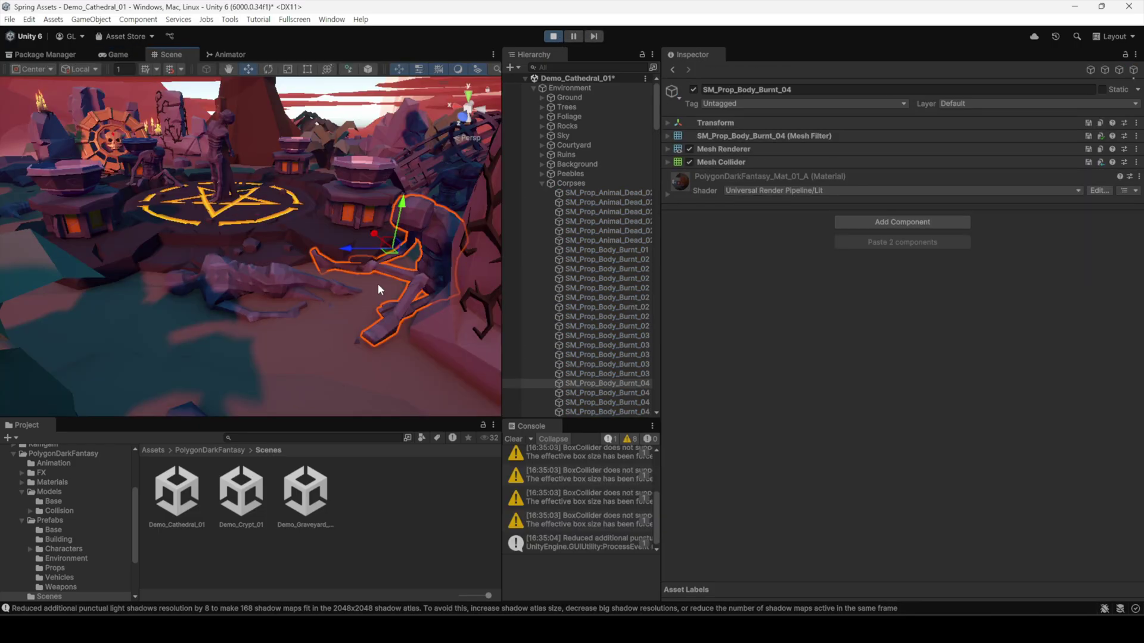
pyautogui.keyDown('alt'); pyautogui.moveTo(378, 283); pyautogui.dragTo(199, 304); pyautogui.keyUp('alt')
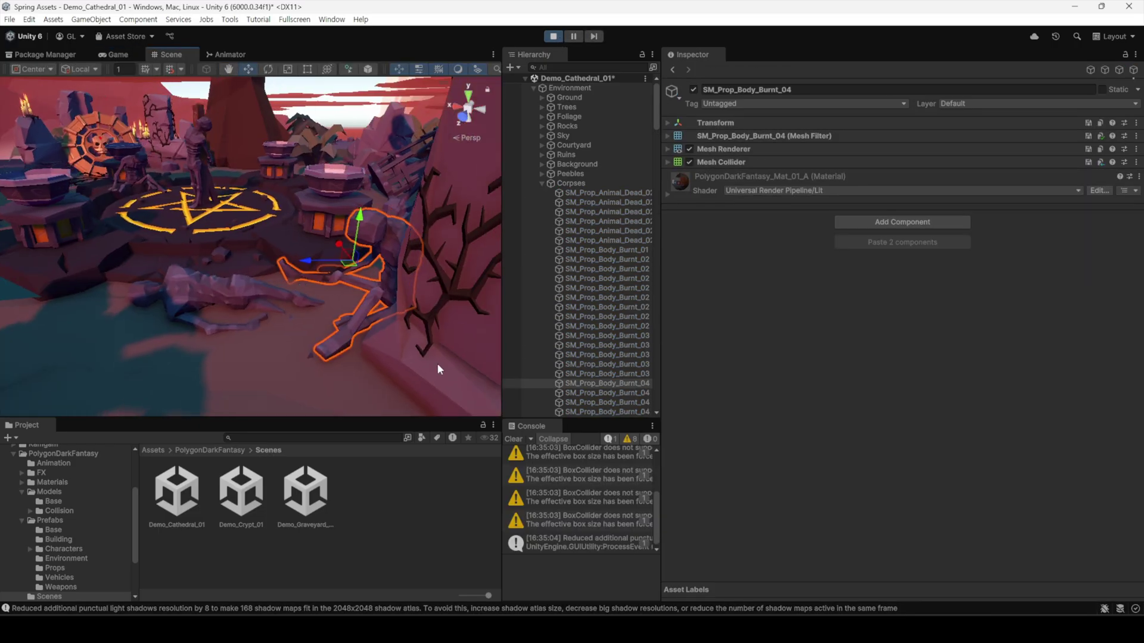
pyautogui.click(199, 303)
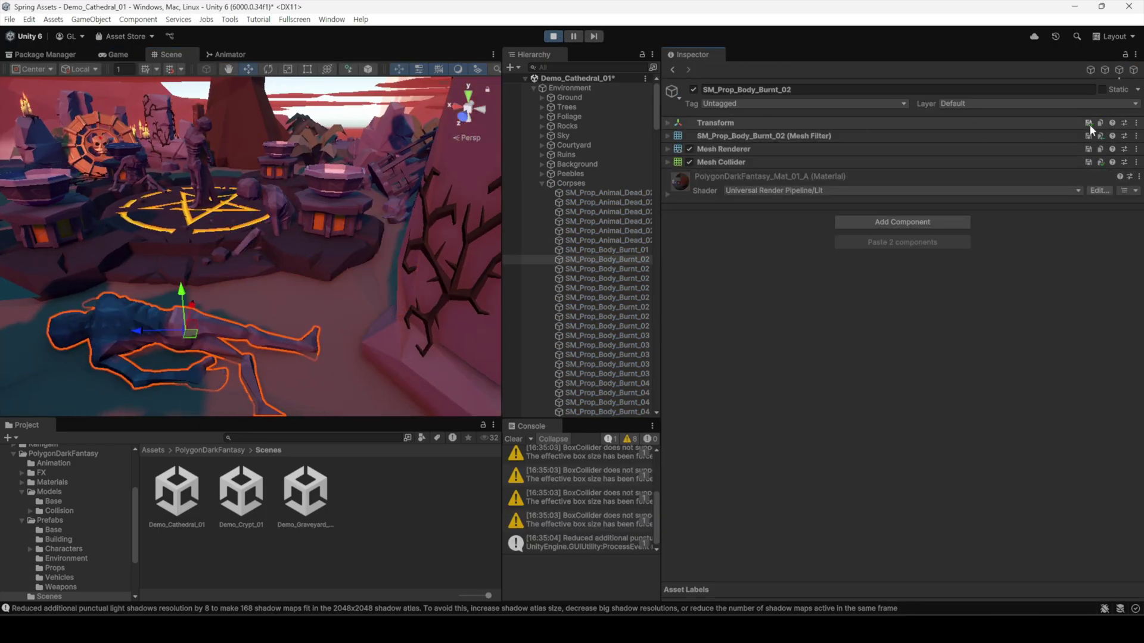
pyautogui.hotkey('ctrl', 'z')
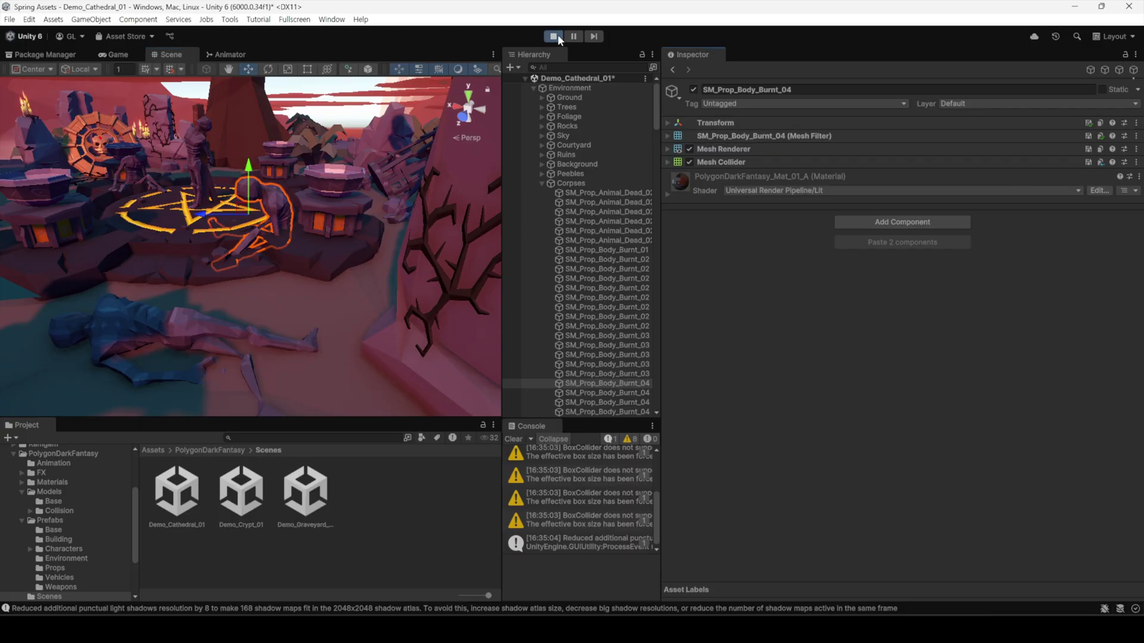
pyautogui.click(558, 36)
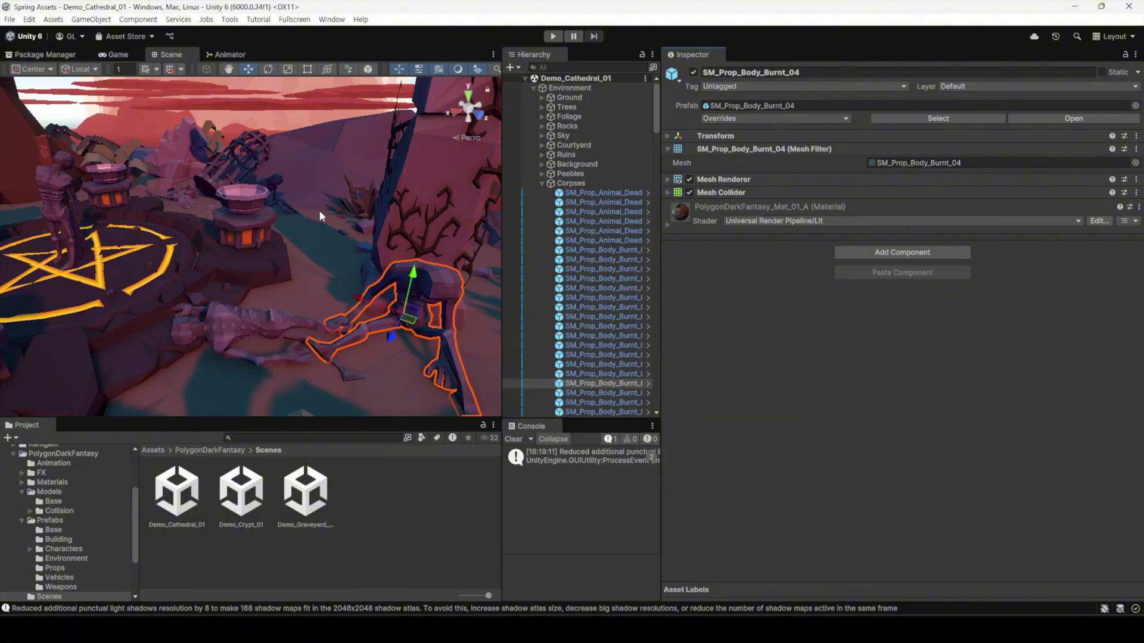
# - Enable vInspector's Navigation bar from the Tools menu
pyautogui.click(229, 19)
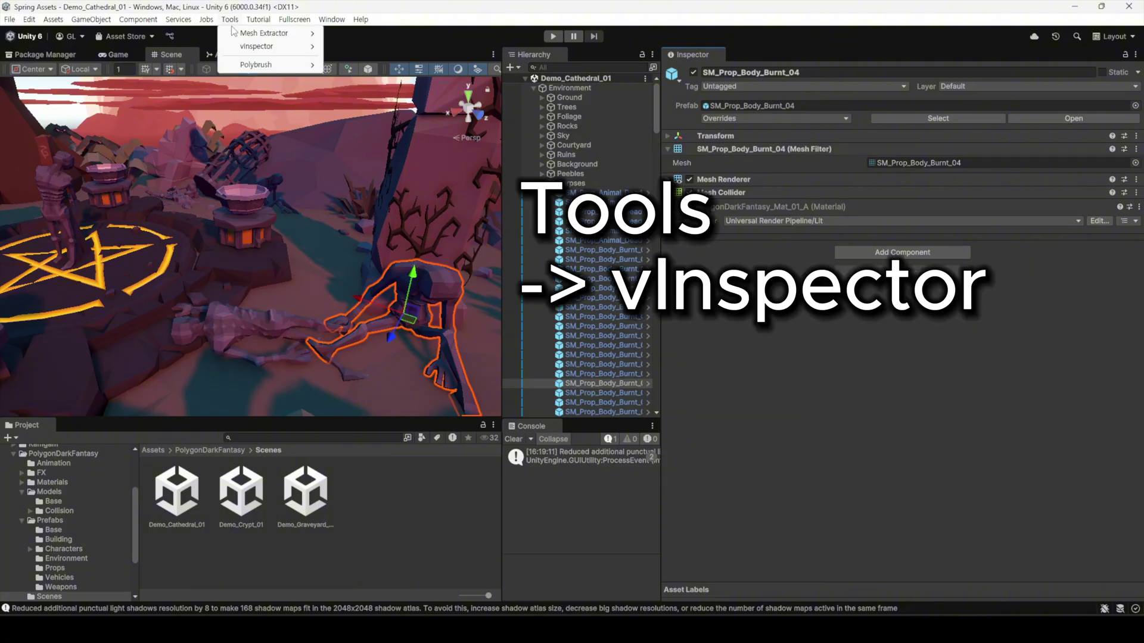
pyautogui.moveTo(249, 50)
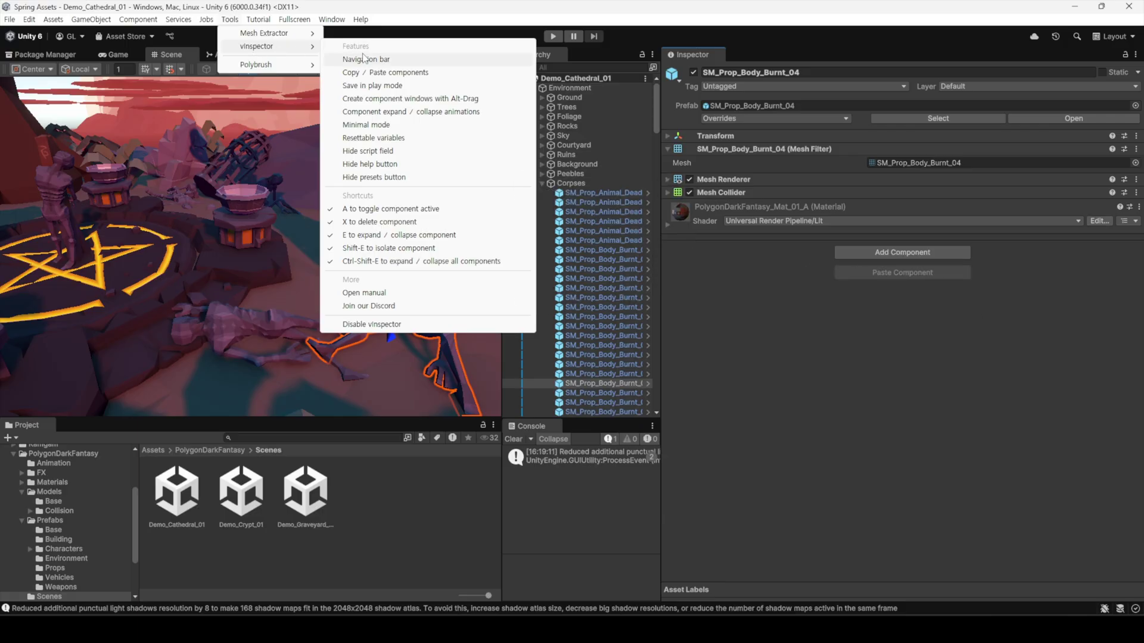
pyautogui.click(400, 61)
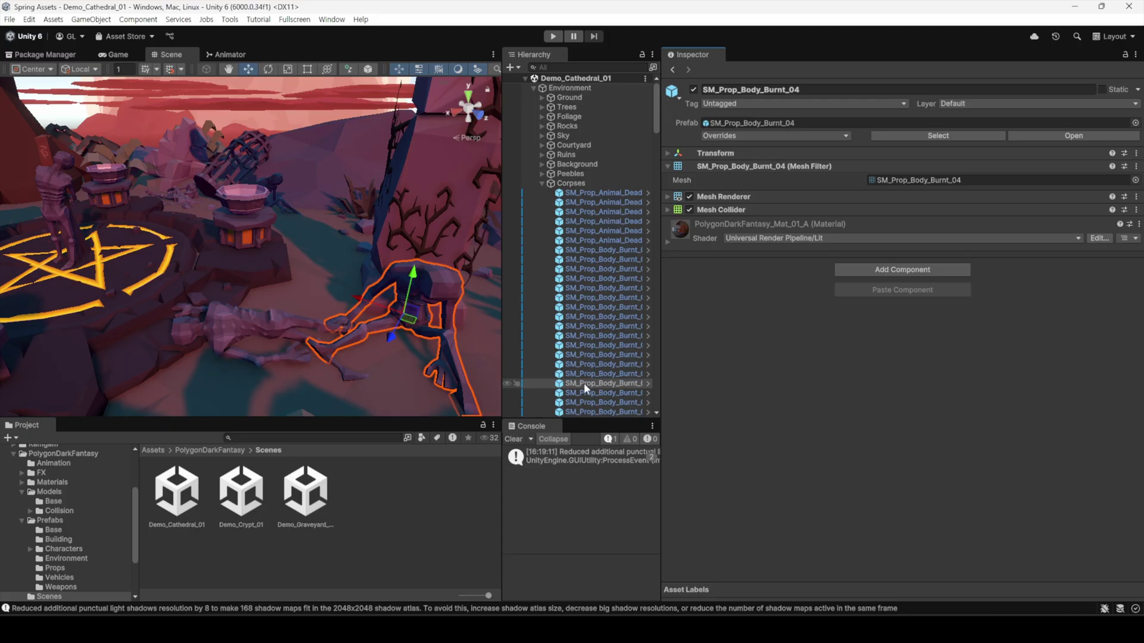
# - Select SM_Prop_Body_Burnt_02, then navigate back and forth through history to SM_Prop_Body_Burnt_04
pyautogui.click(716, 69)
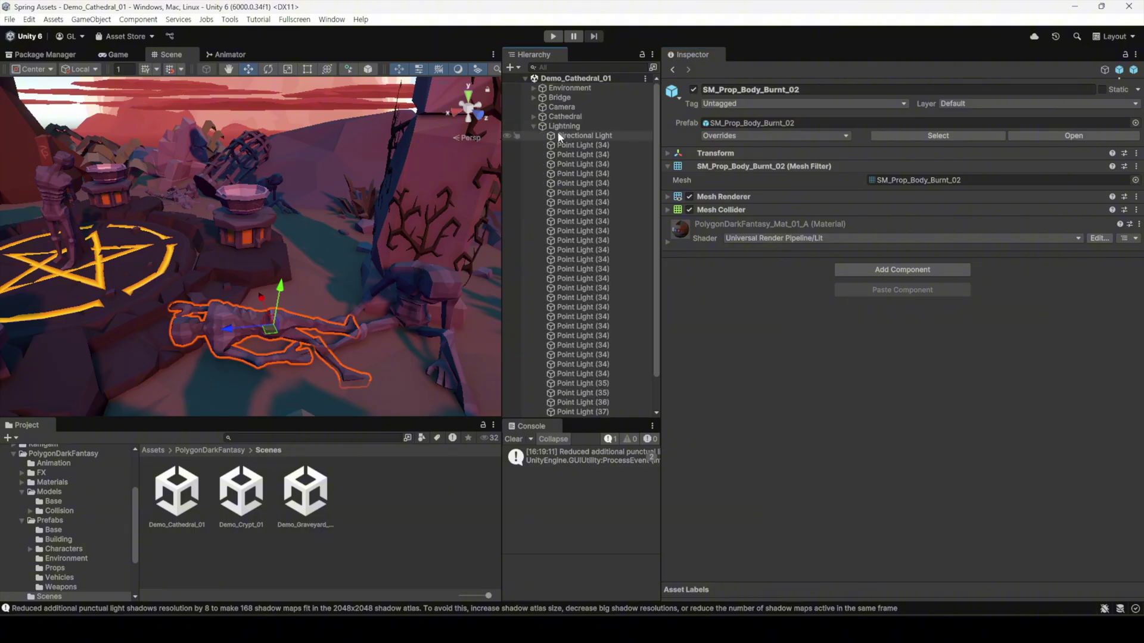
pyautogui.click(1090, 70)
pyautogui.click(1106, 70)
pyautogui.click(1118, 70)
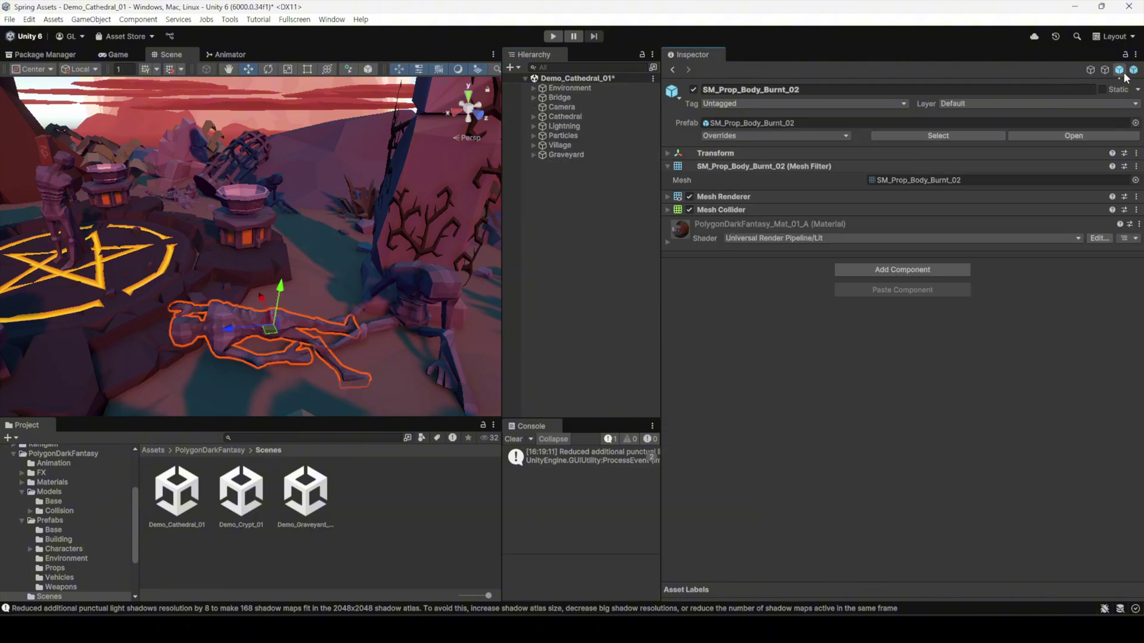
pyautogui.click(1133, 71)
pyautogui.click(1118, 70)
pyautogui.click(1105, 70)
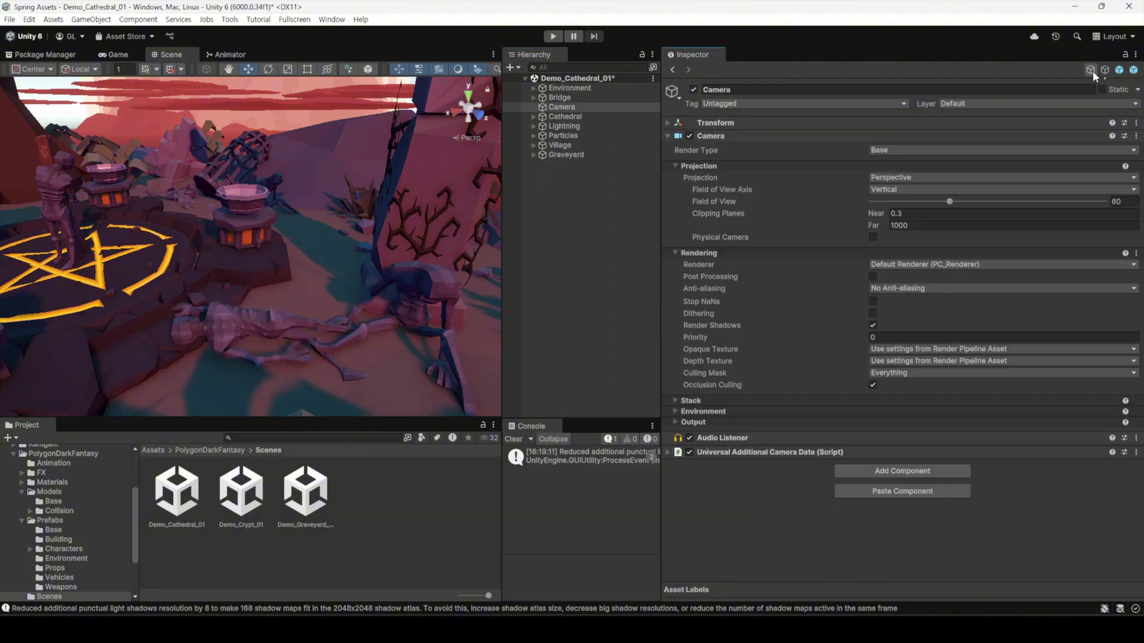
pyautogui.click(1133, 70)
pyautogui.click(230, 19)
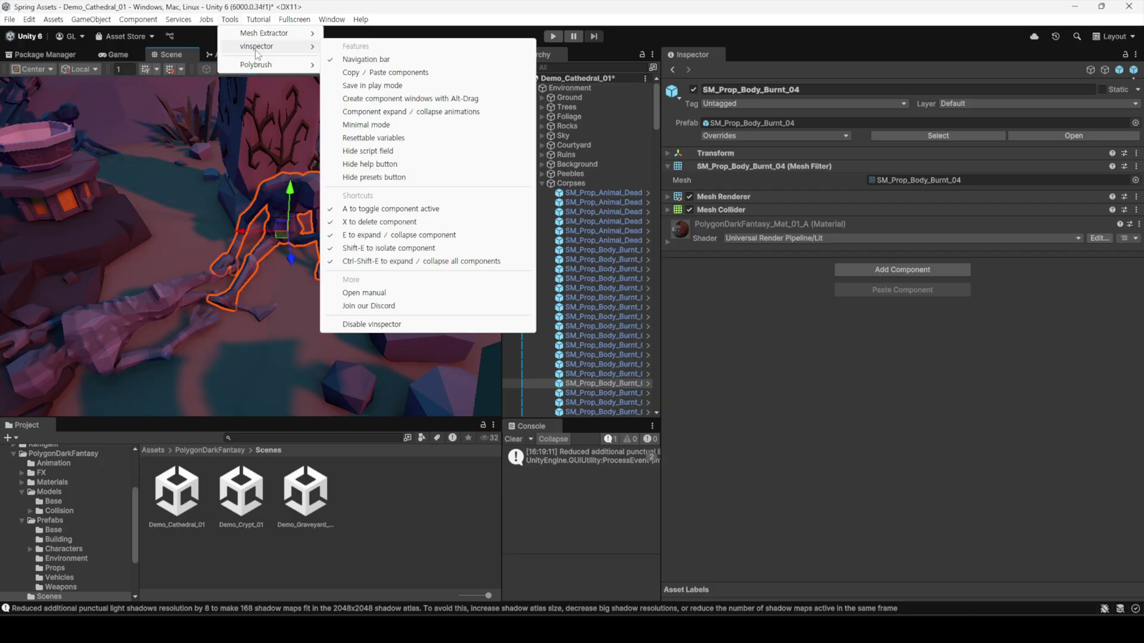
# - Enable vInspector's Copy / Paste components and copy SM_Prop_Body_Burnt_04's Transform
pyautogui.click(408, 72)
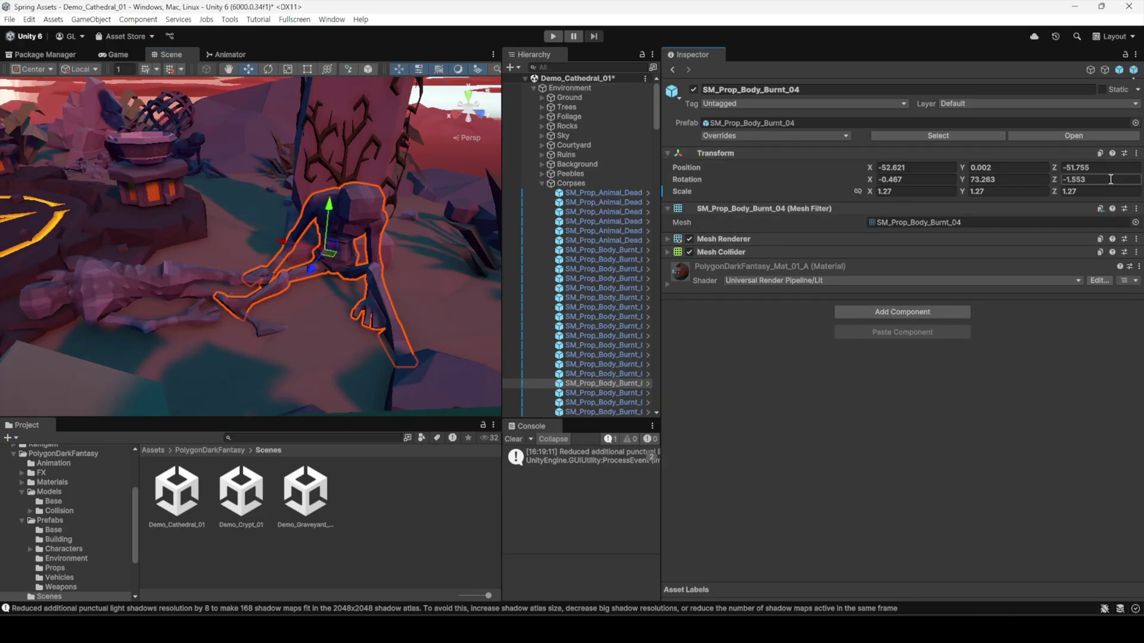
pyautogui.click(1136, 154)
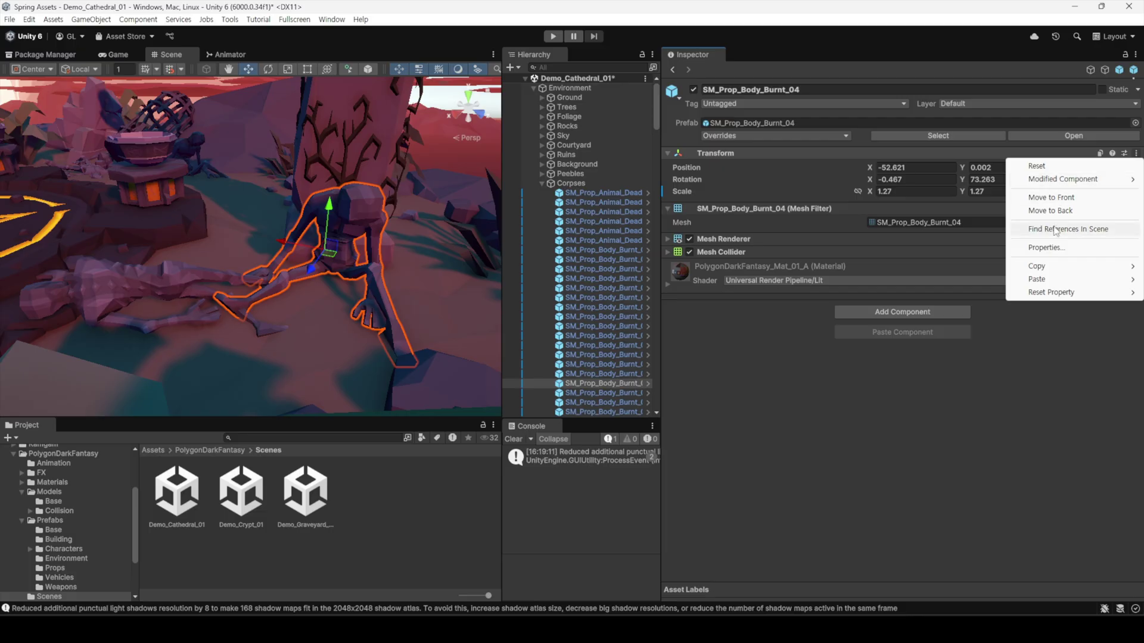
pyautogui.moveTo(1048, 267)
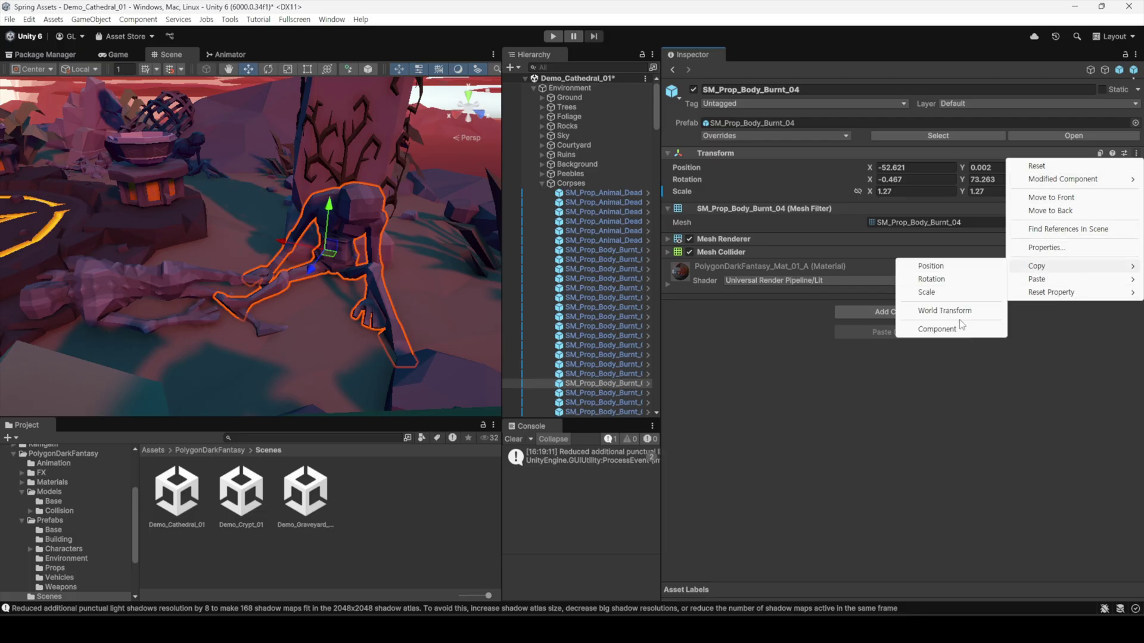
pyautogui.click(944, 331)
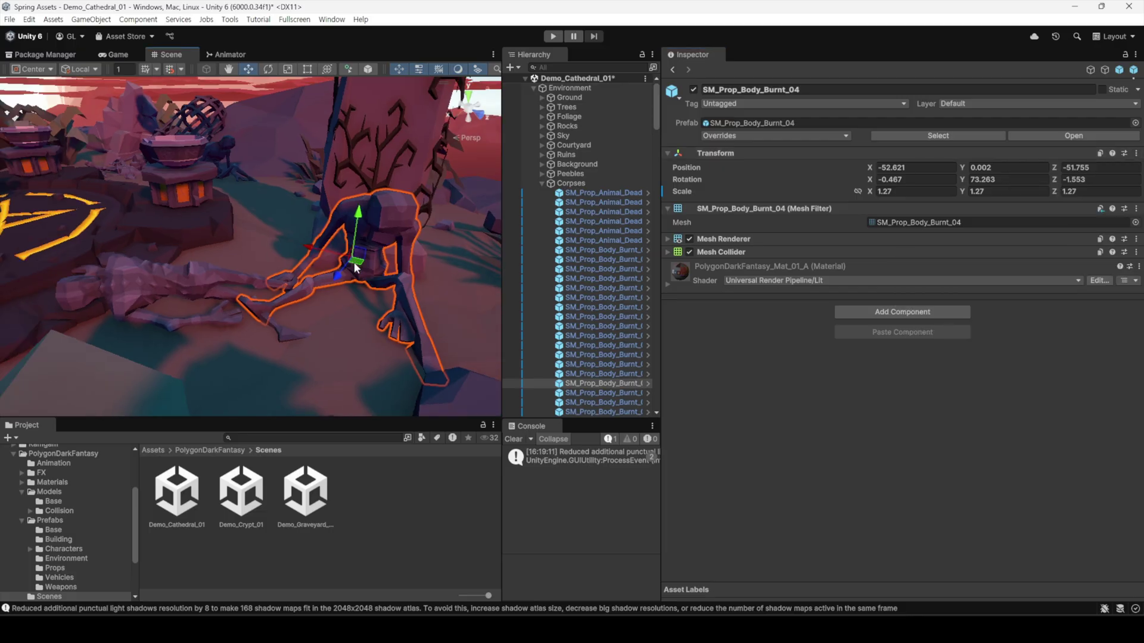
pyautogui.click(1101, 156)
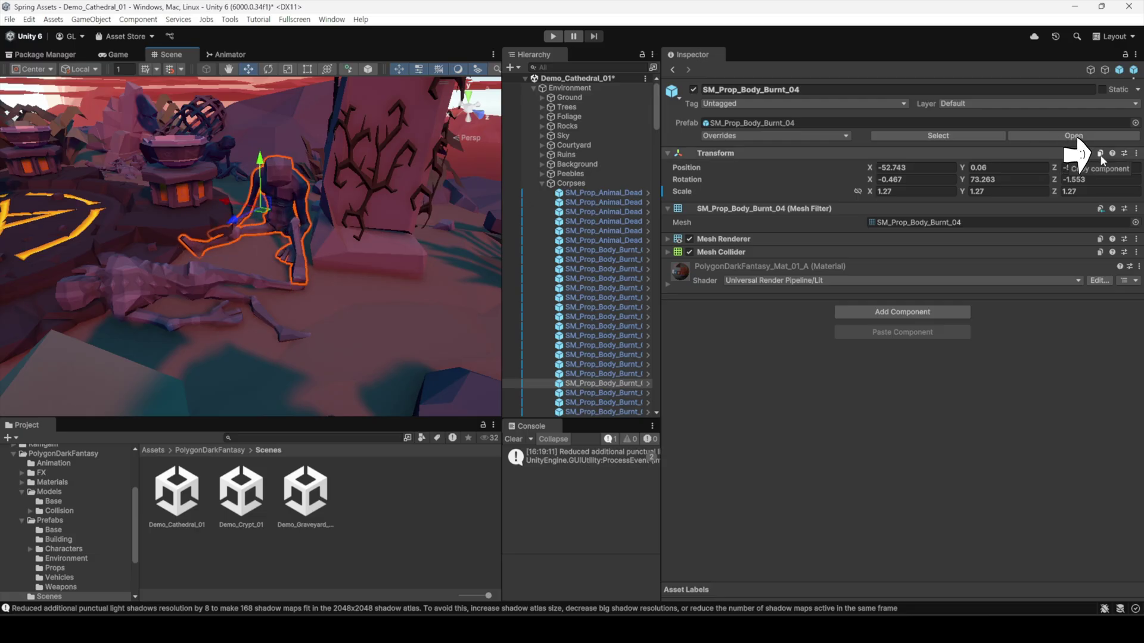
# - Paste the Transform onto SM_Prop_Body_Burnt_02, giving it scale 1.27
pyautogui.click(196, 297)
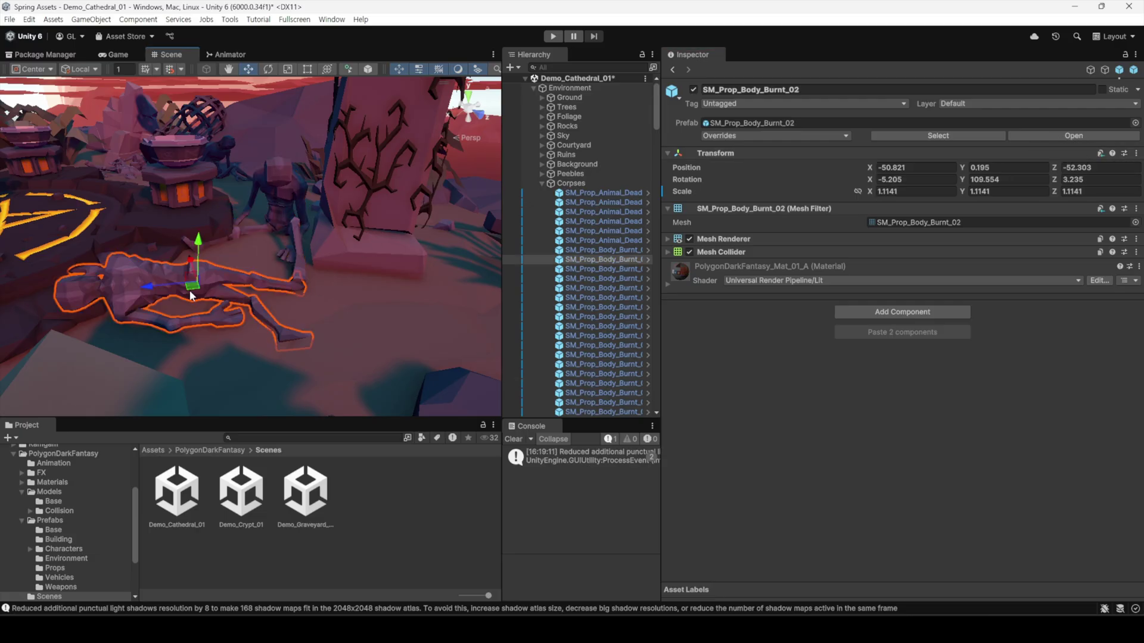
pyautogui.click(1100, 154)
pyautogui.click(1101, 157)
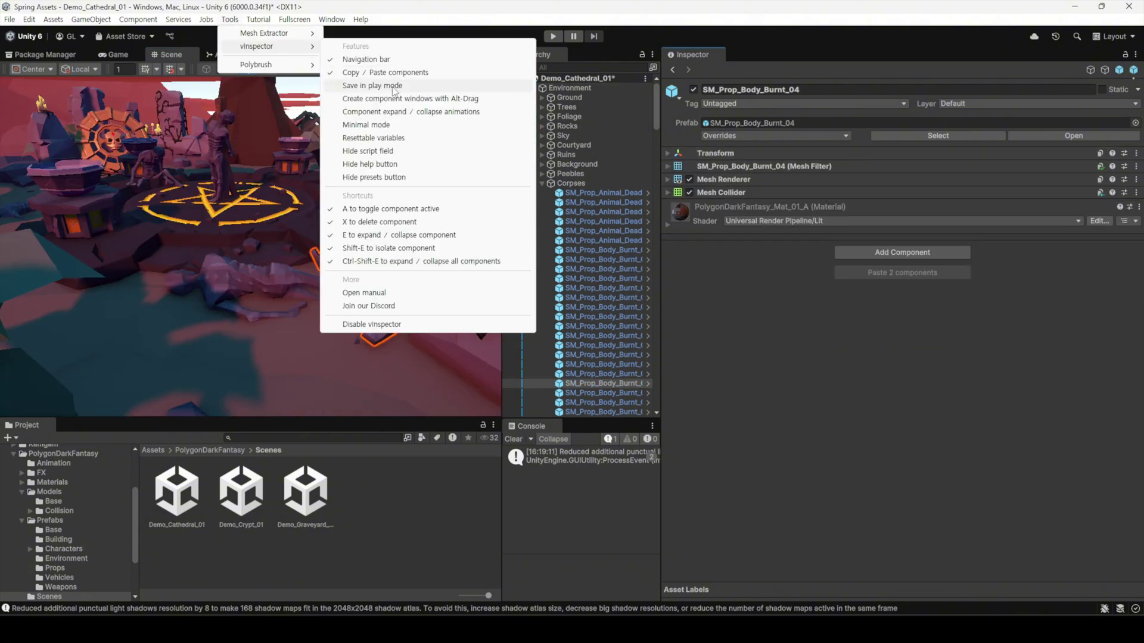
# - Enable saving play-mode changes, run the scene, collapse Burnt_02's Transform, then stop play
pyautogui.click(392, 86)
pyautogui.click(553, 36)
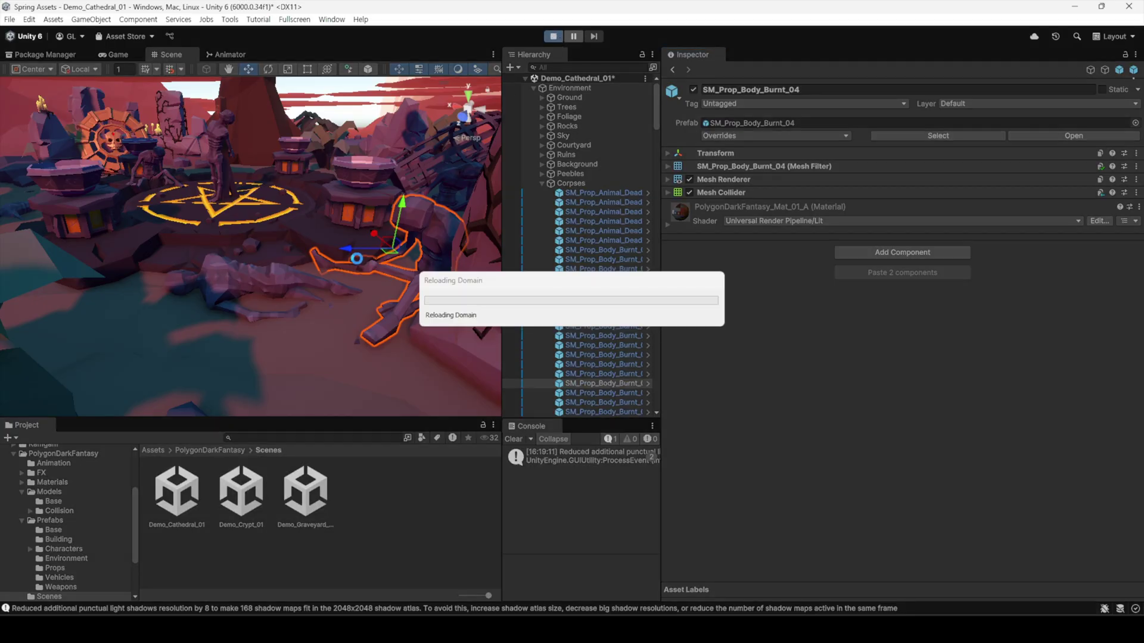
pyautogui.click(311, 318)
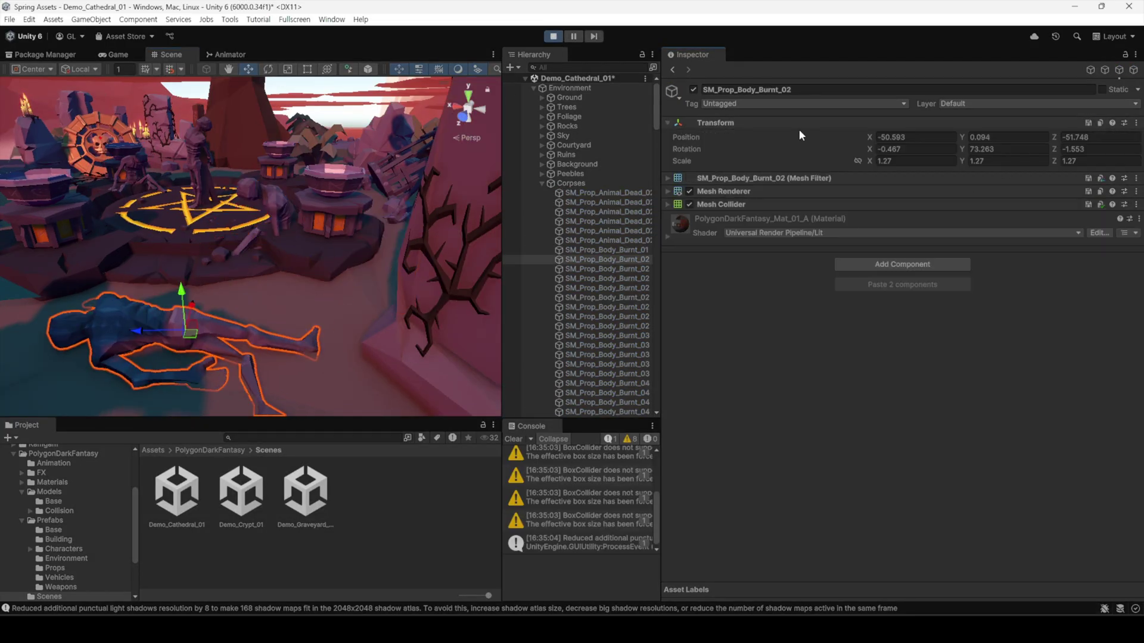
pyautogui.click(1089, 124)
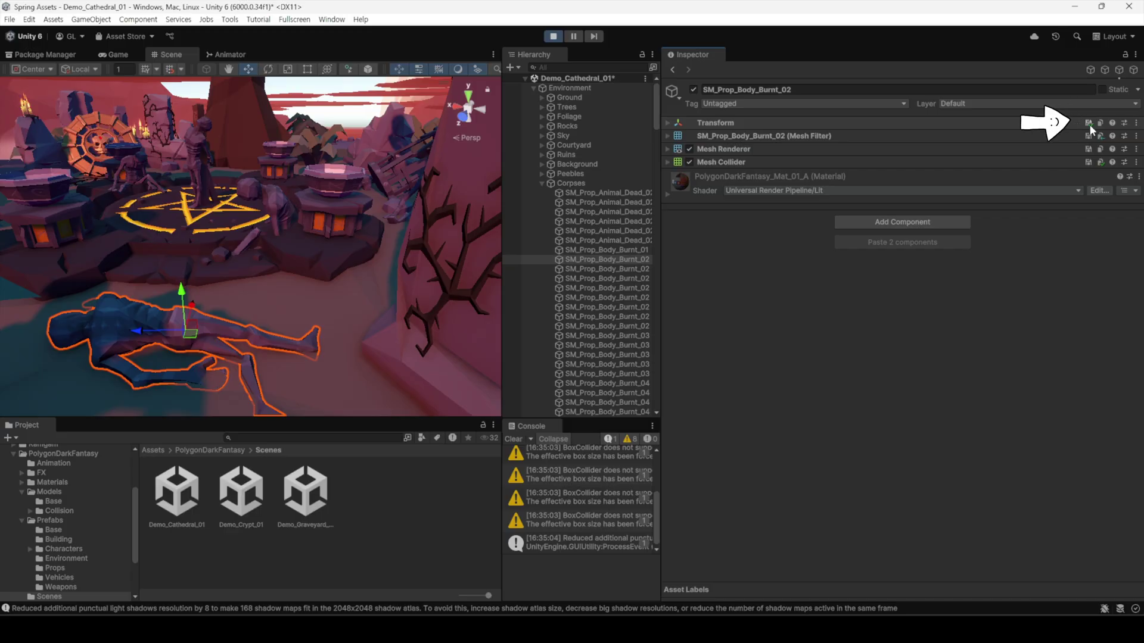
pyautogui.click(557, 35)
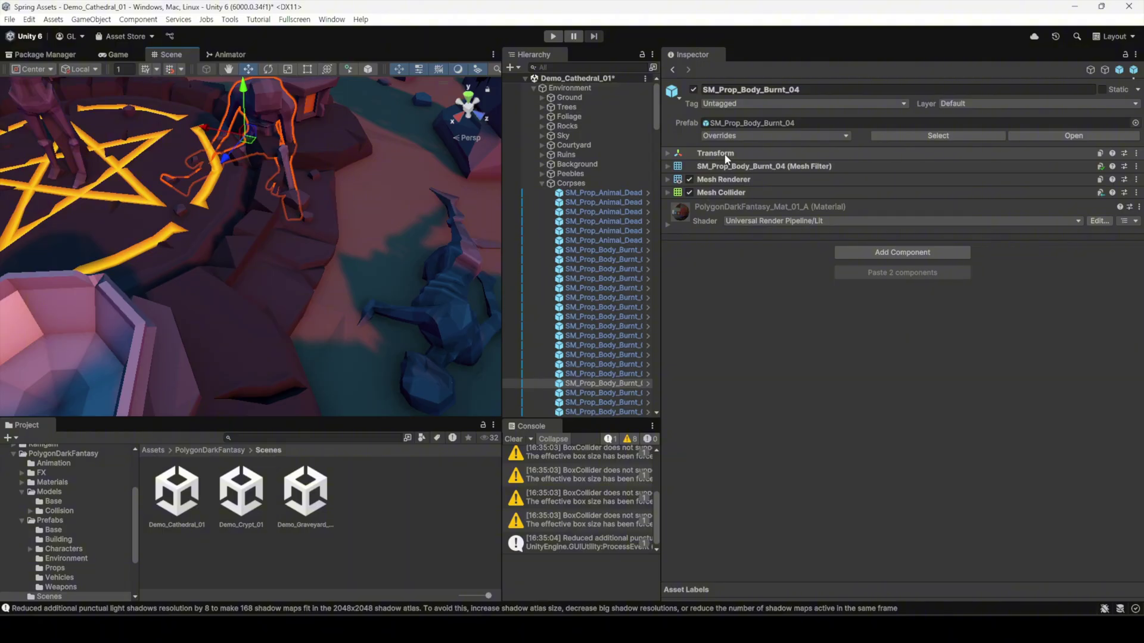
# - Float the Transform panels of the Burnt_04 and Burnt_02 corpses, then move and tilt Burnt_04
pyautogui.moveTo(726, 157); pyautogui.dragTo(393, 126)
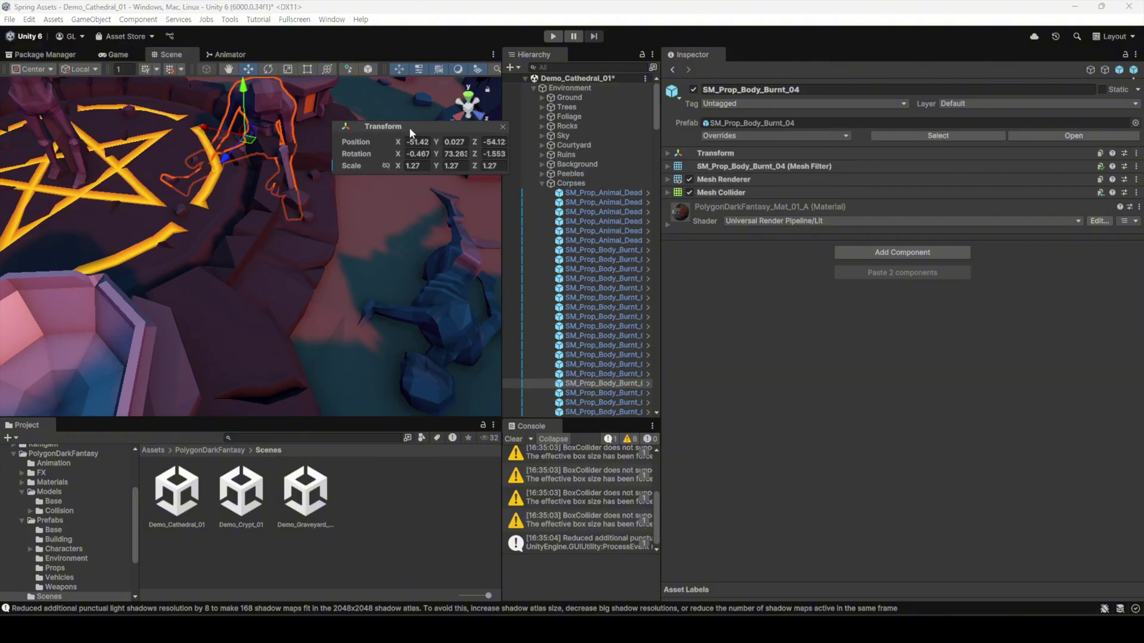
pyautogui.click(441, 311)
pyautogui.moveTo(715, 153)
pyautogui.mouseDown()
pyautogui.moveTo(167, 305)
pyautogui.moveTo(213, 310)
pyautogui.mouseUp()
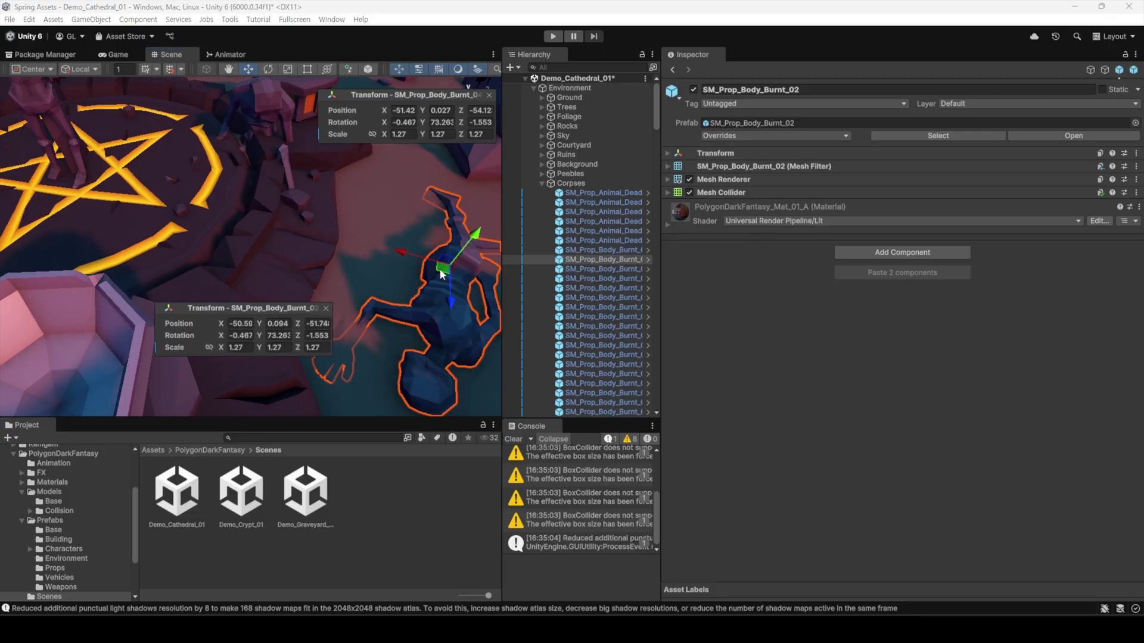
pyautogui.click(297, 191)
pyautogui.moveTo(302, 194)
pyautogui.mouseDown()
pyautogui.moveTo(389, 109)
pyautogui.moveTo(381, 124)
pyautogui.mouseUp()
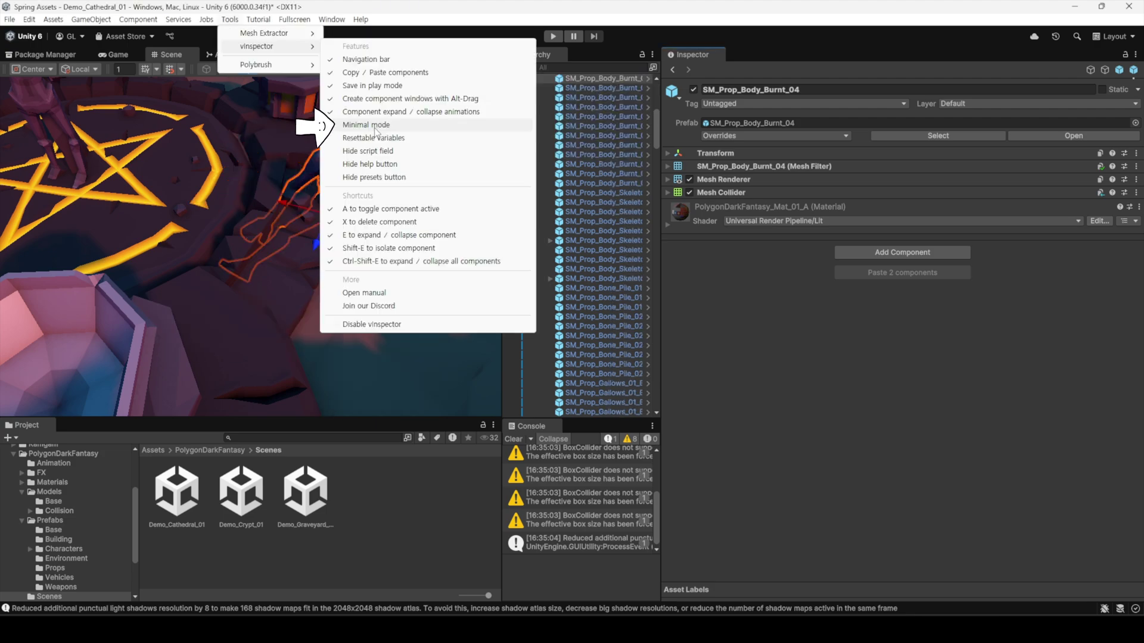
# - Switch vInspector to Minimal mode for compact component headers
pyautogui.click(411, 126)
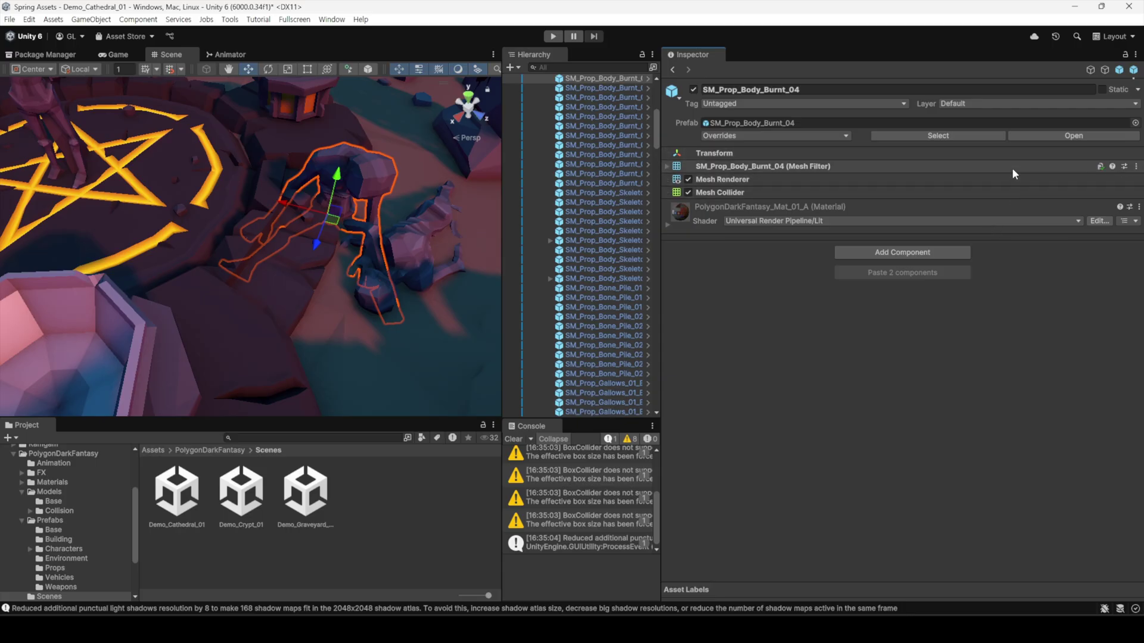
pyautogui.click(230, 19)
pyautogui.moveTo(262, 46)
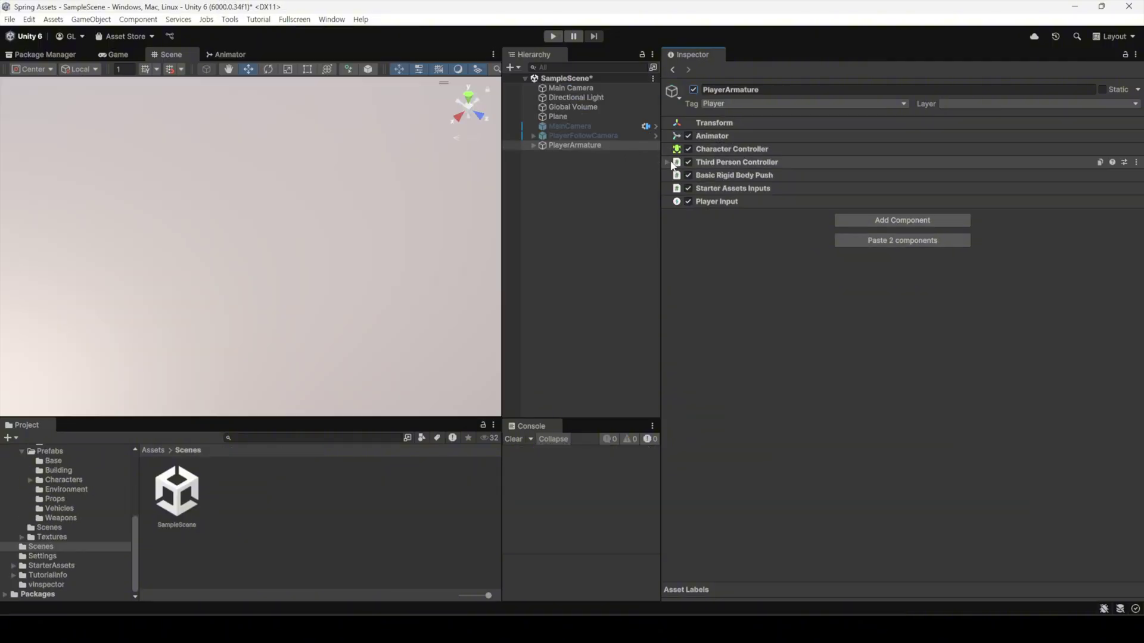
# - In Third Person Controller, nudge Jump Height, then reset it to 1.2 and Jump Timeout to 0.5
pyautogui.click(669, 164)
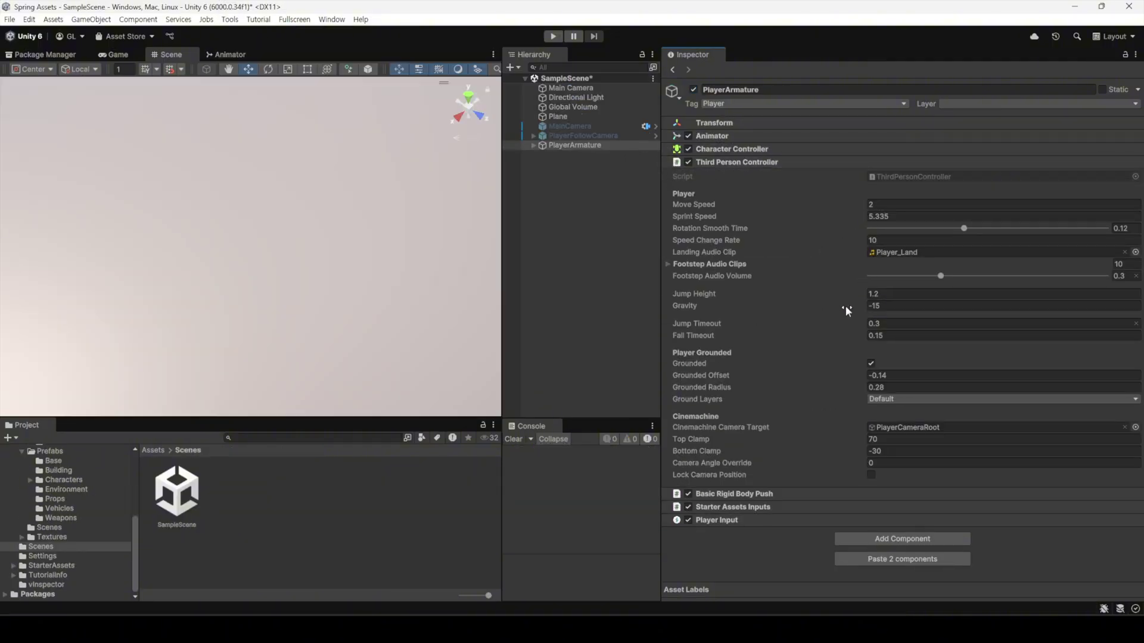
pyautogui.moveTo(682, 291)
pyautogui.mouseDown()
pyautogui.moveTo(723, 296)
pyautogui.moveTo(705, 296)
pyautogui.mouseUp()
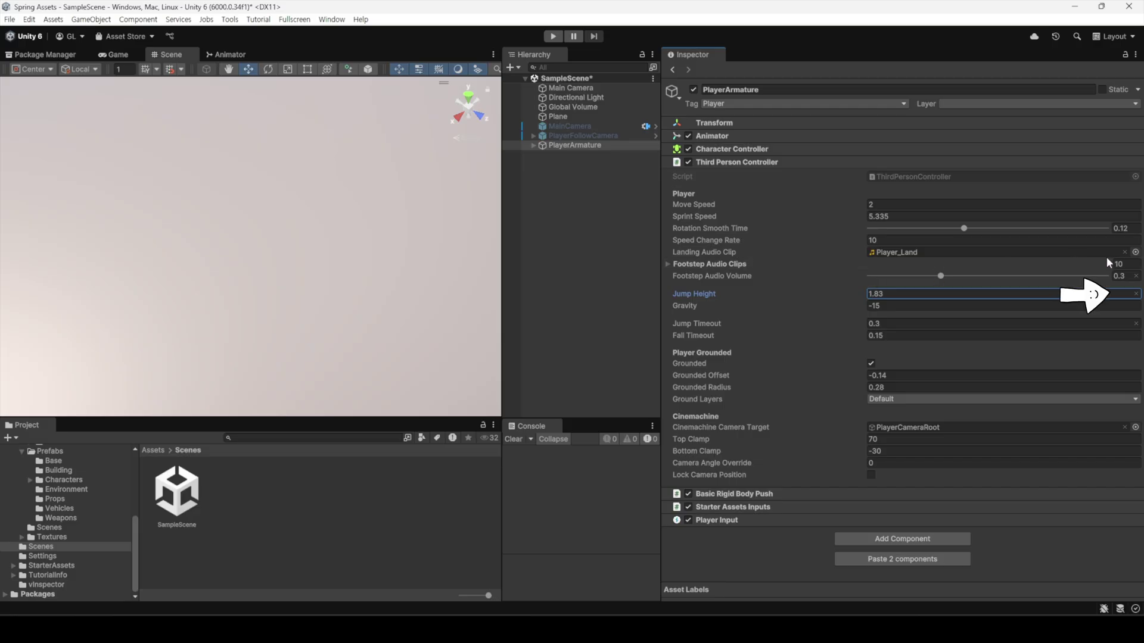
pyautogui.click(1136, 294)
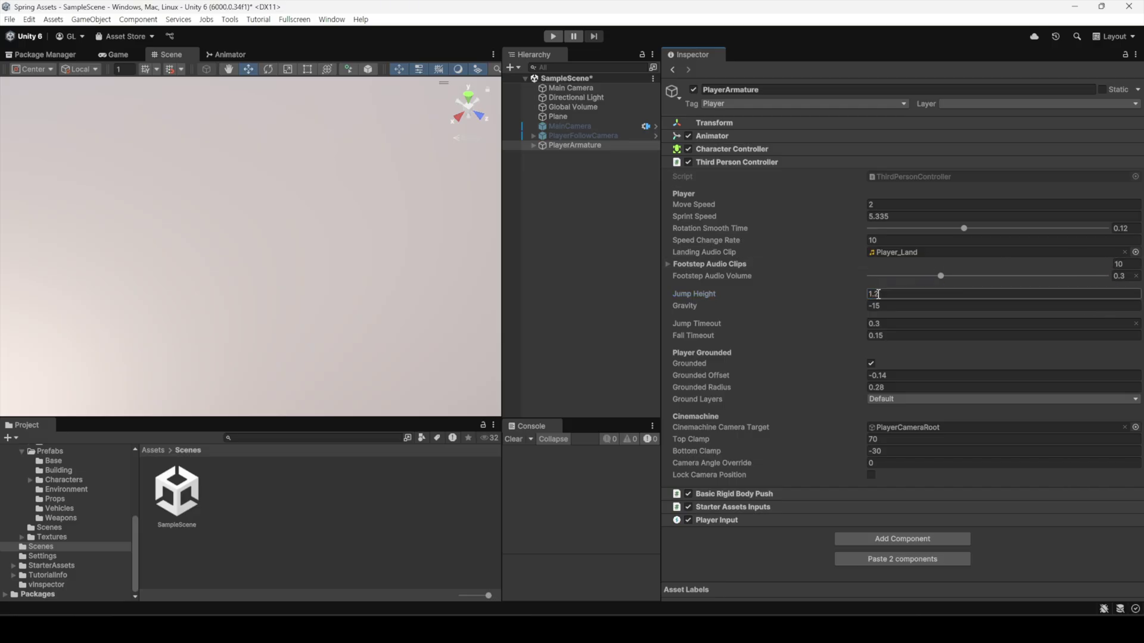
pyautogui.click(1136, 324)
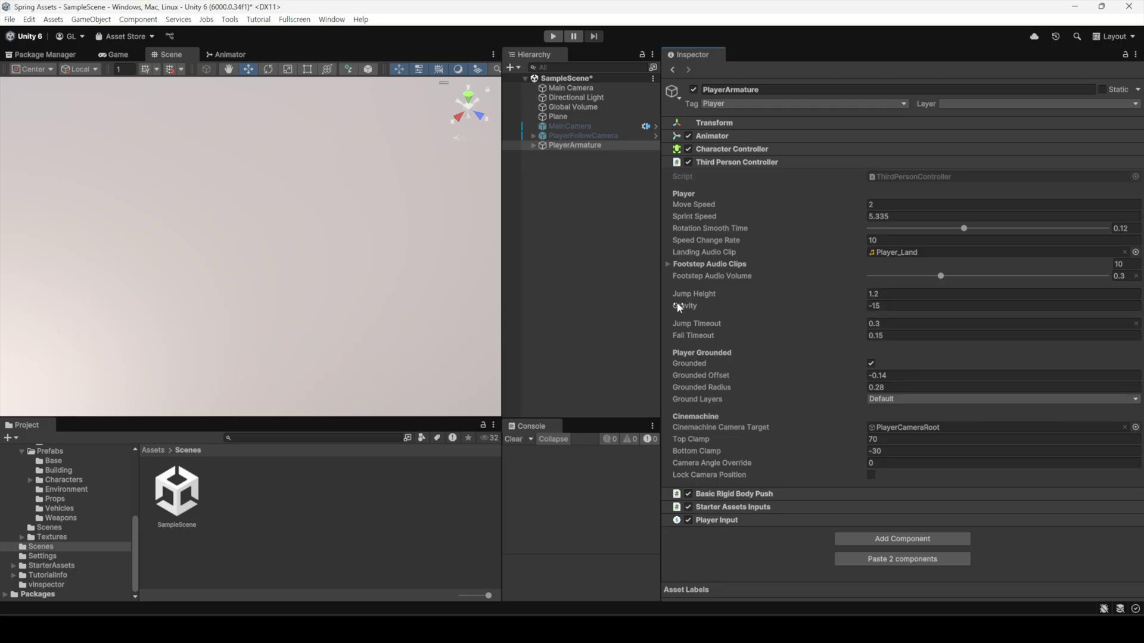
# - Bring up the vInspector 2 documentation in Chrome and scroll into the Attributes page
pyautogui.click(230, 19)
pyautogui.moveTo(256, 45)
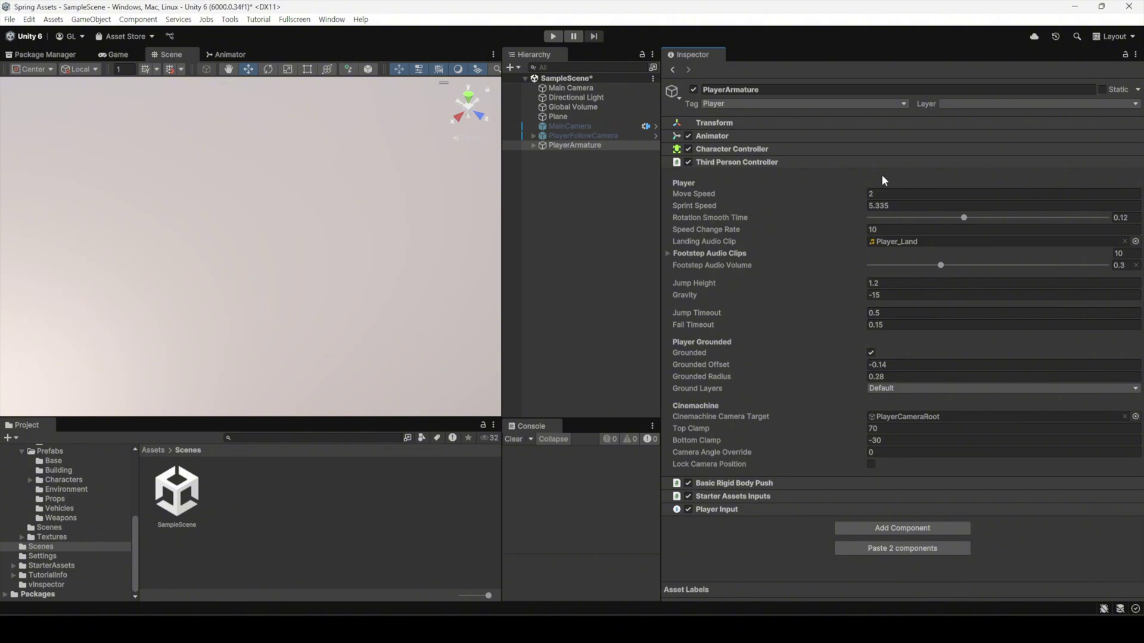
pyautogui.hotkey('alt', 'Tab')
pyautogui.scroll(-2, 834, 238)
pyautogui.scroll(-1, 803, 296)
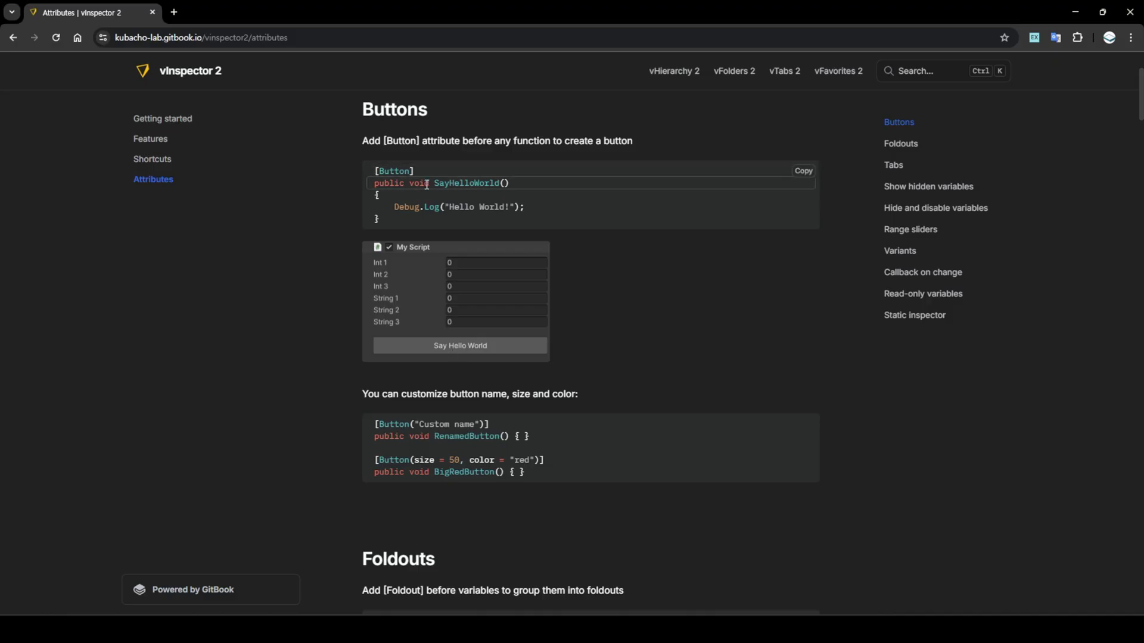
# - Scroll the vInspector 2 Attributes page from Buttons down to the nested foldout and foldout-button examples
pyautogui.scroll(-3, 566, 322)
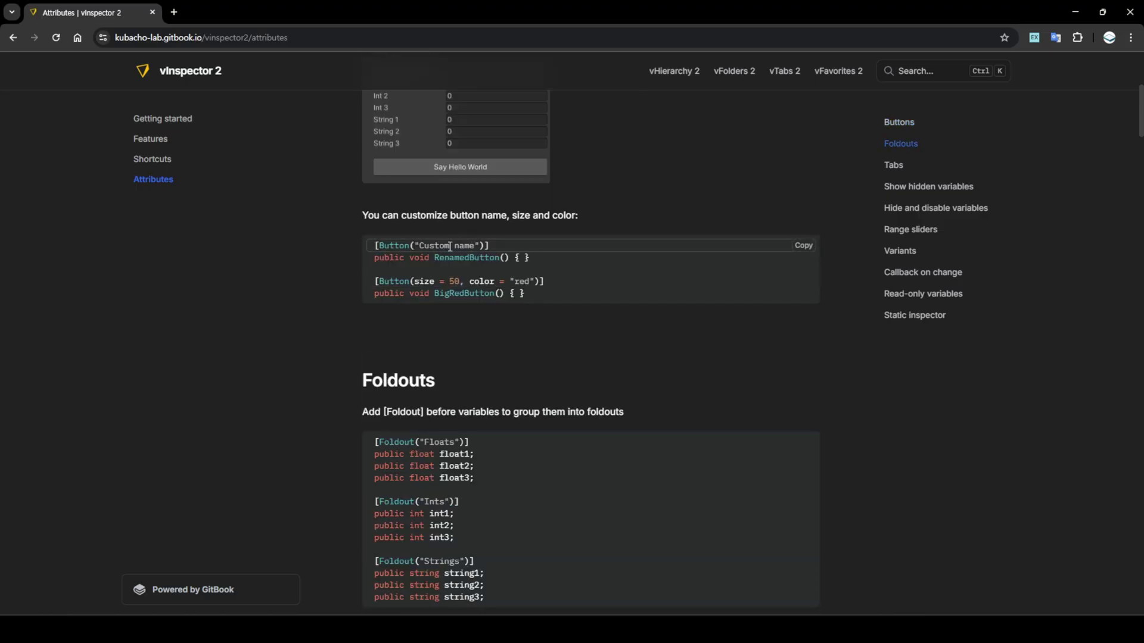
pyautogui.scroll(-4, 538, 284)
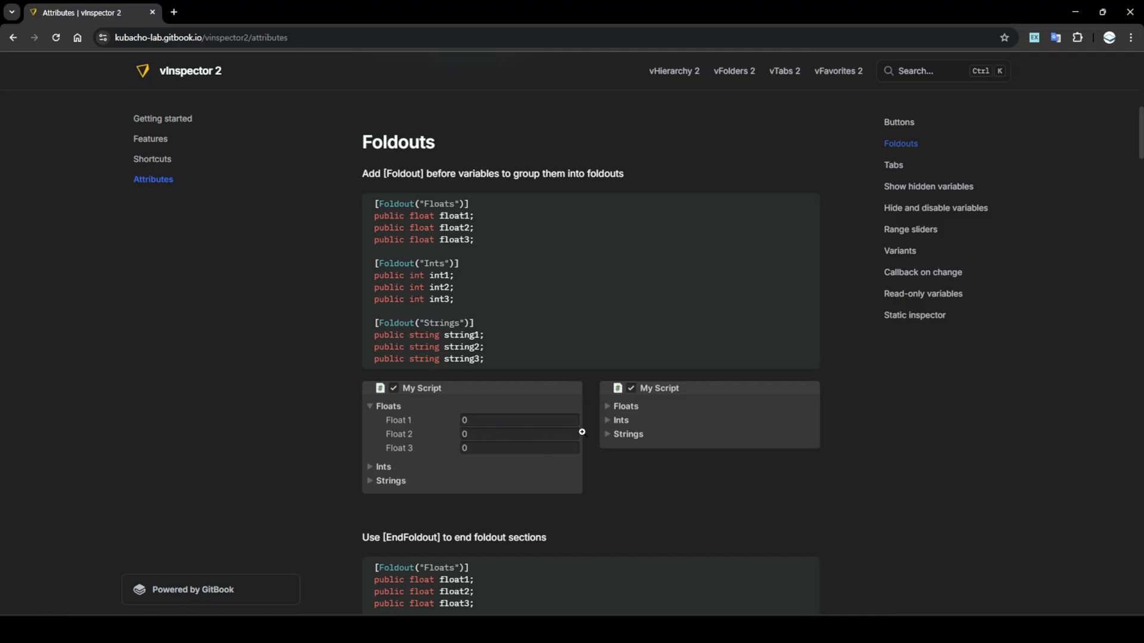
pyautogui.scroll(-5, 582, 431)
pyautogui.scroll(-3, 577, 423)
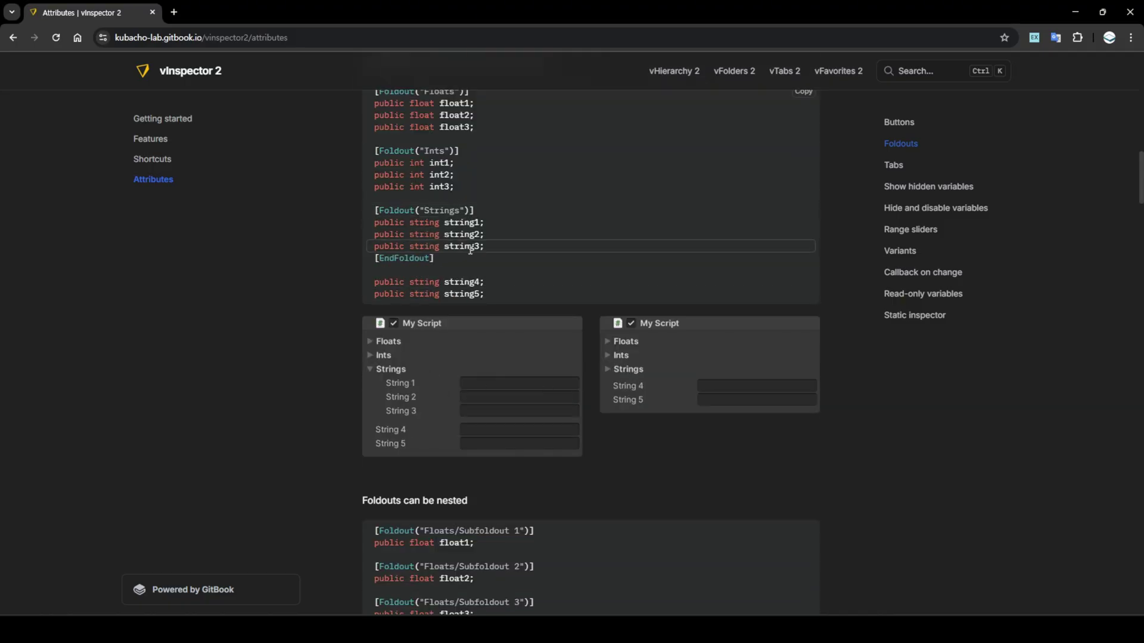
pyautogui.scroll(-5, 469, 249)
pyautogui.scroll(-1, 506, 319)
pyautogui.scroll(-1, 486, 302)
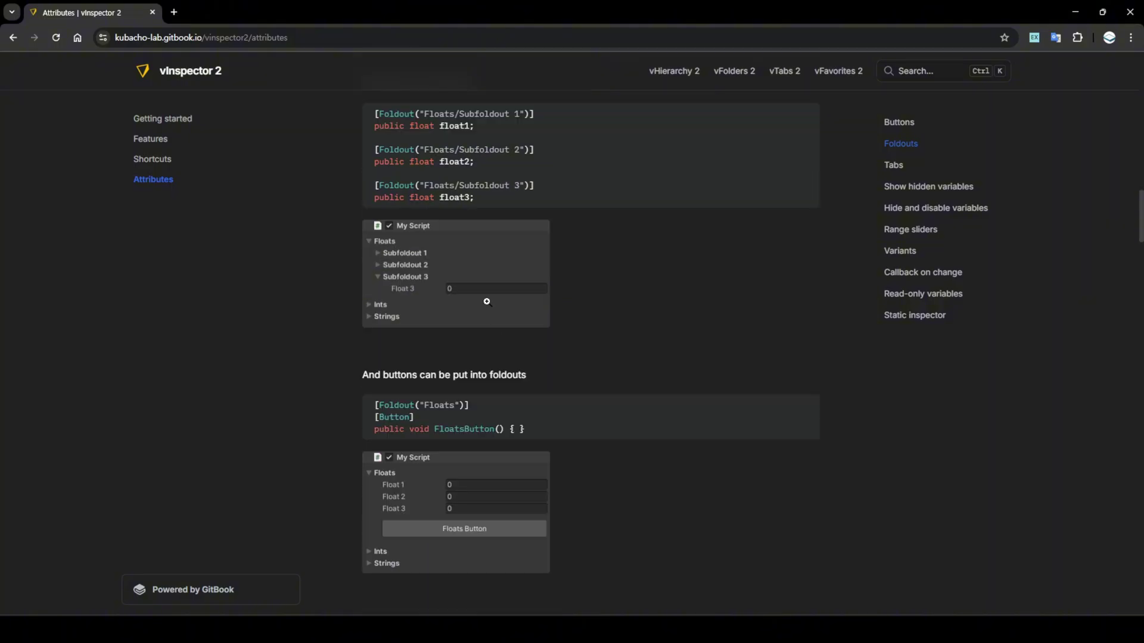
pyautogui.scroll(-3, 561, 342)
pyautogui.scroll(-5, 524, 369)
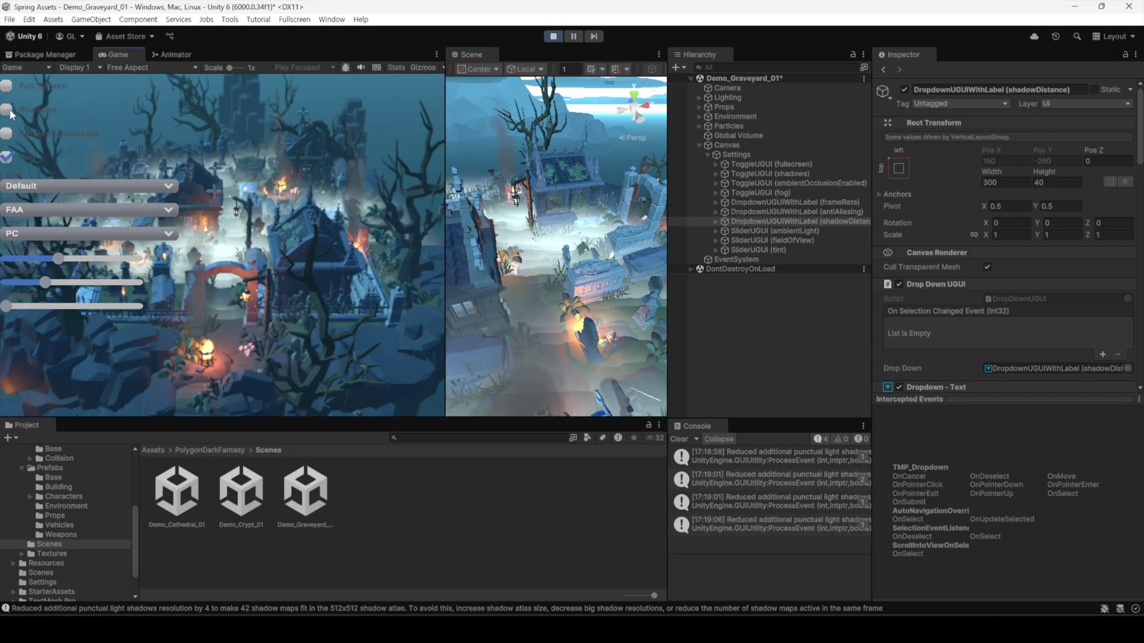
# - Toggle shadows off and back on, widen the Scene view, turn fog off, and cap frame rate at 30 fps
pyautogui.click(11, 113)
pyautogui.click(8, 110)
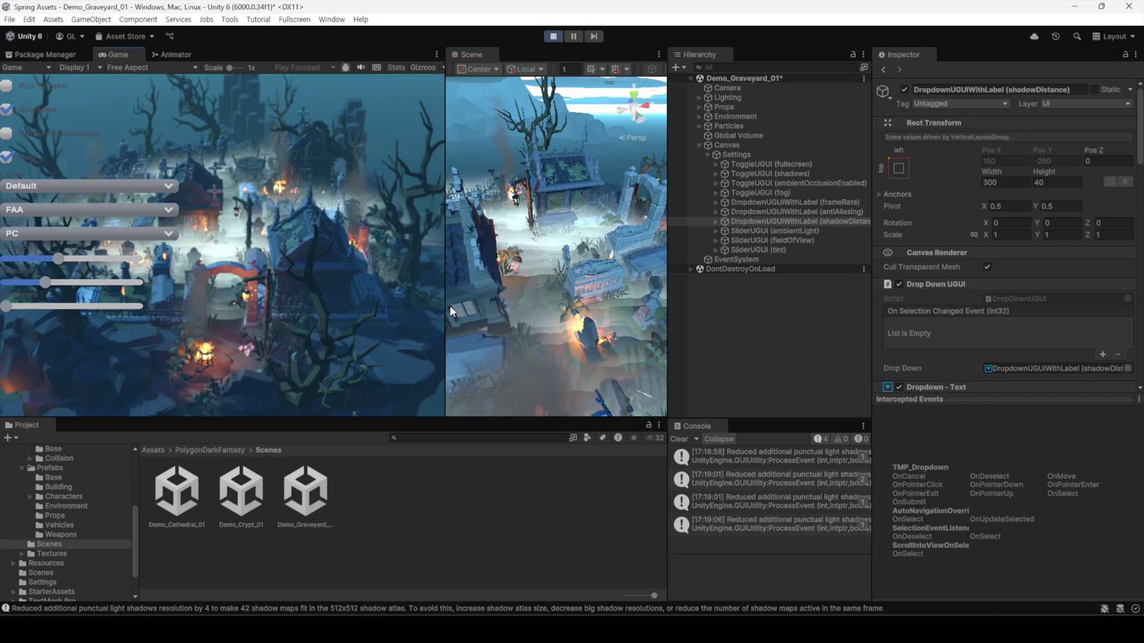
pyautogui.moveTo(445, 303); pyautogui.dragTo(329, 303)
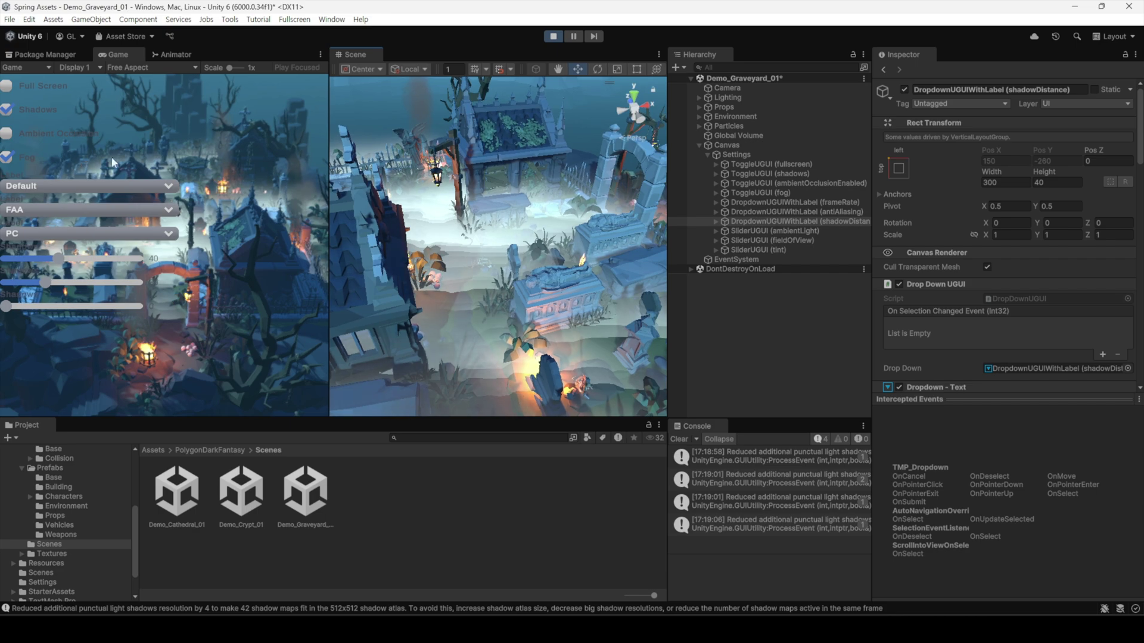
pyautogui.click(8, 158)
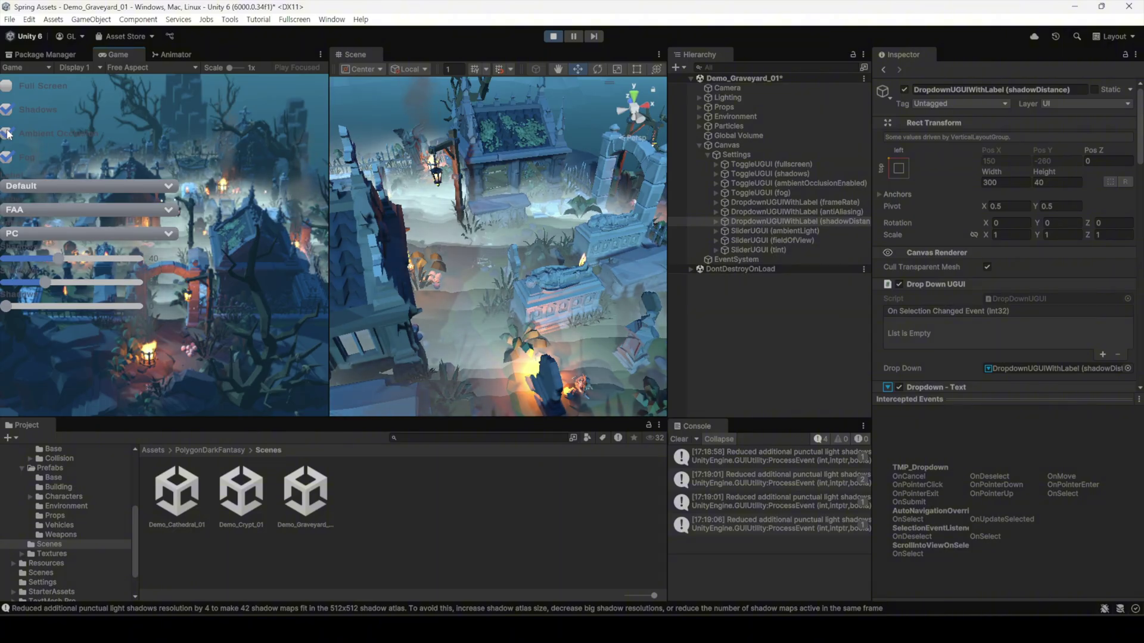
pyautogui.click(41, 186)
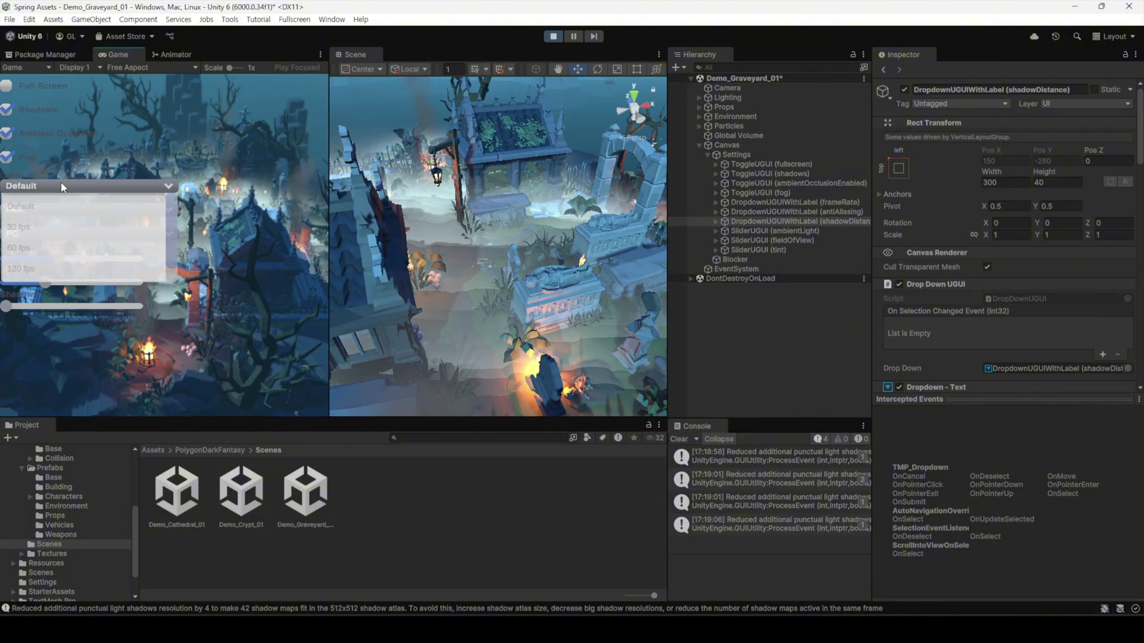
pyautogui.click(56, 223)
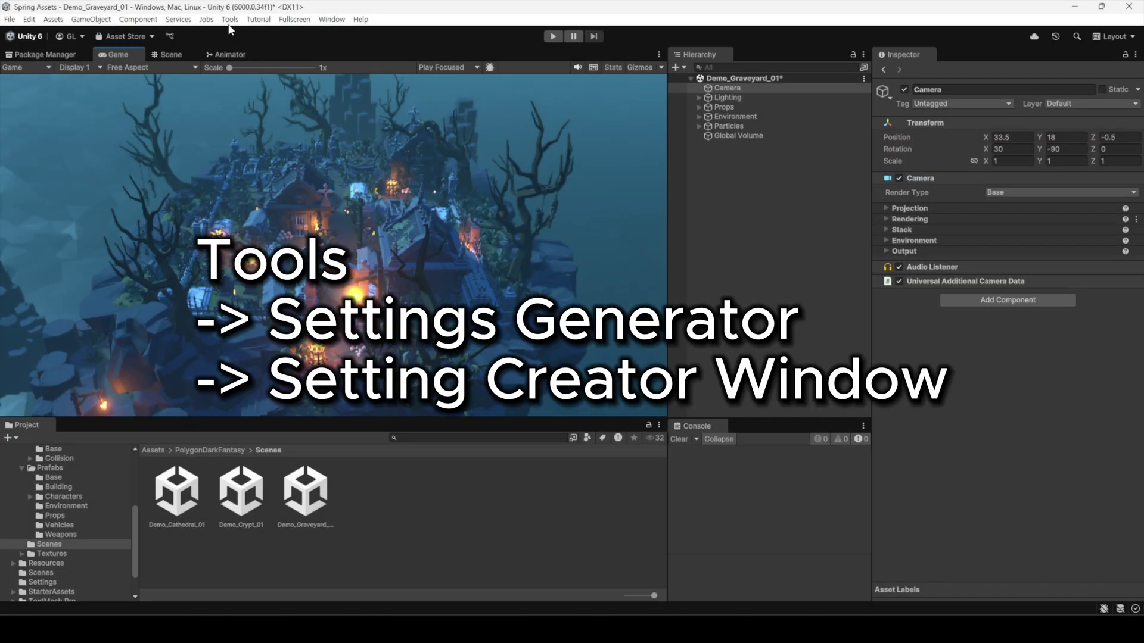
# - Open the Settings Generator's Setting Creator, apply the default provider to the scene, and show the User Interface (UI) page
pyautogui.click(230, 20)
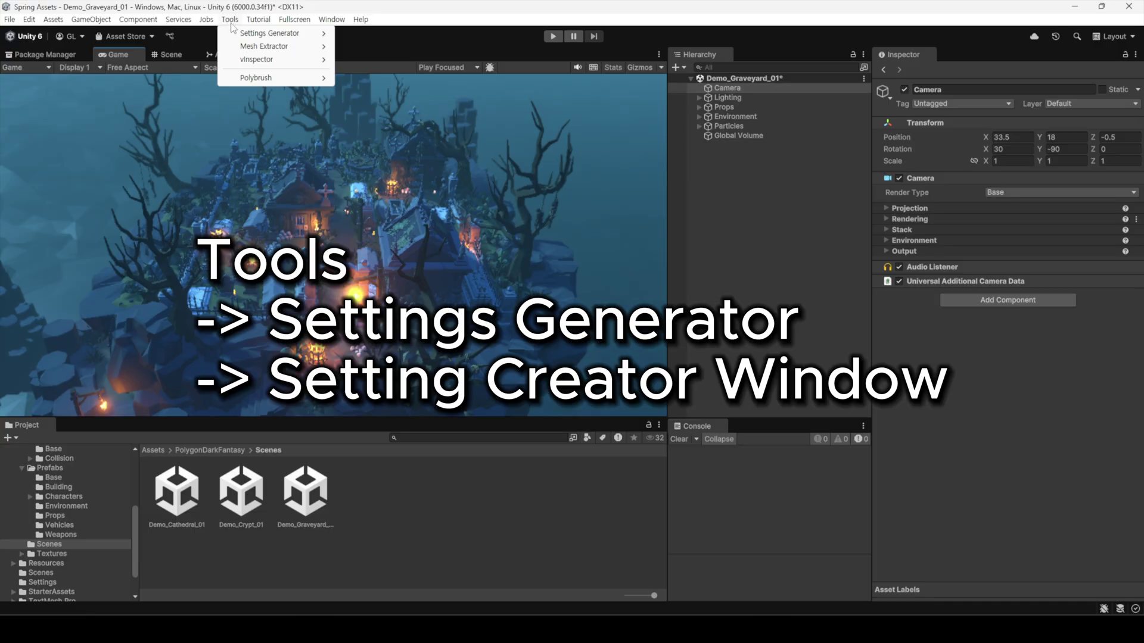
pyautogui.moveTo(295, 40)
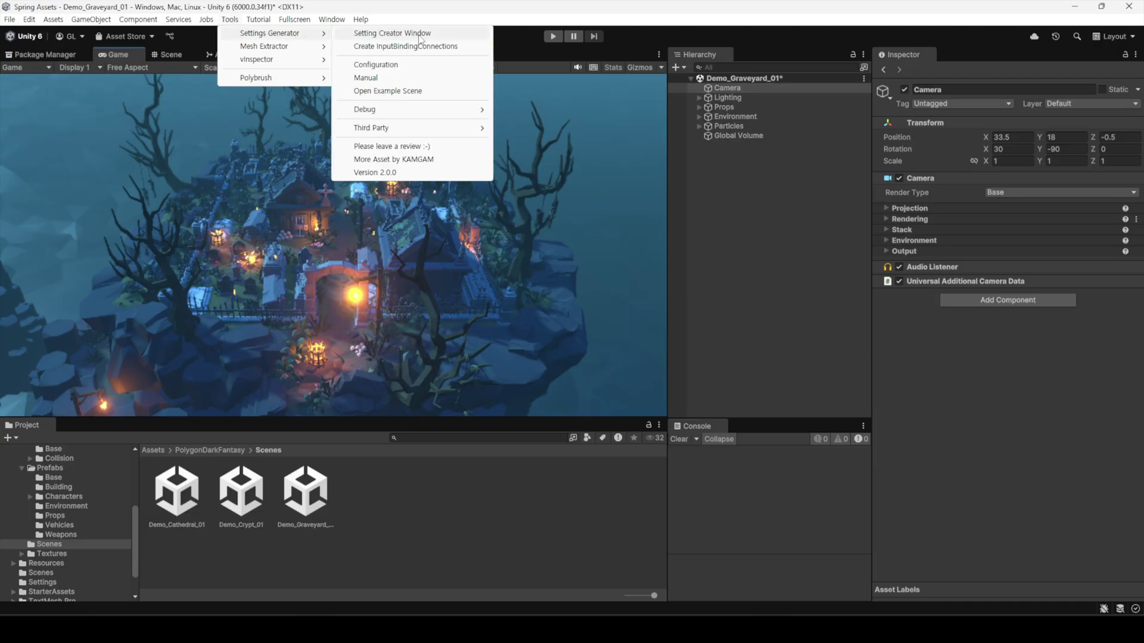
pyautogui.click(419, 35)
pyautogui.click(438, 257)
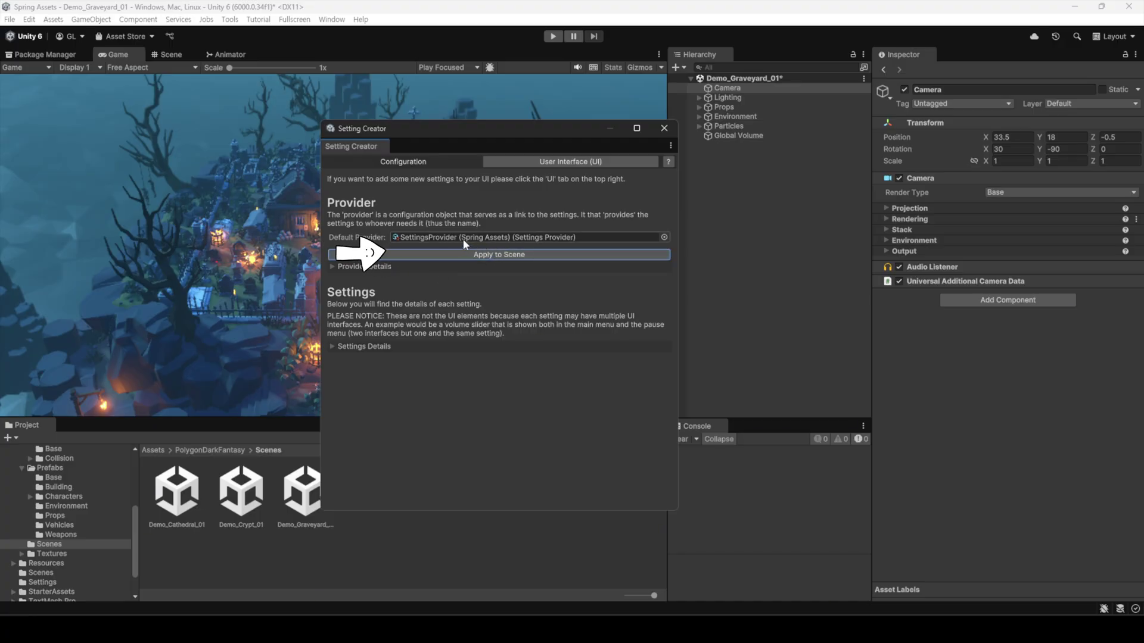
pyautogui.moveTo(463, 241)
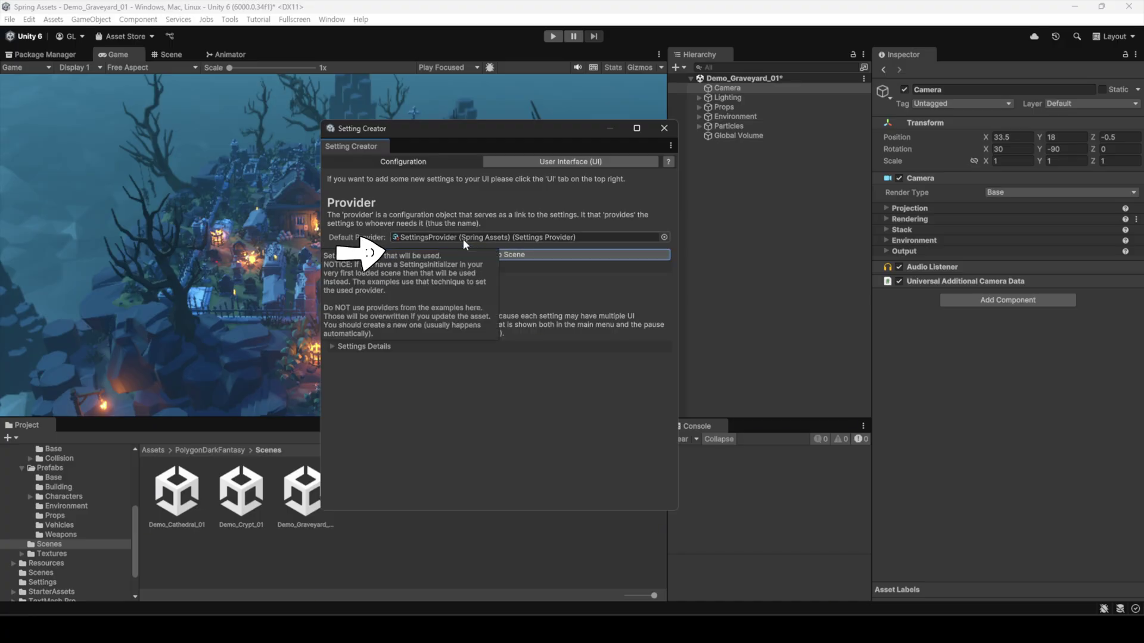
pyautogui.click(554, 164)
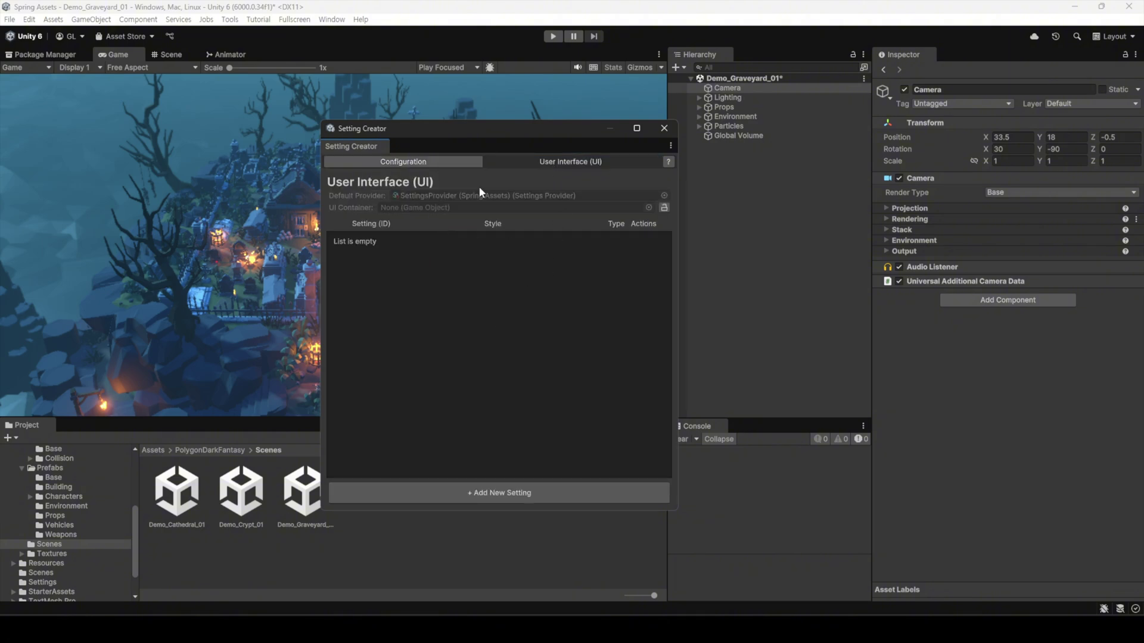
# - Add a UI Canvas with EventSystem, dock Setting Creator beside the Game view, and begin adding a setting
pyautogui.moveTo(497, 126); pyautogui.dragTo(454, 171)
pyautogui.rightClick(724, 163)
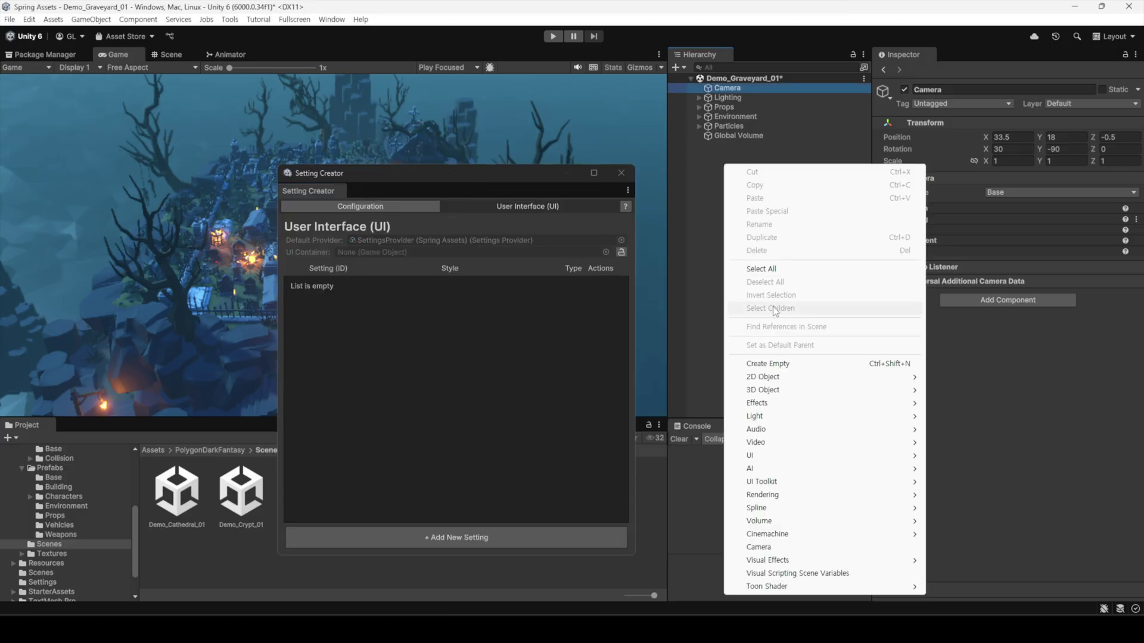
pyautogui.click(977, 429)
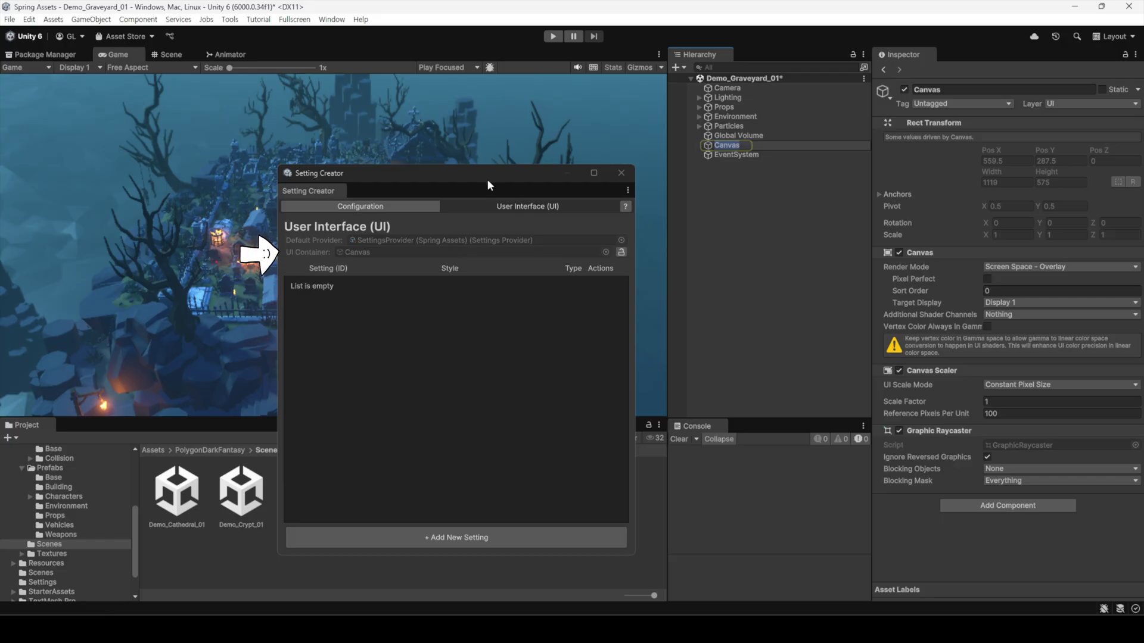
pyautogui.moveTo(487, 179); pyautogui.dragTo(504, 174)
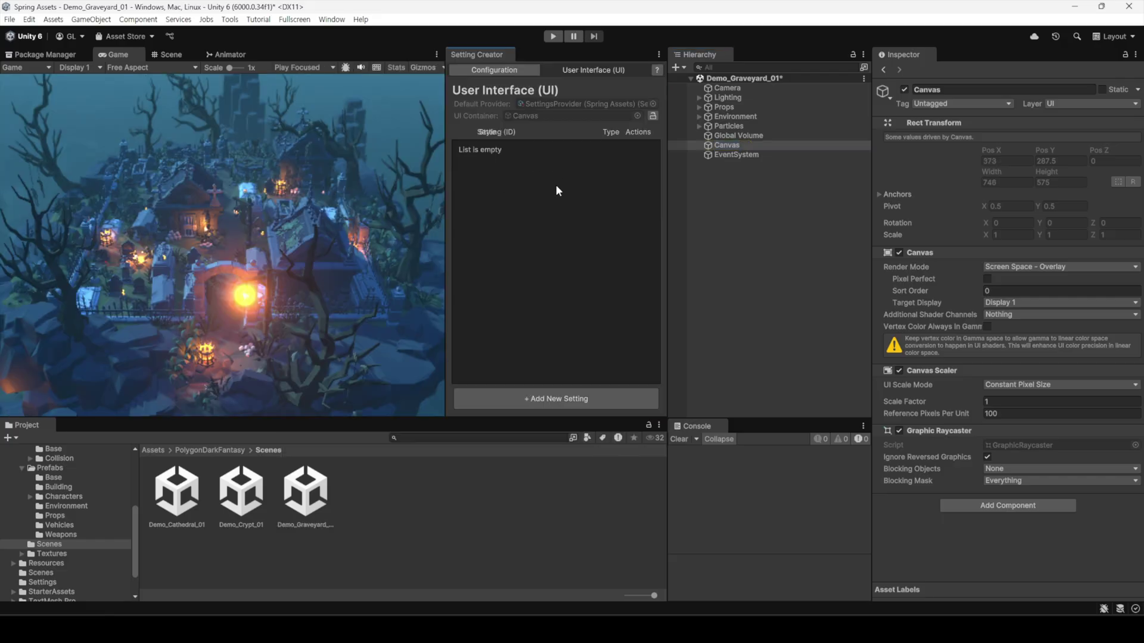
pyautogui.click(547, 401)
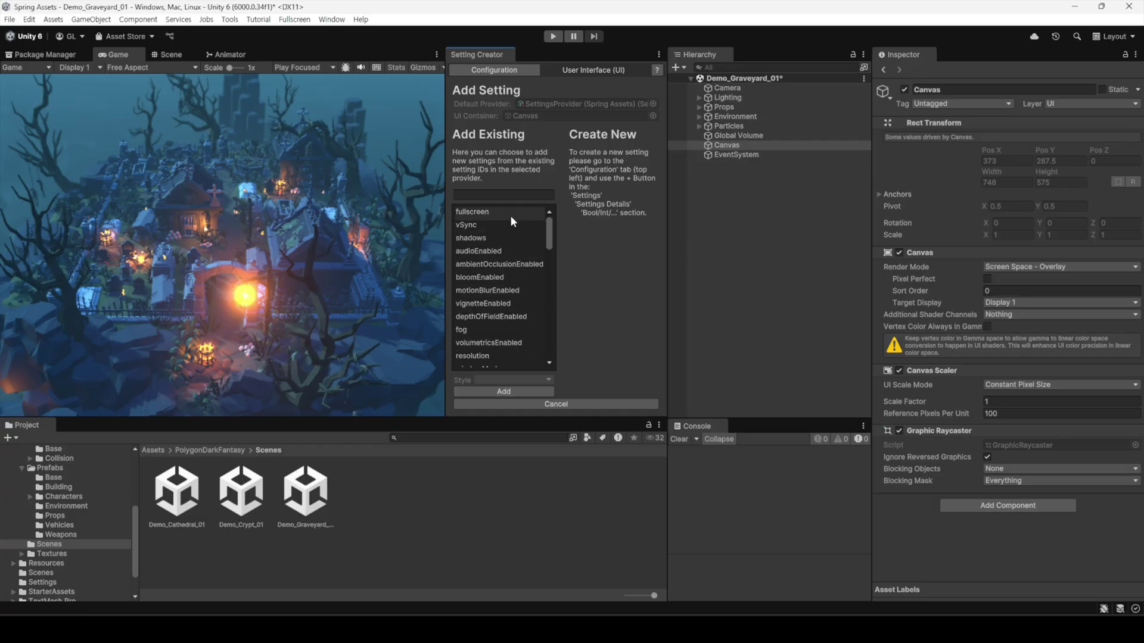
# - Select the fullscreen setting and give it the Toggle Console UGUI style
pyautogui.scroll(-3, 511, 260)
pyautogui.scroll(-3, 511, 260)
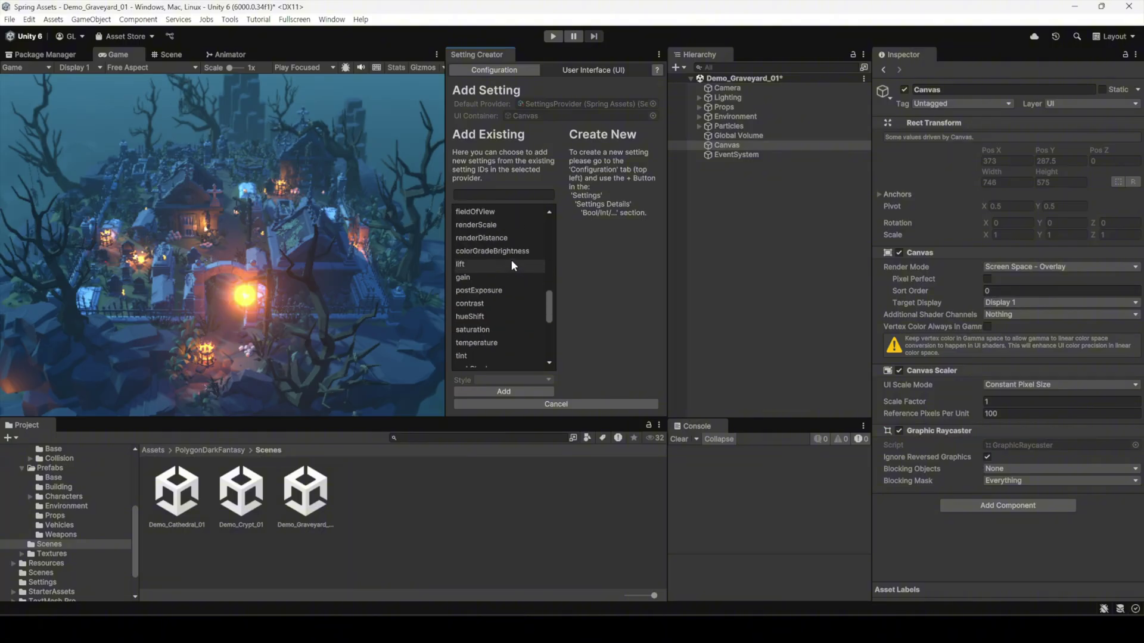
pyautogui.scroll(-3, 511, 264)
pyautogui.scroll(-3, 511, 264)
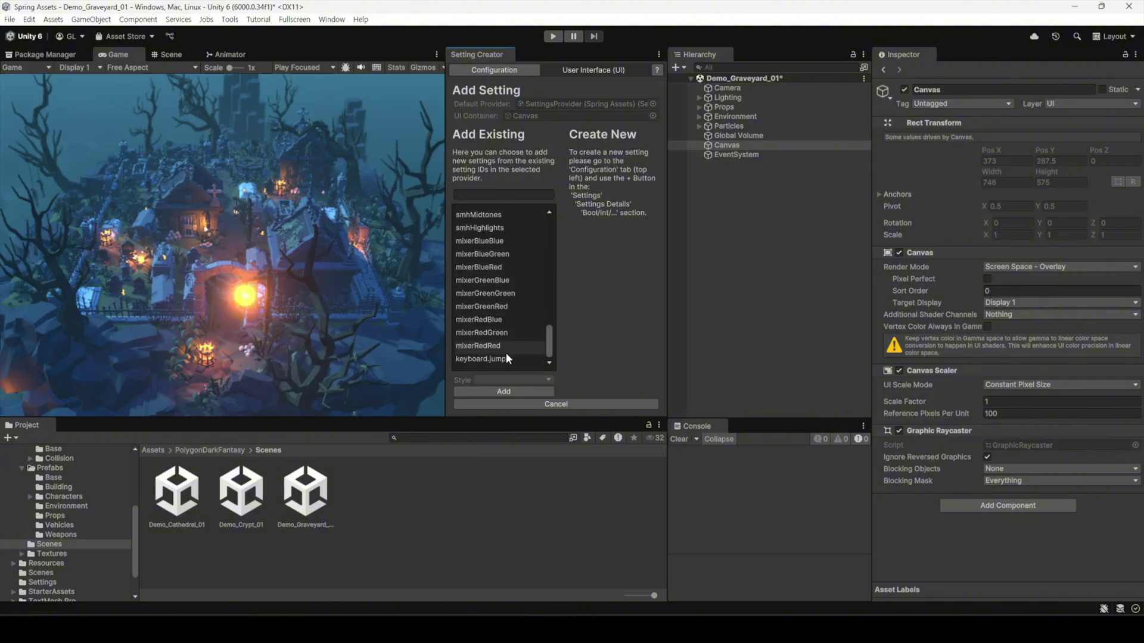
pyautogui.scroll(5, 506, 353)
pyautogui.scroll(5, 489, 250)
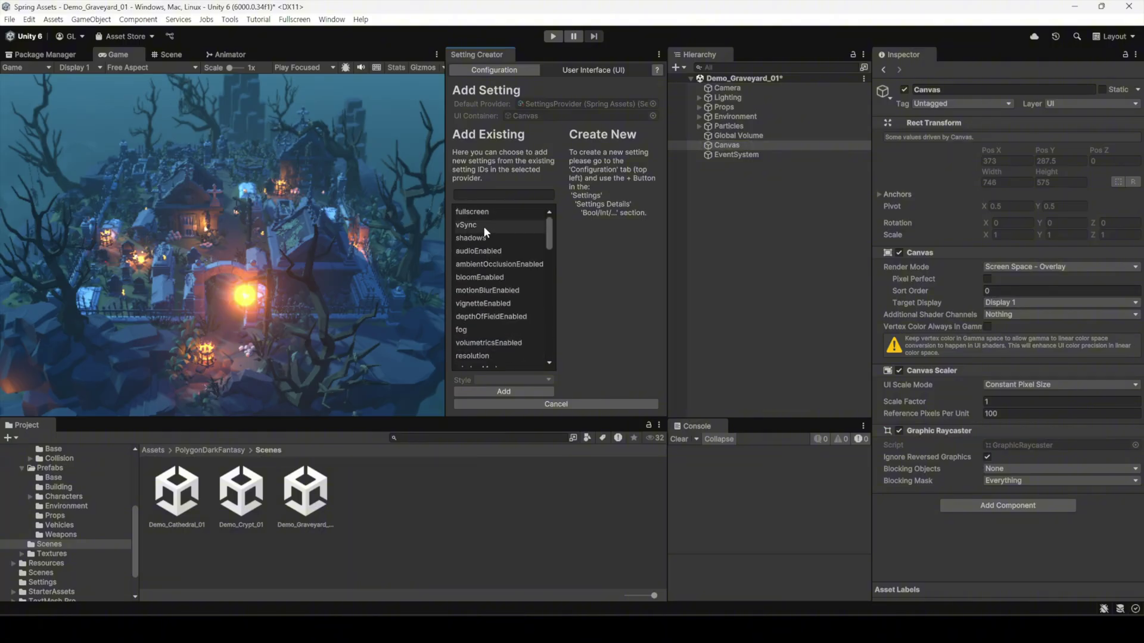
pyautogui.click(487, 215)
pyautogui.click(524, 379)
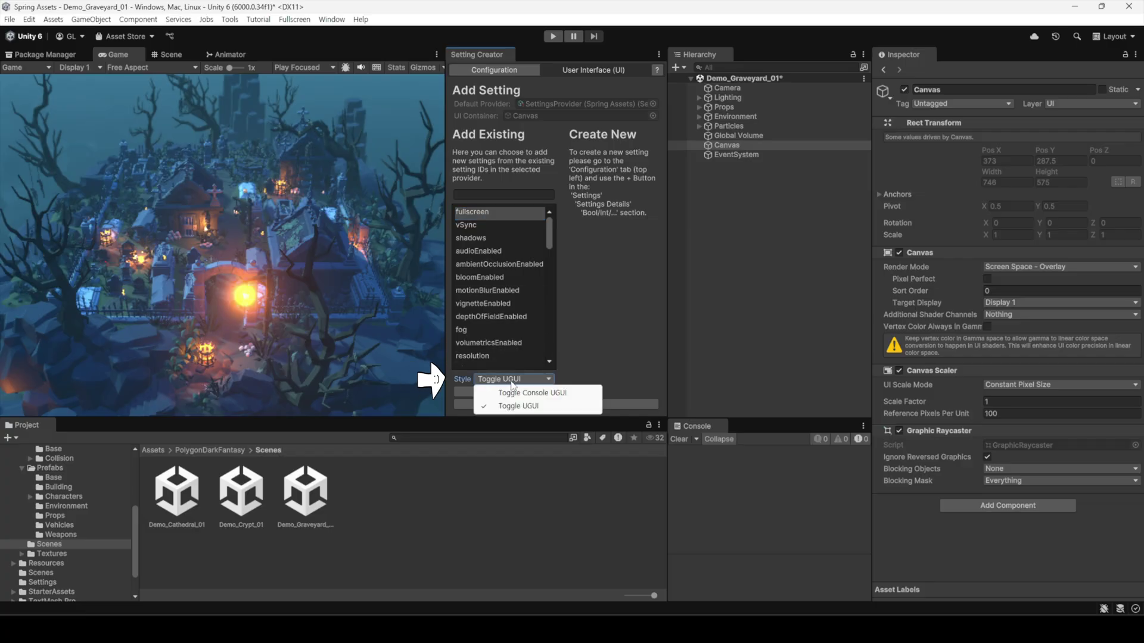
pyautogui.click(560, 394)
pyautogui.click(542, 381)
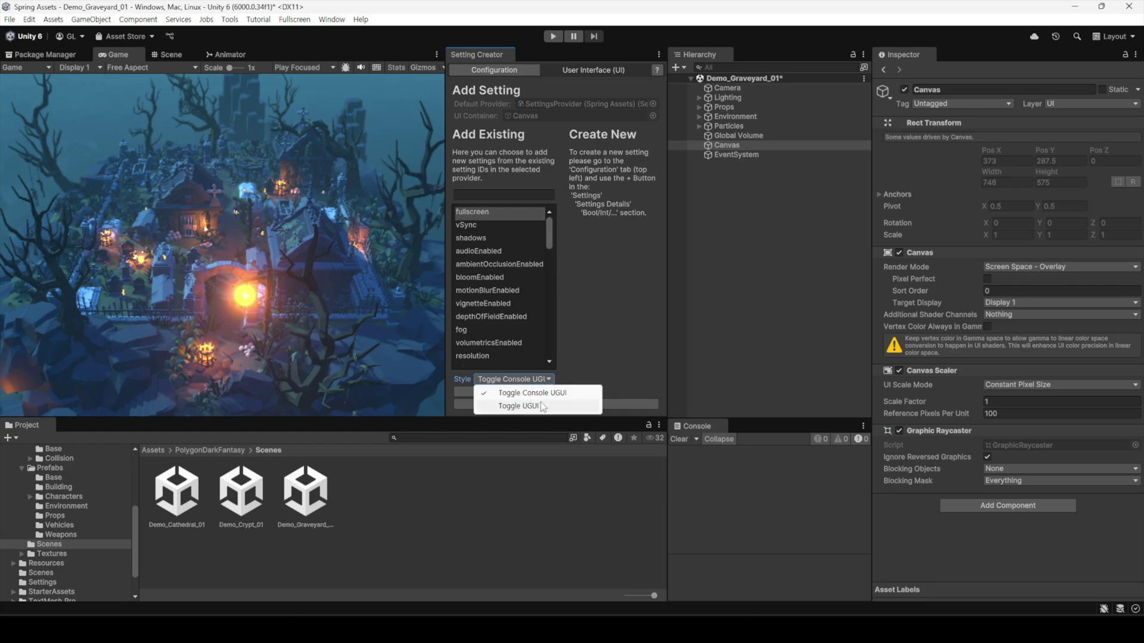
pyautogui.click(541, 408)
pyautogui.click(534, 382)
pyautogui.click(538, 393)
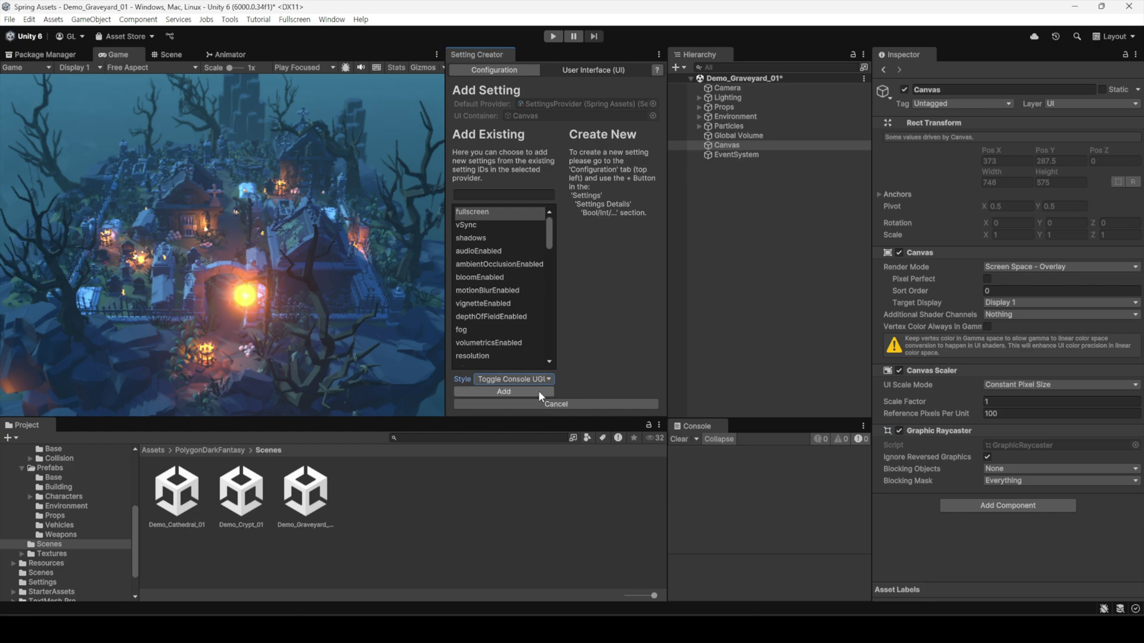
# - Add fullscreen into a new vertical Settings container, then add shadows and ambientOcclusionEnabled toggles
pyautogui.click(520, 391)
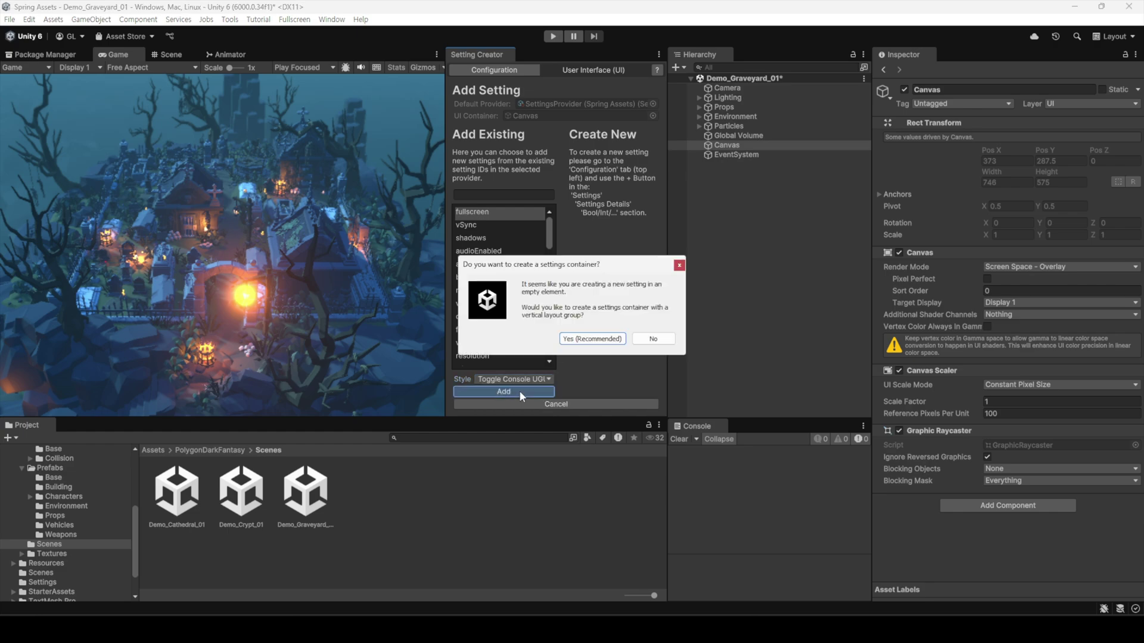
pyautogui.click(590, 339)
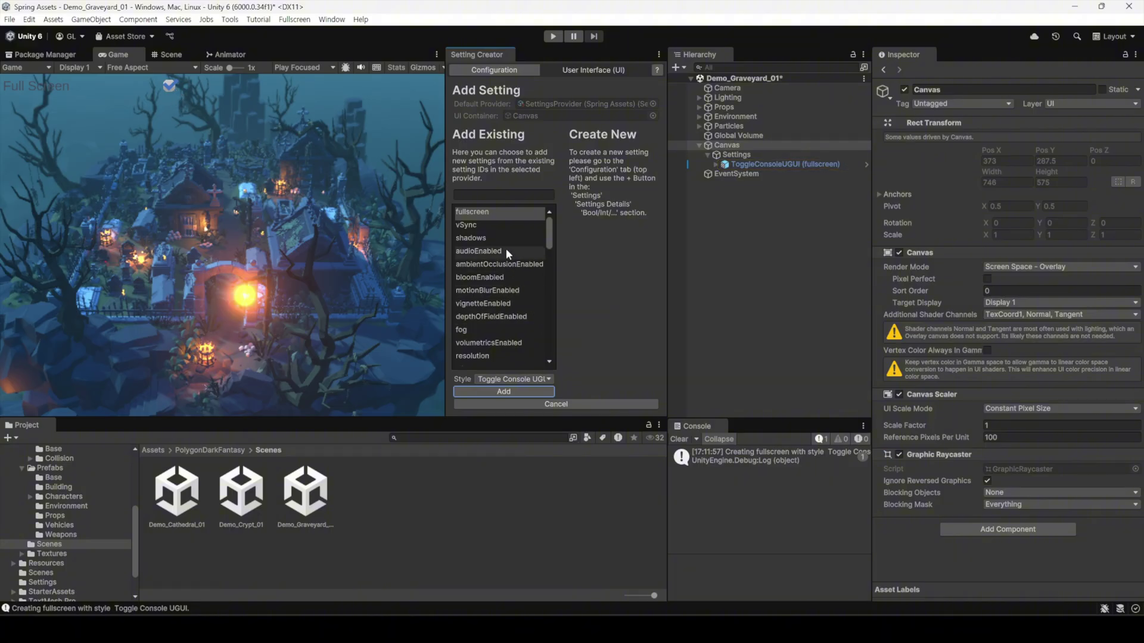
pyautogui.click(534, 392)
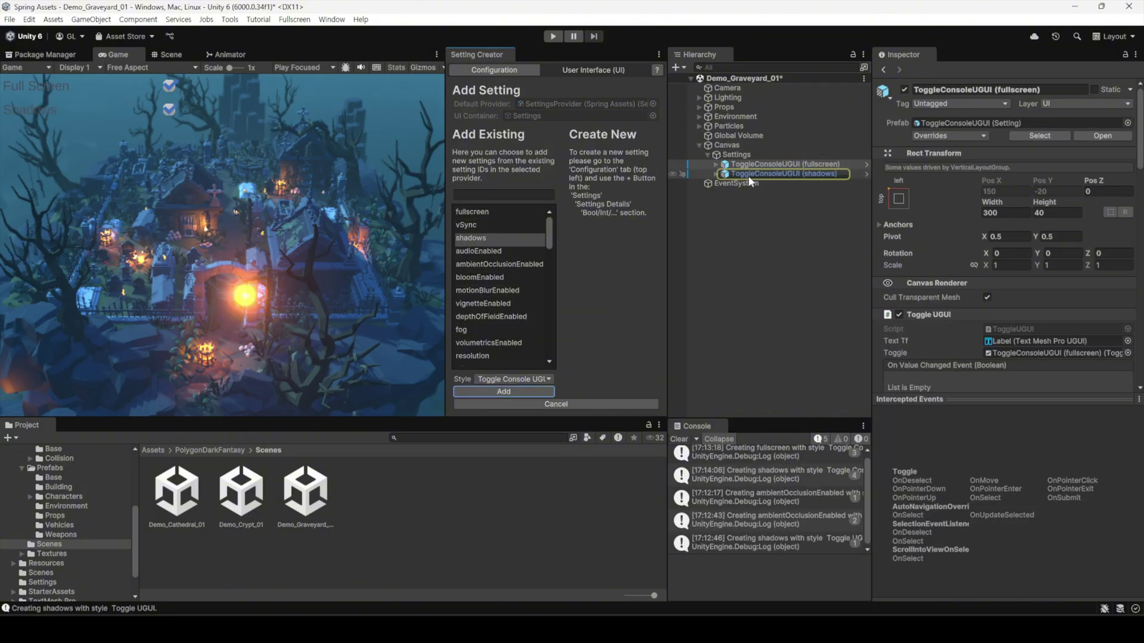
pyautogui.click(491, 253)
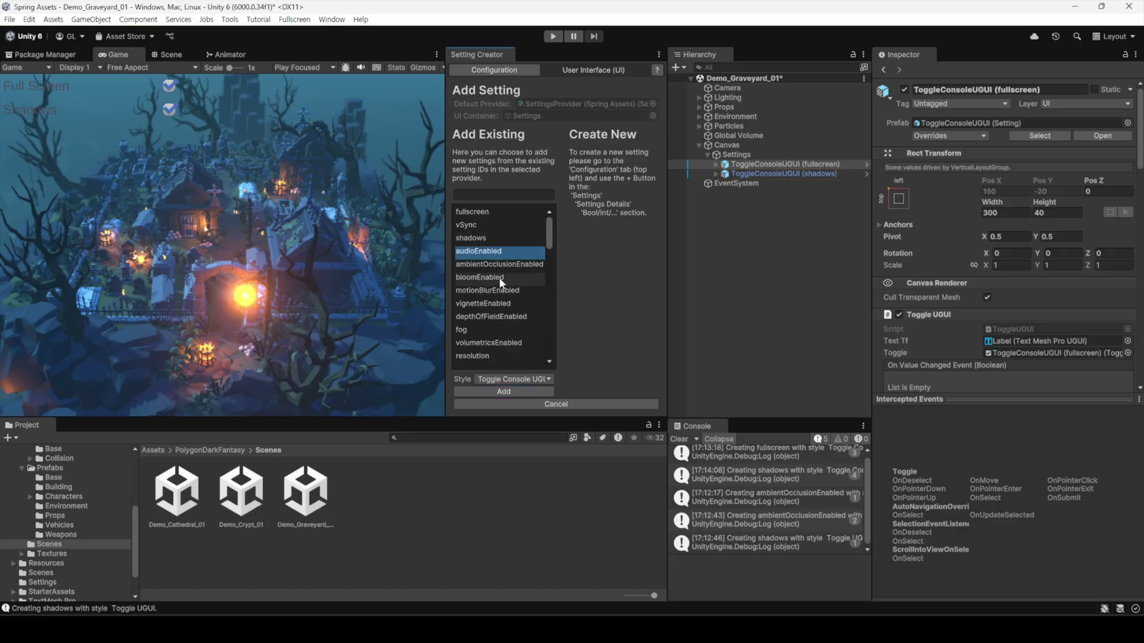
pyautogui.click(516, 392)
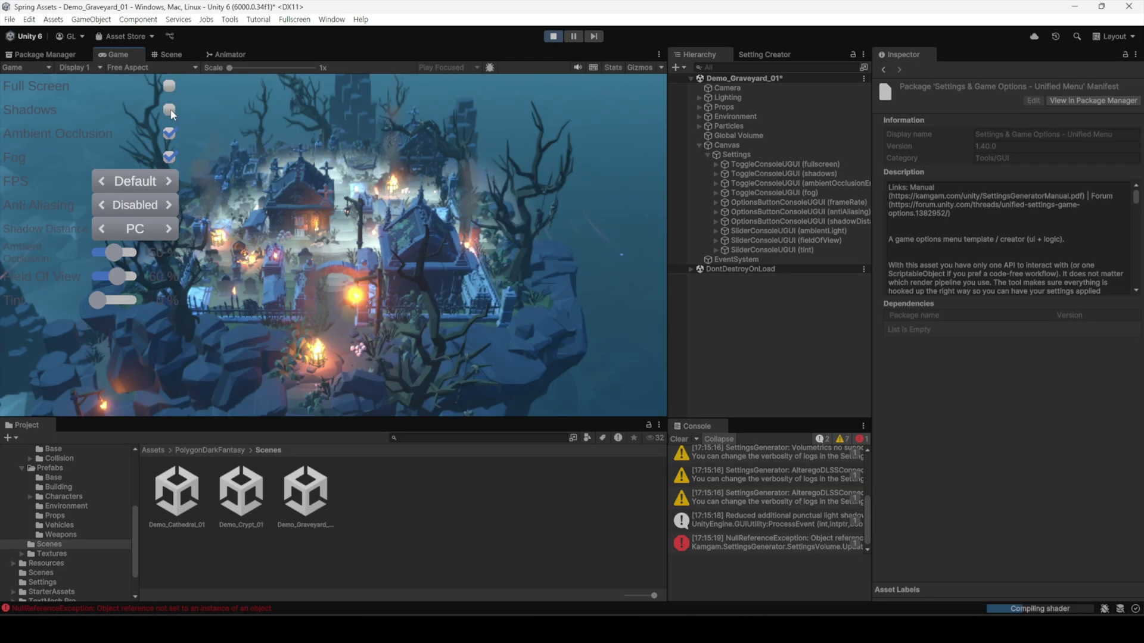
# - In play mode, turn shadows on, flip ambient occlusion off and on, and toggle fog repeatedly
pyautogui.click(169, 109)
pyautogui.click(169, 135)
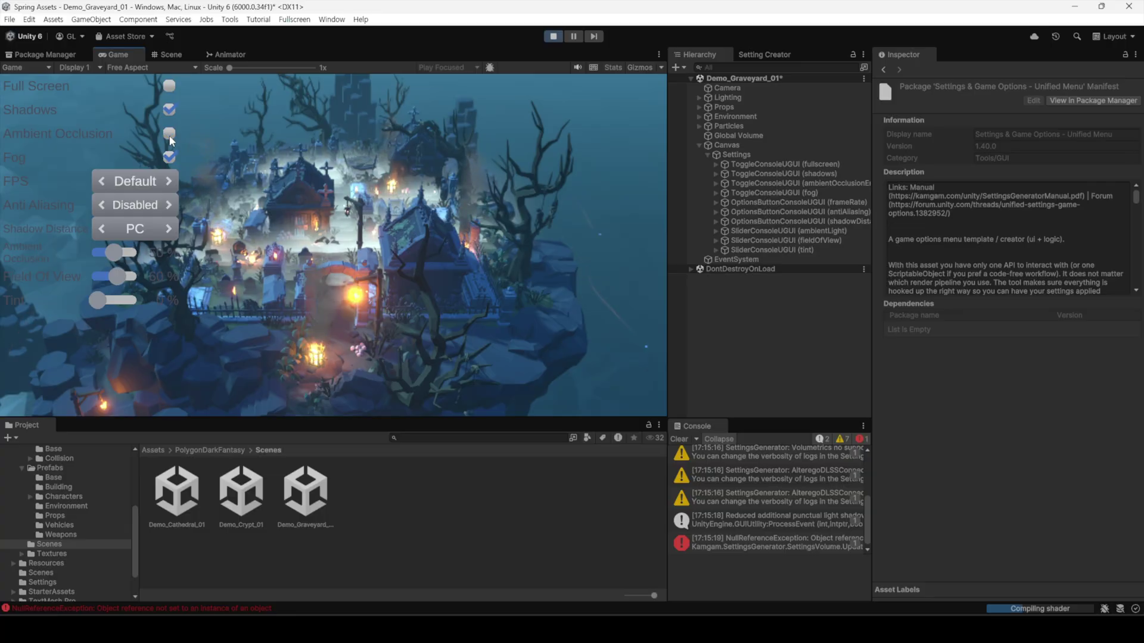
pyautogui.click(169, 134)
pyautogui.click(170, 158)
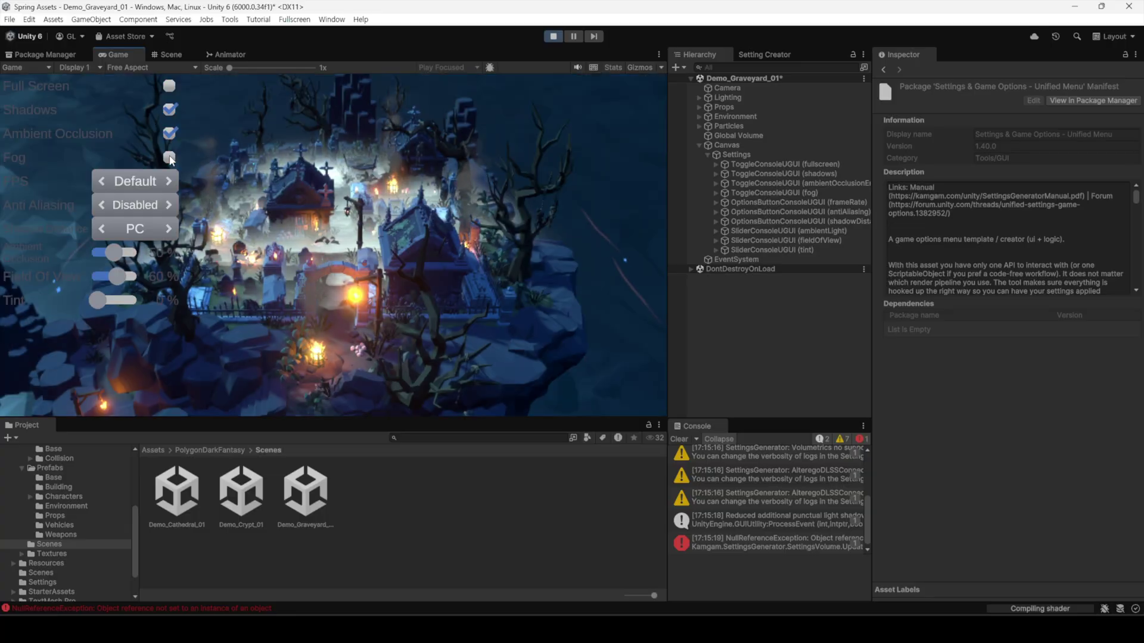
pyautogui.click(170, 158)
pyautogui.click(170, 158)
pyautogui.click(170, 158)
# - Step the FPS cap through 30 and 60 up to 120 fps, then stop play and list the UI settings
pyautogui.click(169, 183)
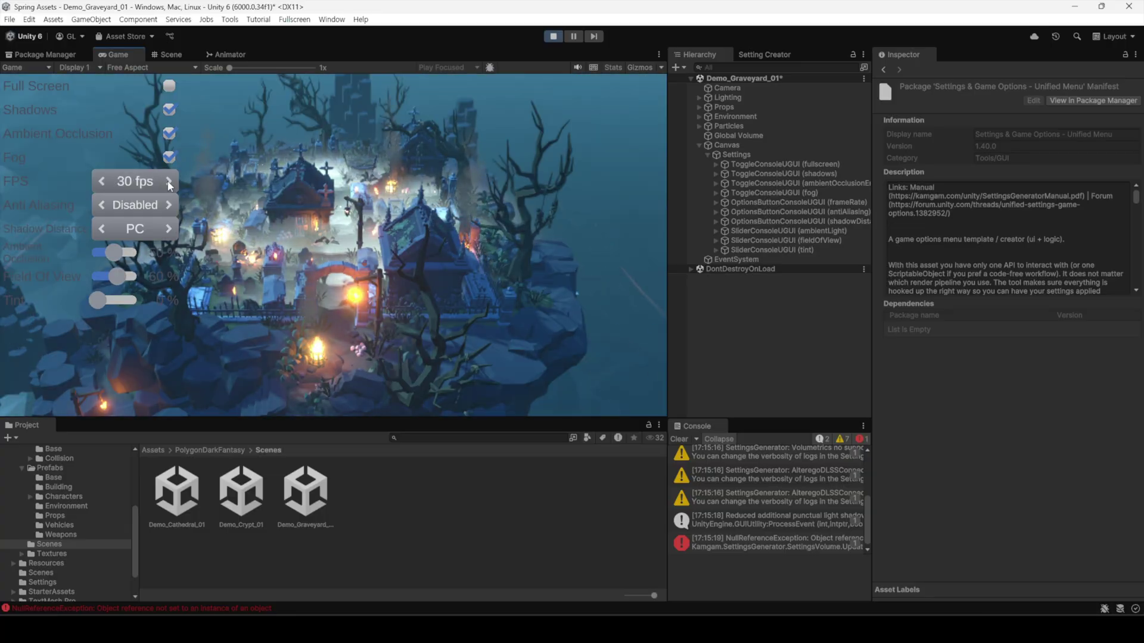
pyautogui.click(169, 183)
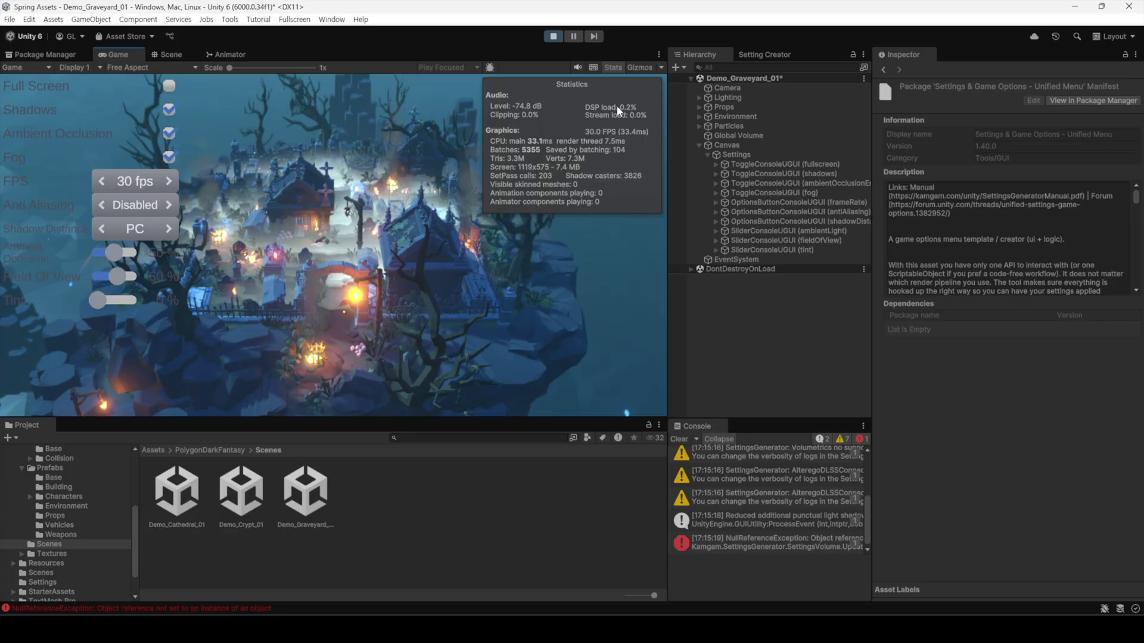
pyautogui.click(168, 188)
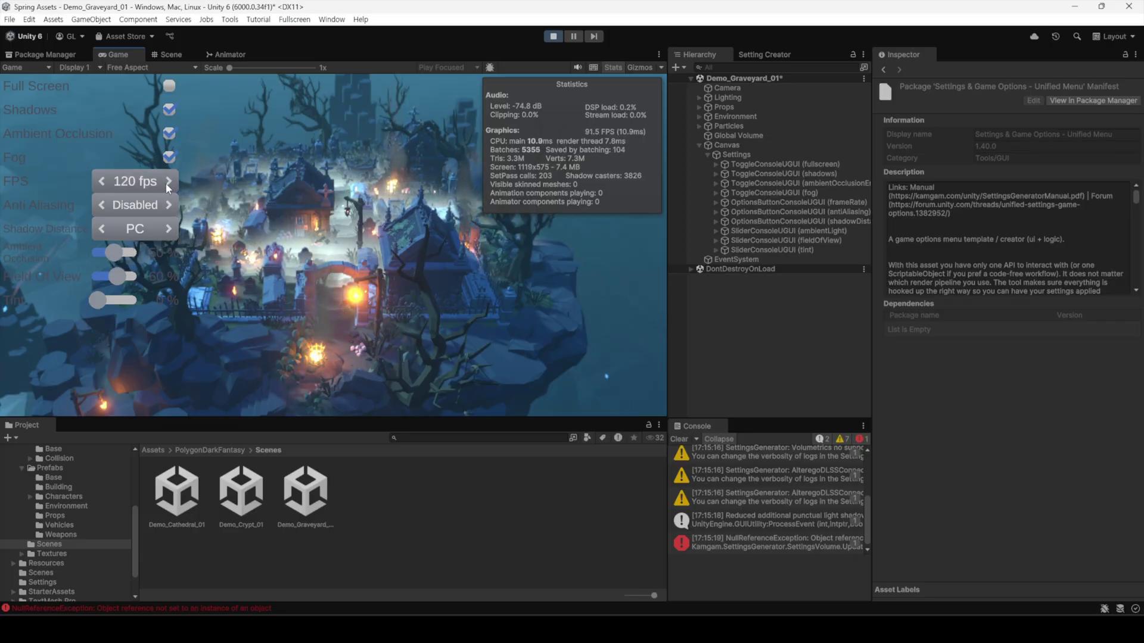
pyautogui.hotkey('ctrl', 'p')
pyautogui.click(529, 140)
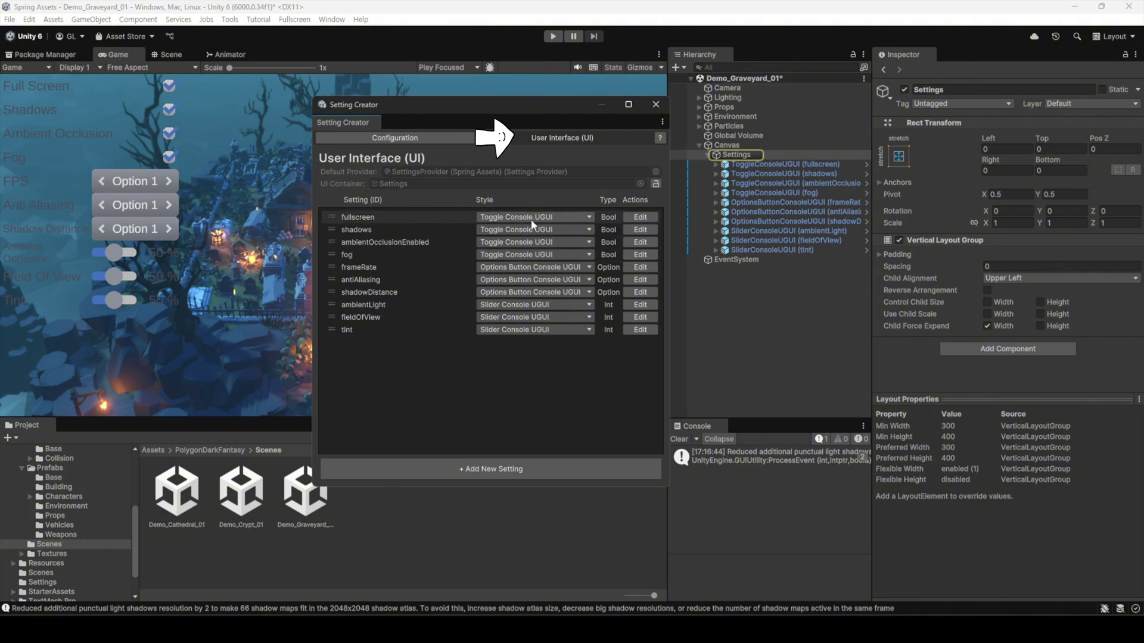
# - Make frameRate and antiAliasing PC-style options buttons, then expand frameRate's details and its Style choices
pyautogui.click(568, 266)
pyautogui.click(548, 293)
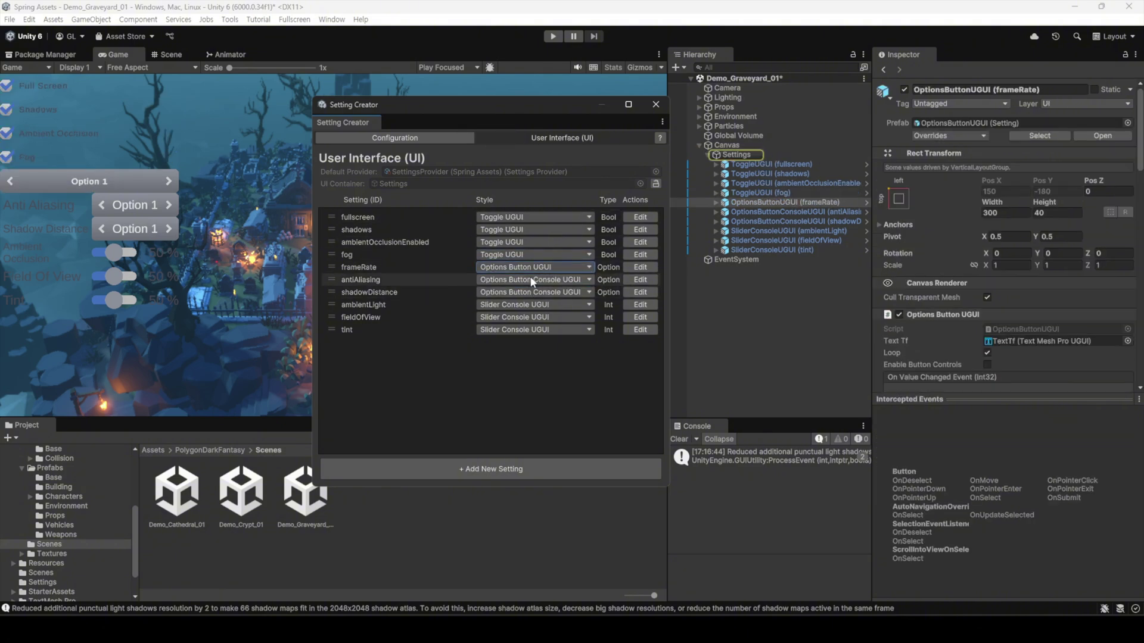
pyautogui.click(528, 280)
pyautogui.click(538, 306)
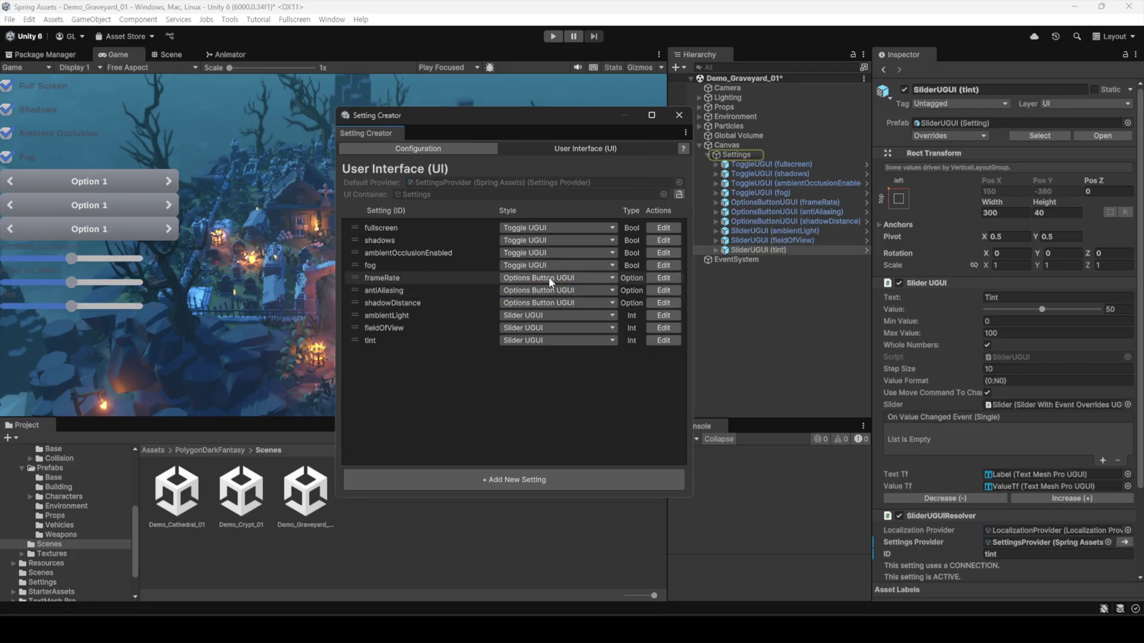
pyautogui.click(663, 278)
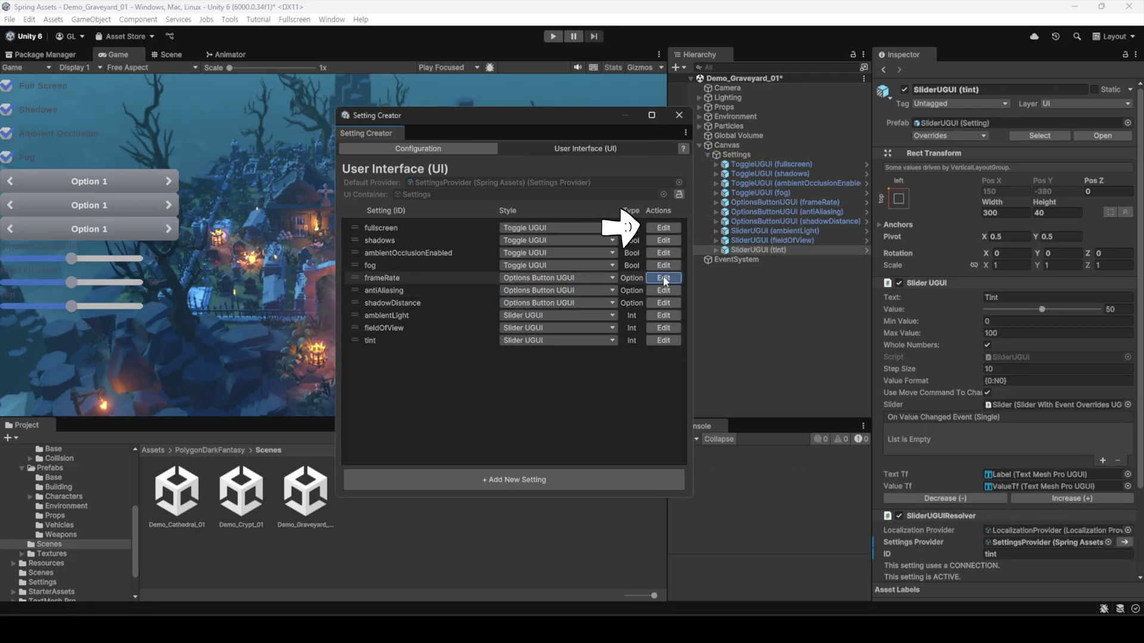
pyautogui.click(613, 279)
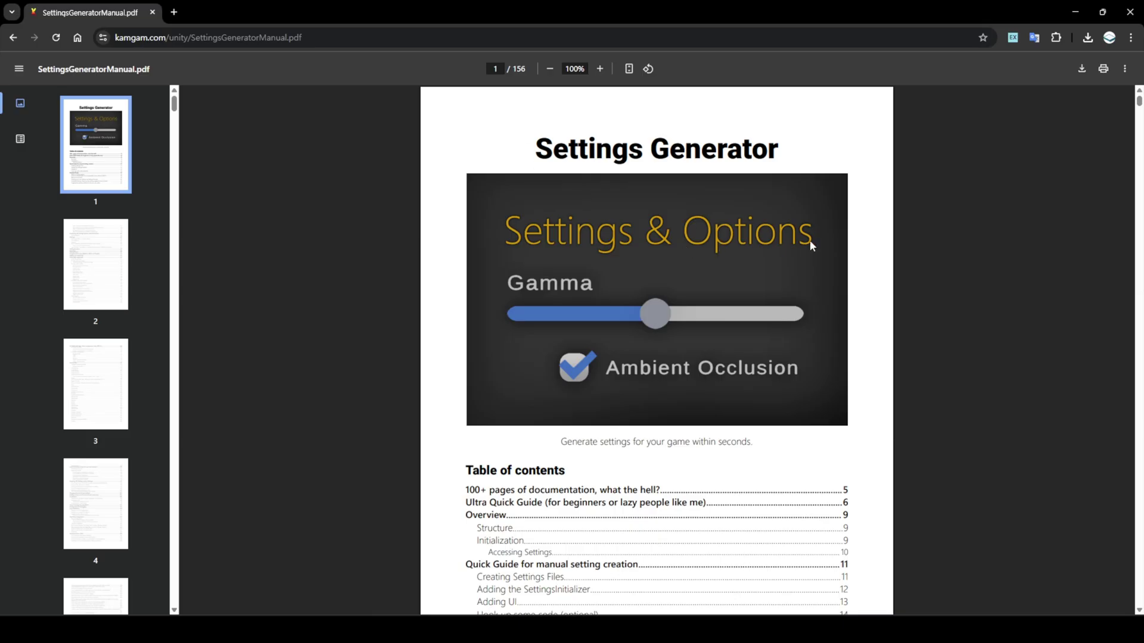
# - Scroll SettingsGeneratorManual.pdf from its title page down to the Ultra Quick Guide on page 7
pyautogui.scroll(-5, 840, 268)
pyautogui.scroll(-10, 824, 281)
pyautogui.scroll(-5, 804, 280)
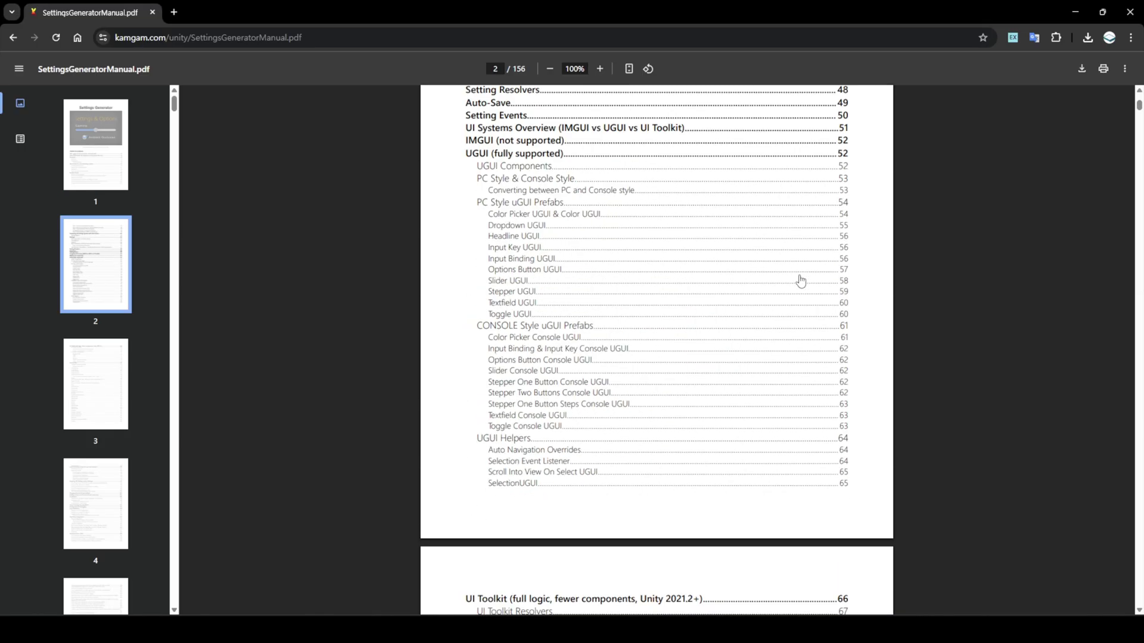
pyautogui.scroll(-5, 800, 280)
pyautogui.scroll(-8, 800, 280)
pyautogui.scroll(-5, 798, 282)
pyautogui.scroll(-5, 800, 282)
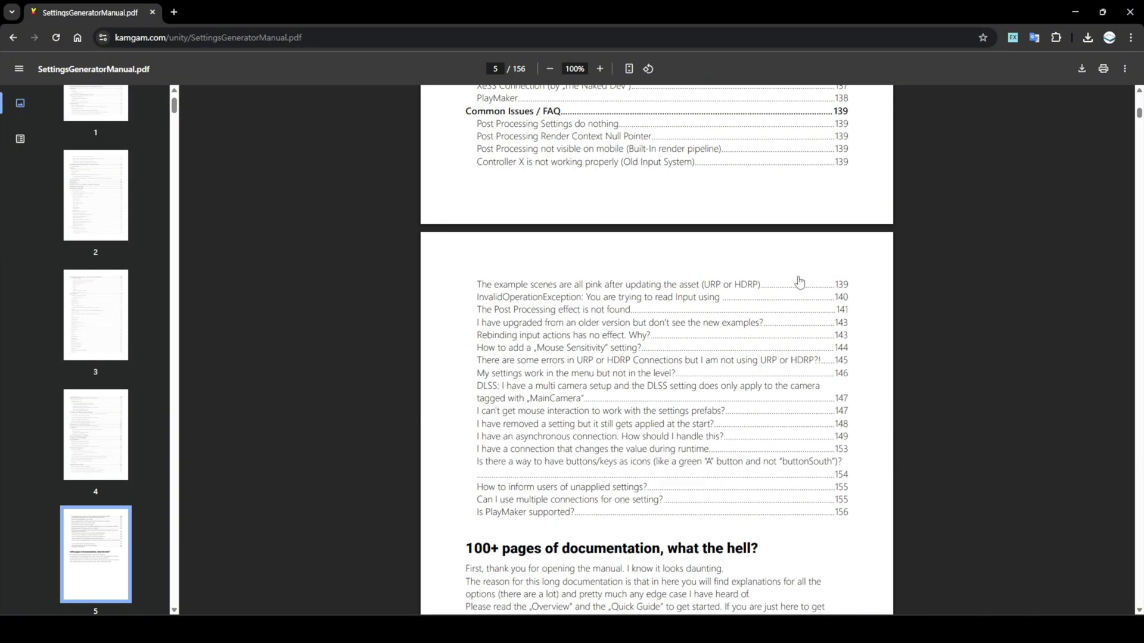
pyautogui.scroll(-6, 799, 282)
pyautogui.scroll(-6, 799, 282)
pyautogui.scroll(-3, 799, 281)
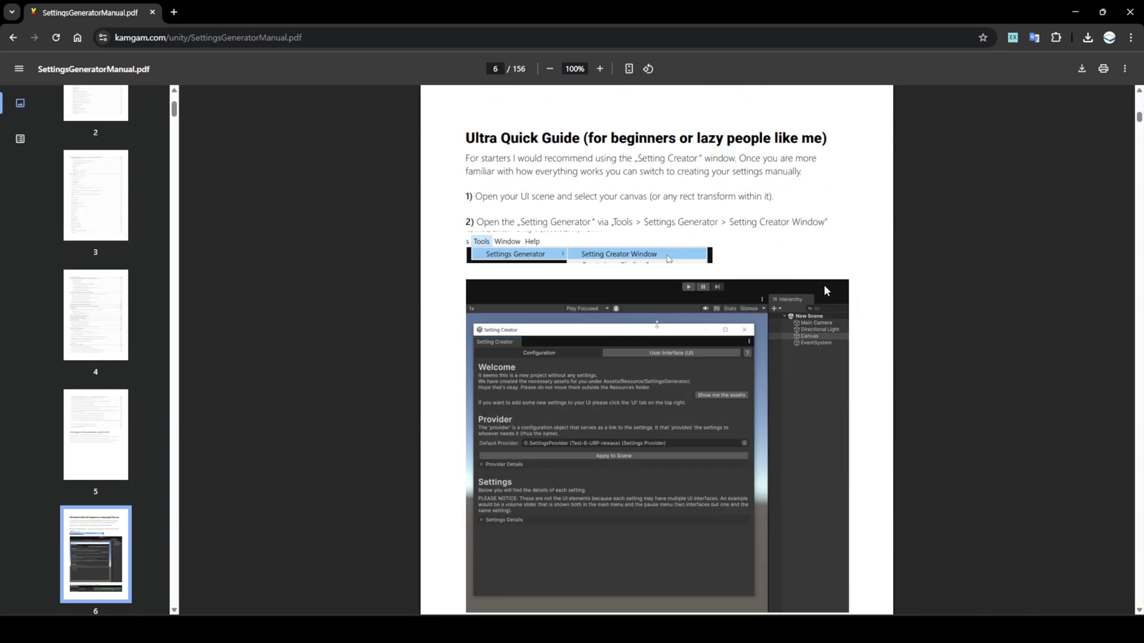
pyautogui.scroll(-1, 840, 301)
pyautogui.scroll(-5, 857, 315)
pyautogui.scroll(-5, 857, 316)
pyautogui.scroll(-4, 861, 314)
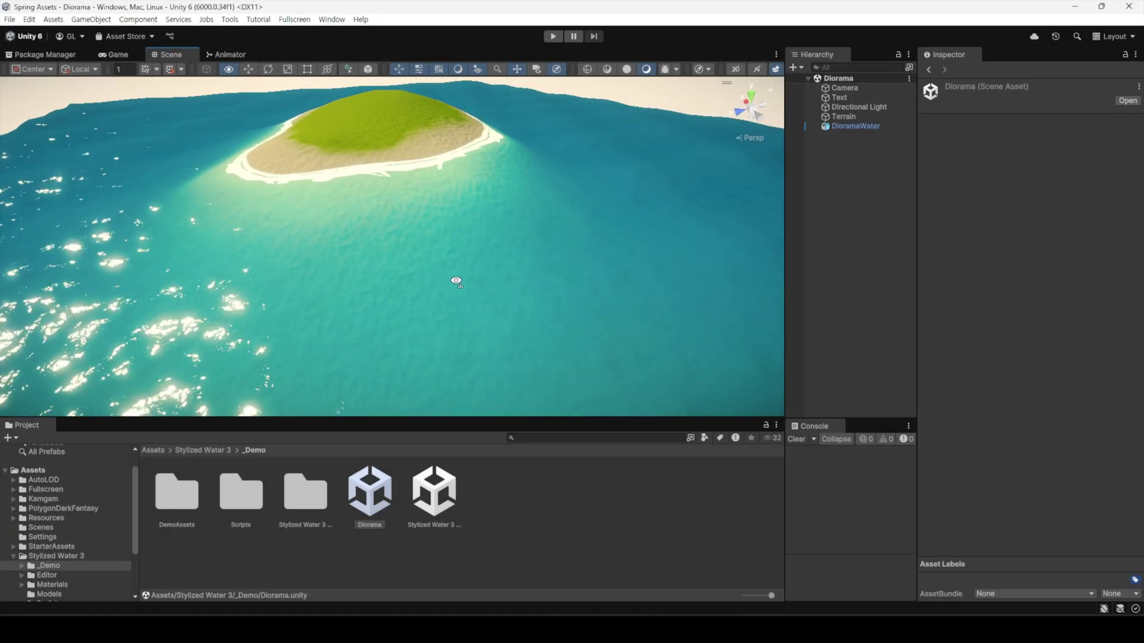
# - Enable lighting on the water material, then toggle flat shading and Receive shadows to compare the underwater look
pyautogui.moveTo(497, 299)
pyautogui.mouseDown(button='right')
pyautogui.moveTo(442, 322)
pyautogui.moveTo(361, 241)
pyautogui.mouseUp(button='right')
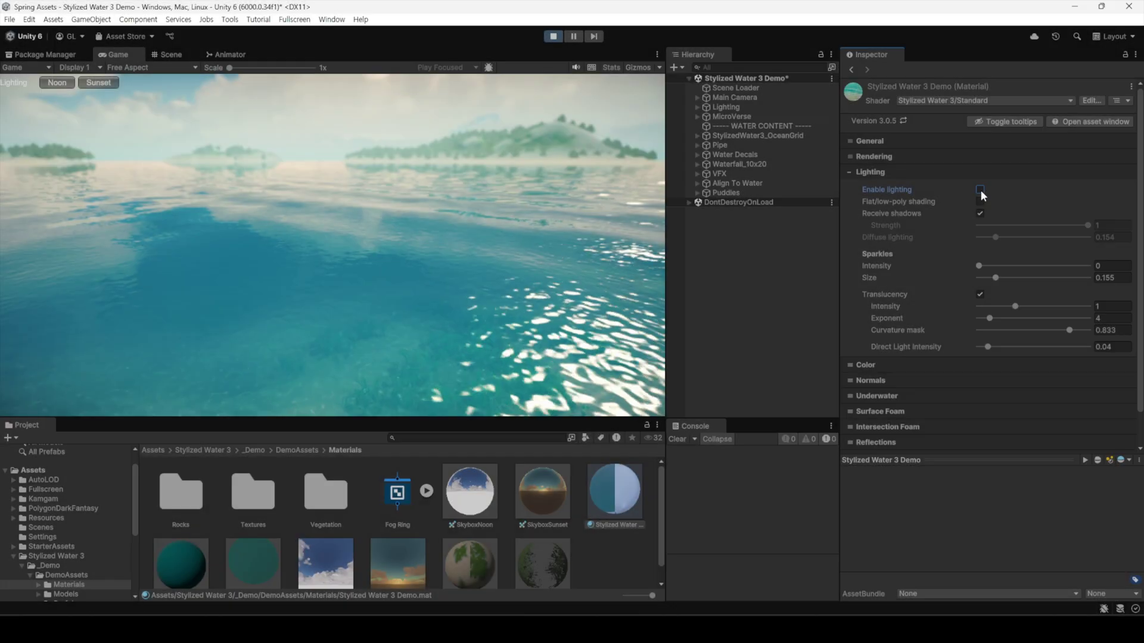
pyautogui.click(980, 190)
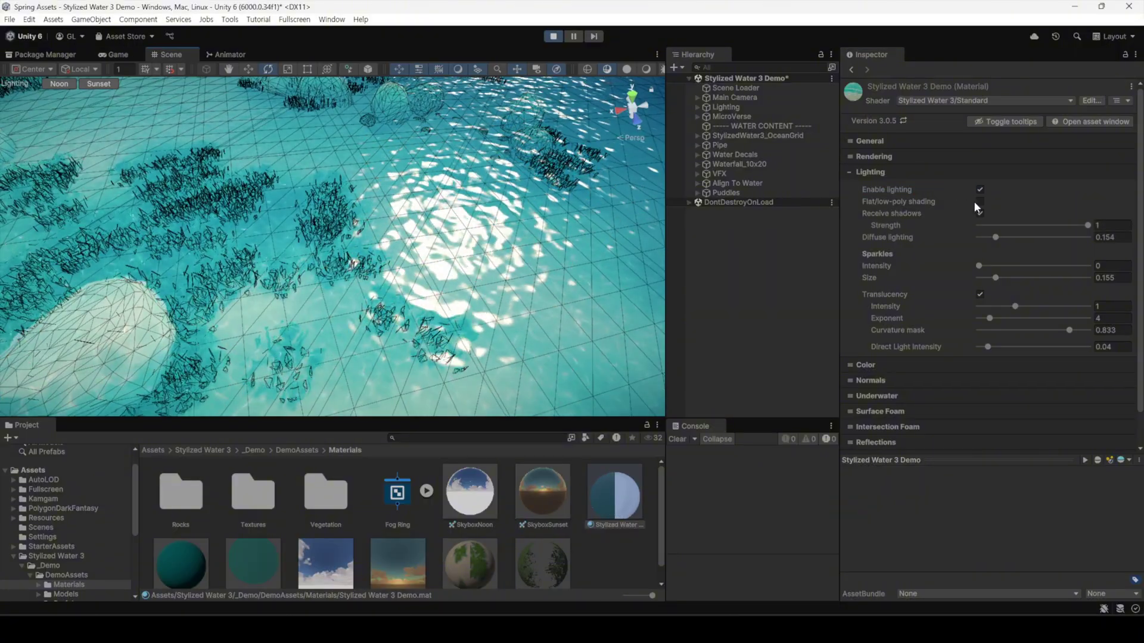
pyautogui.click(979, 202)
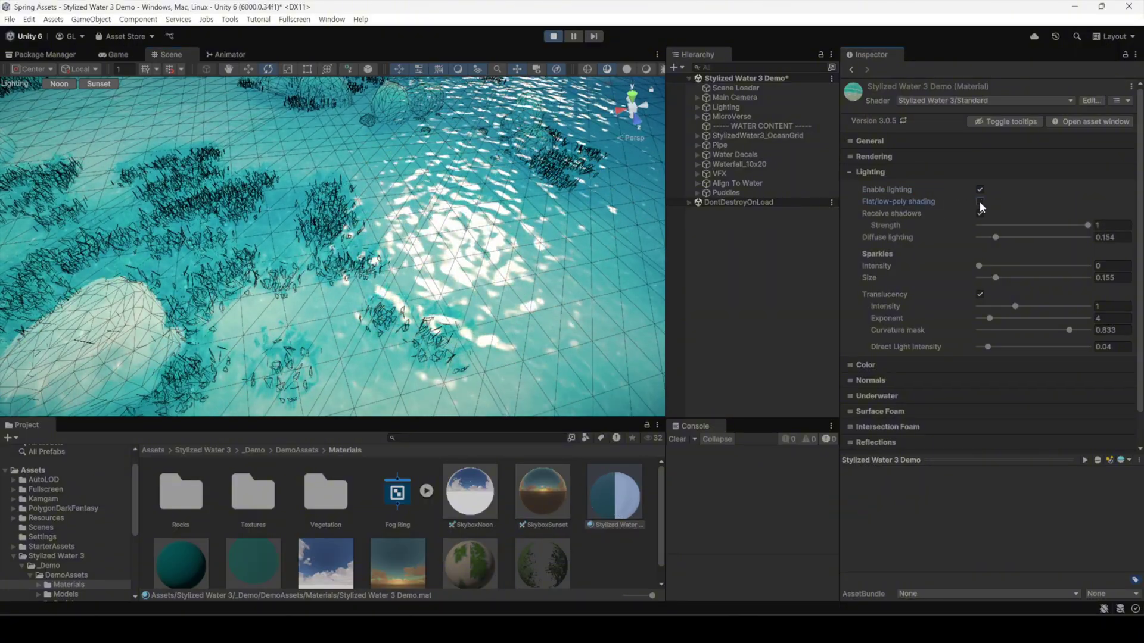
pyautogui.click(979, 202)
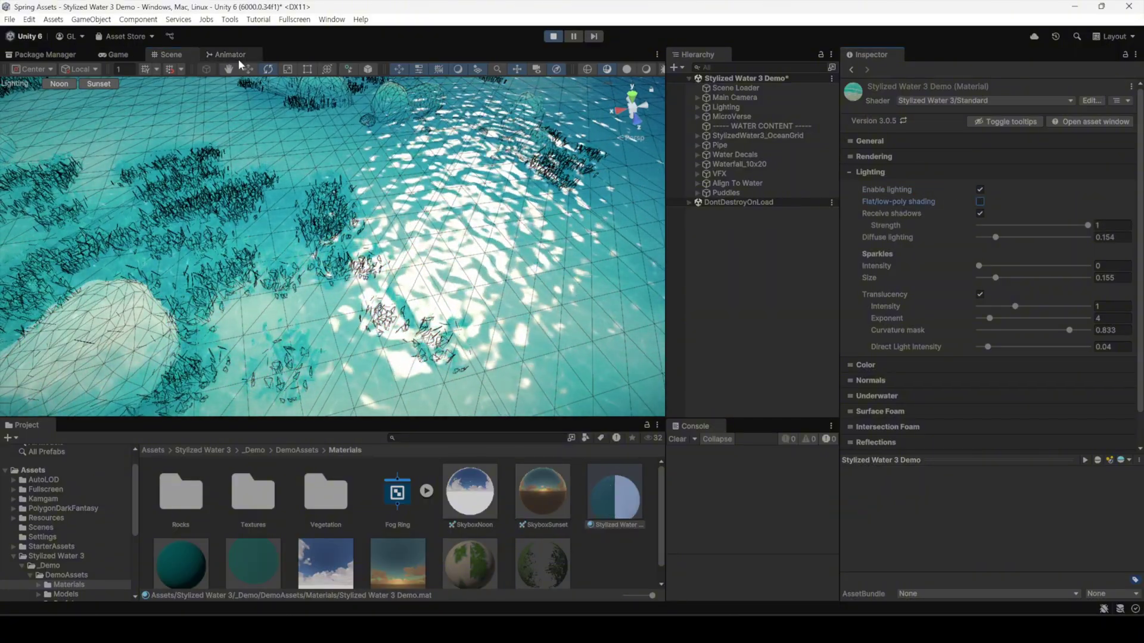
pyautogui.click(980, 213)
pyautogui.click(979, 213)
pyautogui.click(979, 214)
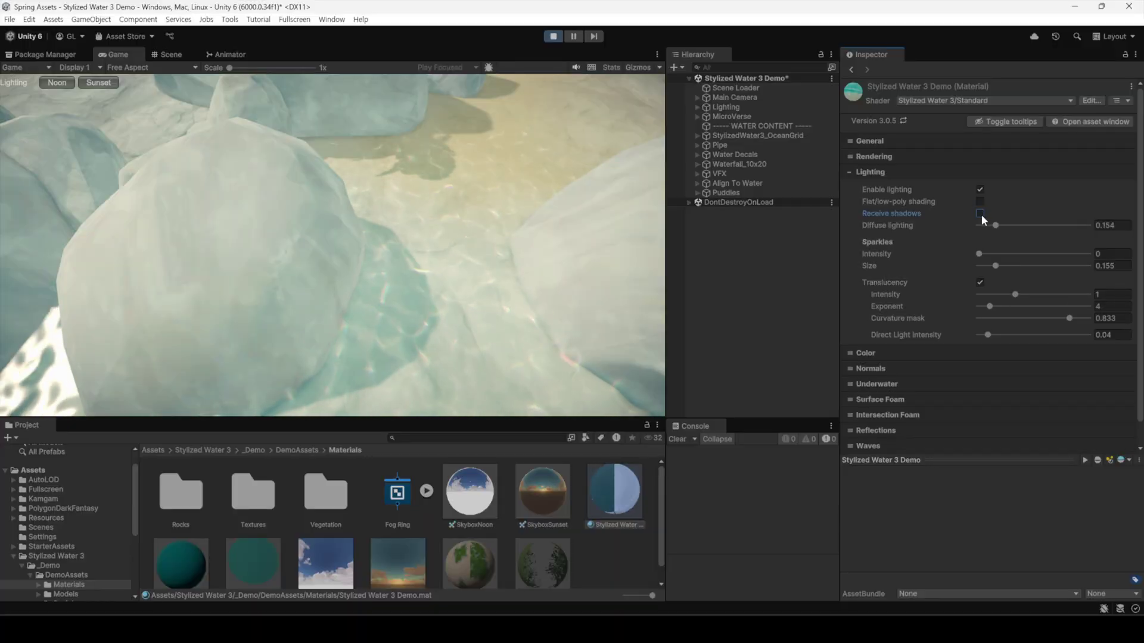
pyautogui.click(980, 213)
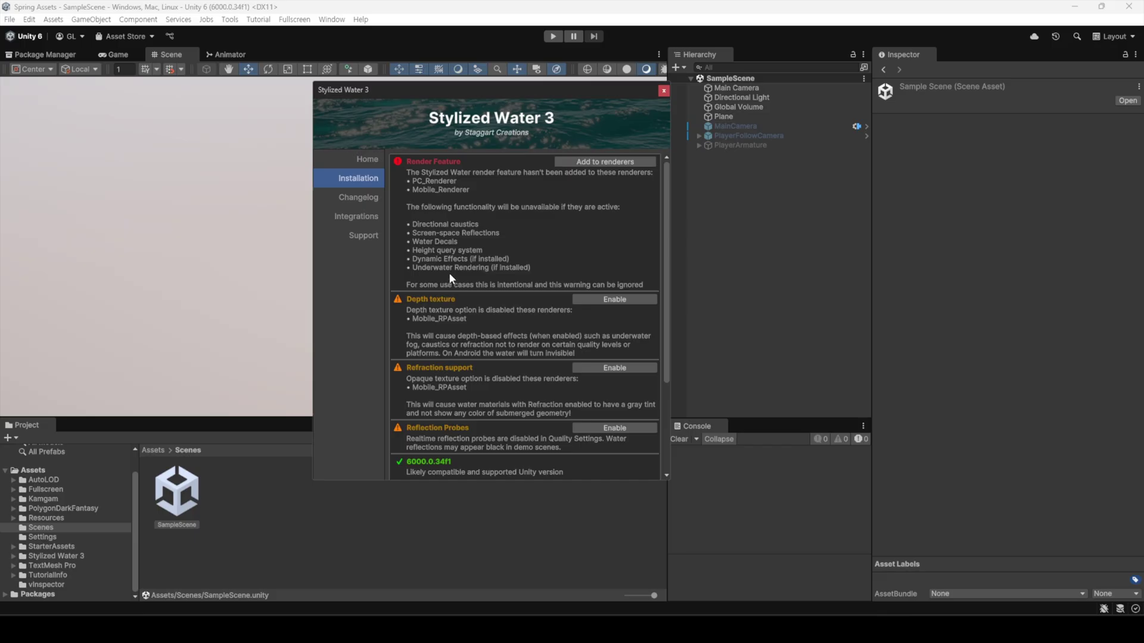
# - Add the Stylized Water render feature to all renderers and enable depth texture and refraction support
pyautogui.click(620, 163)
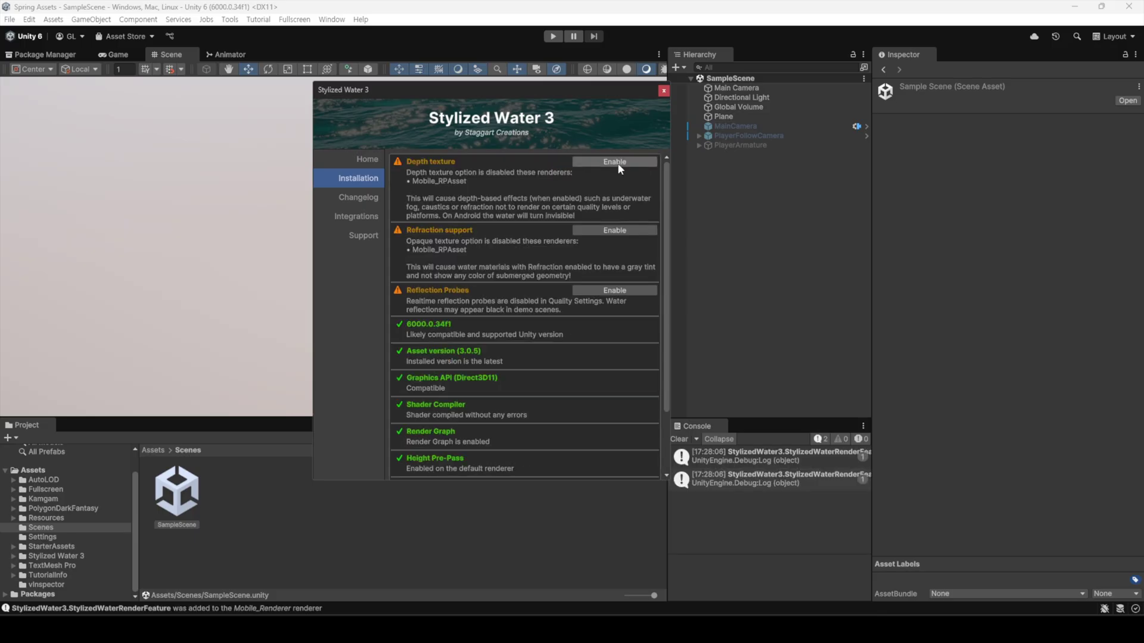
pyautogui.click(618, 165)
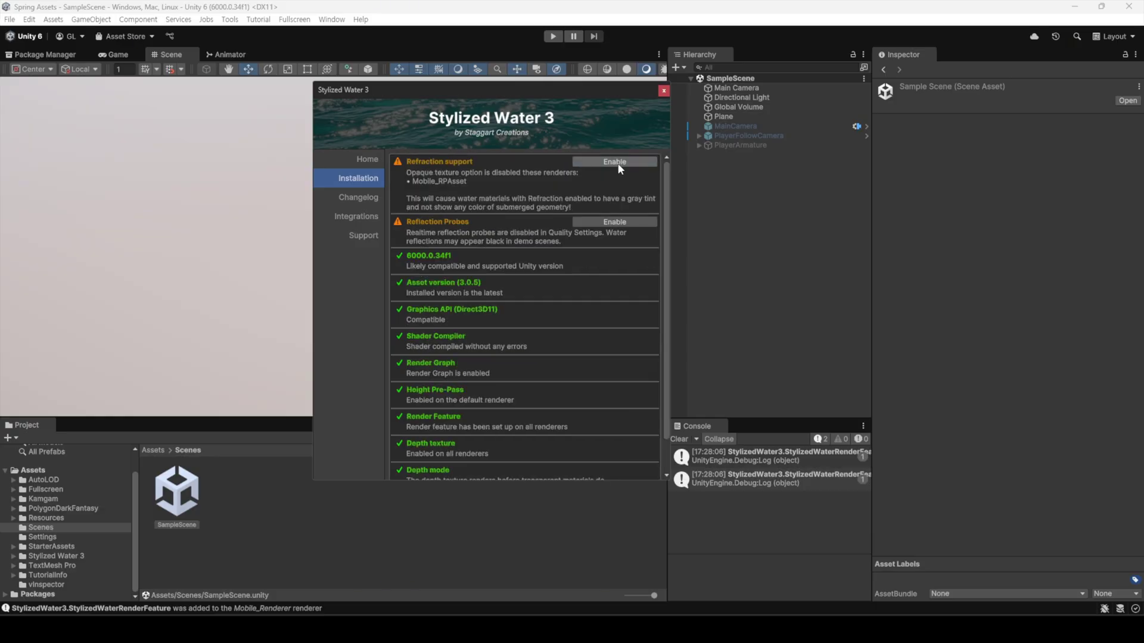
pyautogui.click(618, 165)
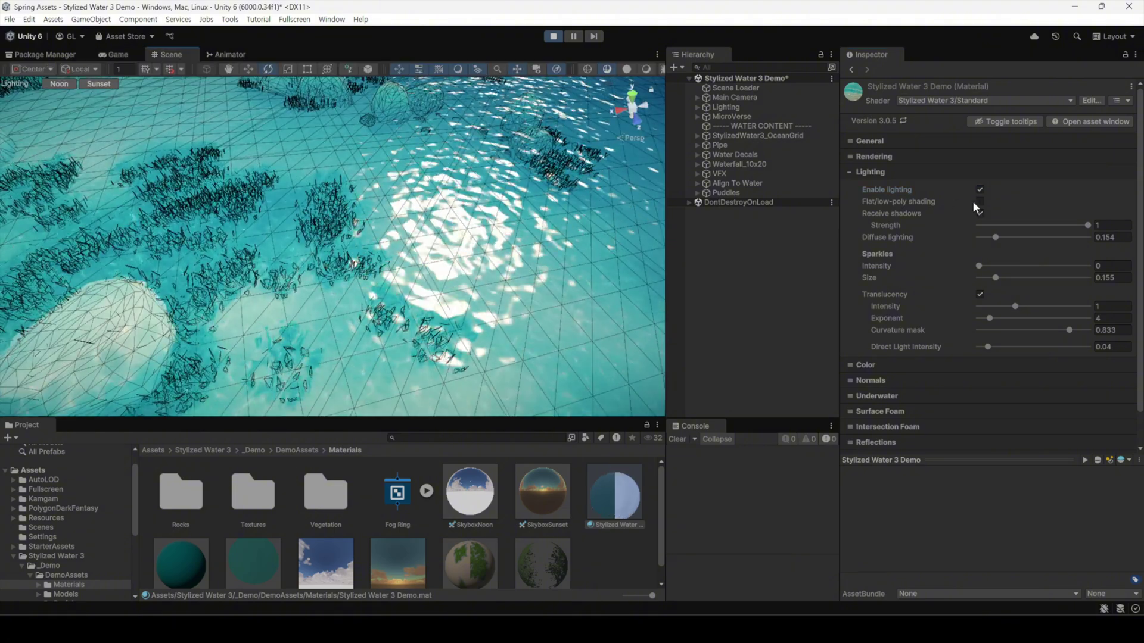
# - Toggle flat shading, stop shadow receiving, raise Sparkles Intensity to 6.34 and set Shading mode to Advanced
pyautogui.click(980, 202)
pyautogui.click(980, 213)
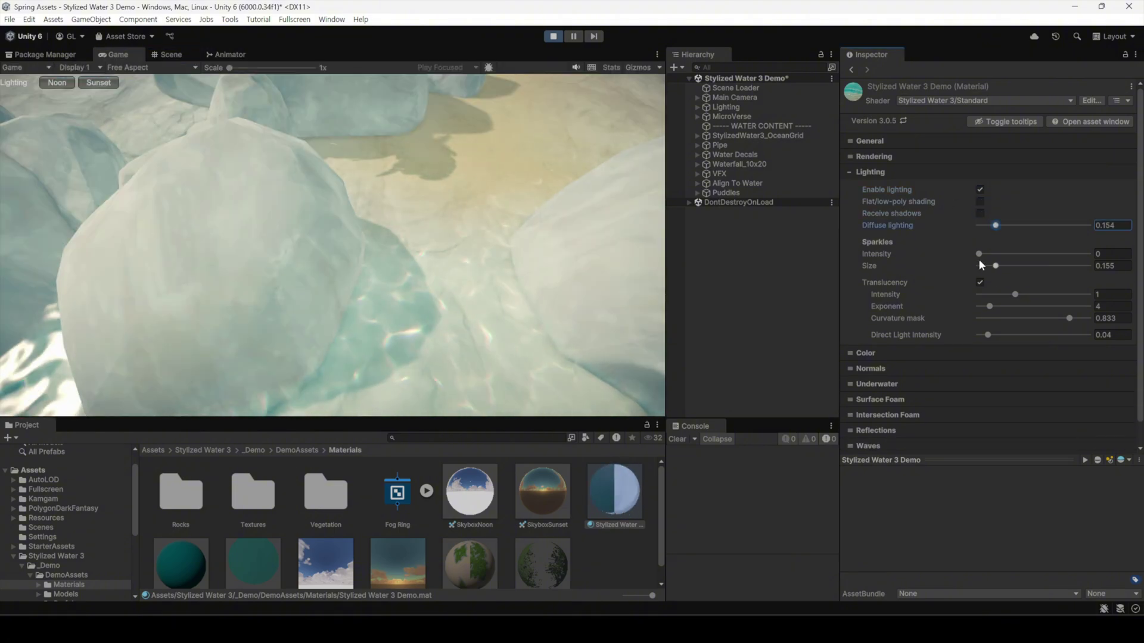
pyautogui.moveTo(979, 254); pyautogui.dragTo(1049, 254)
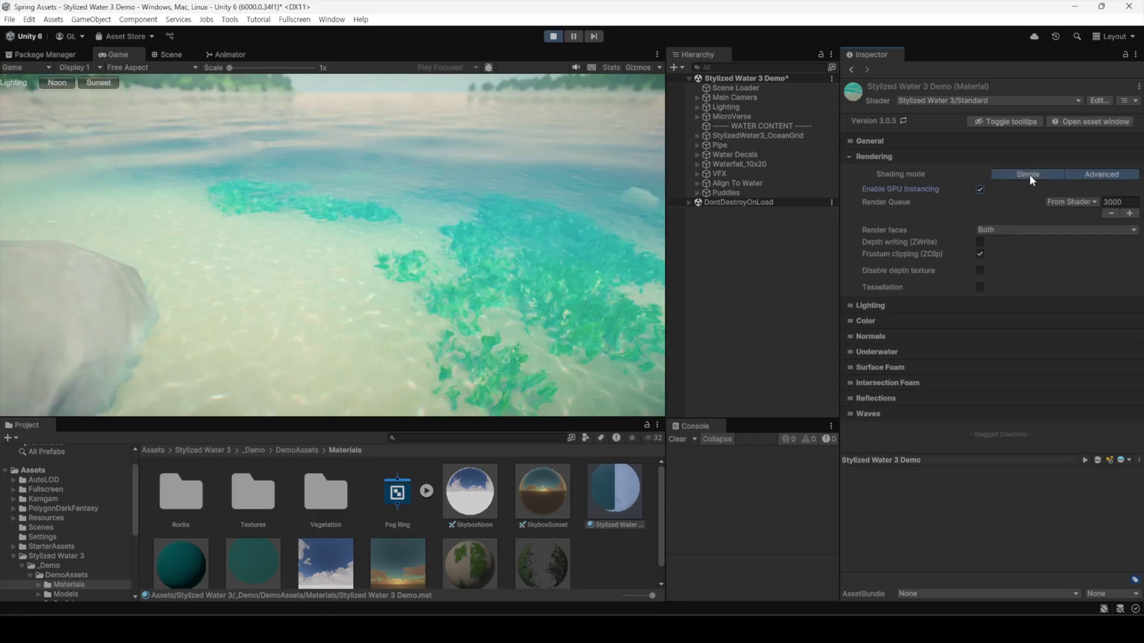
pyautogui.click(1077, 174)
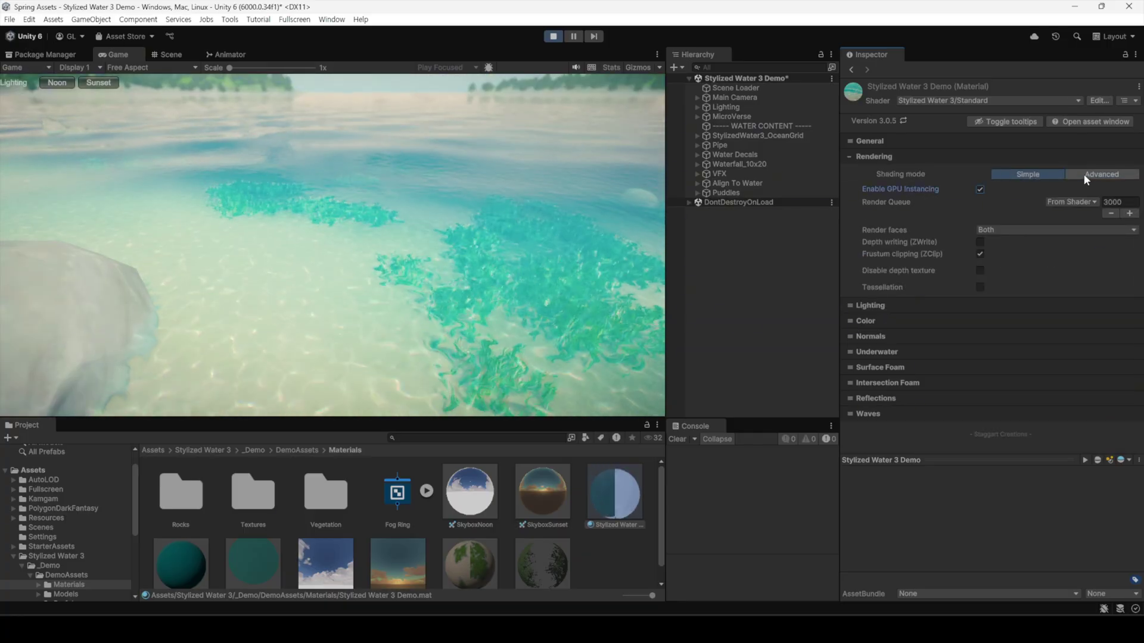
# - Toggle River Mode on and off to compare, leaving it off, and nudge the Tube Splashes particles
pyautogui.click(978, 231)
pyautogui.click(977, 230)
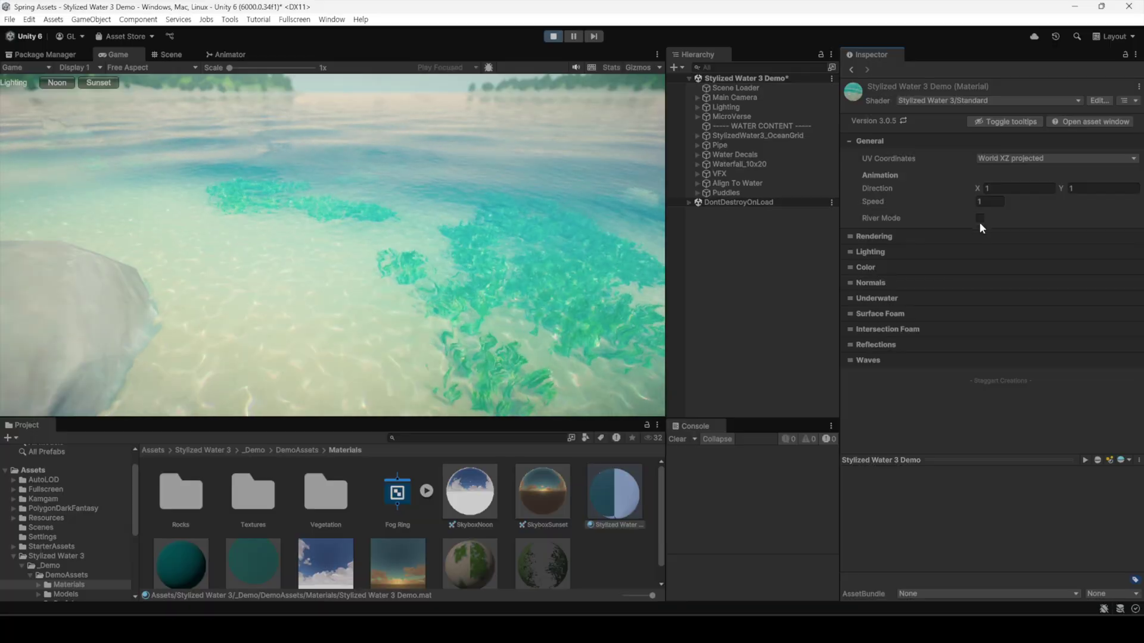
pyautogui.click(979, 223)
pyautogui.click(980, 230)
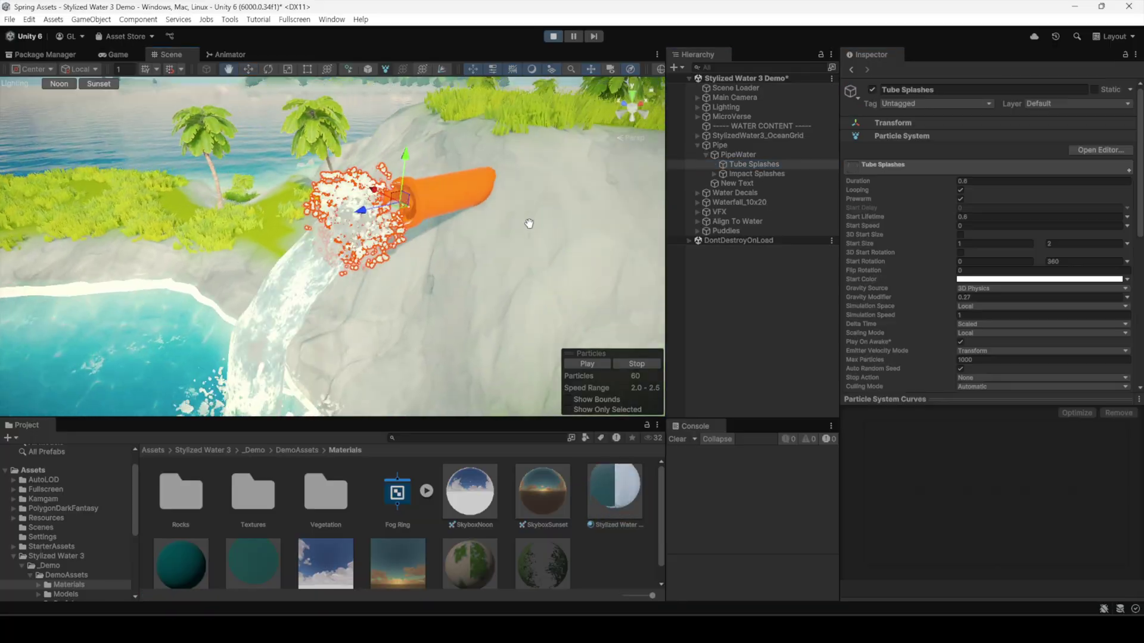
pyautogui.moveTo(529, 224); pyautogui.dragTo(527, 212)
# - With the Move tool, shift the Tube Splashes particles along the pipe and slide the oil spill decal
pyautogui.press('w')
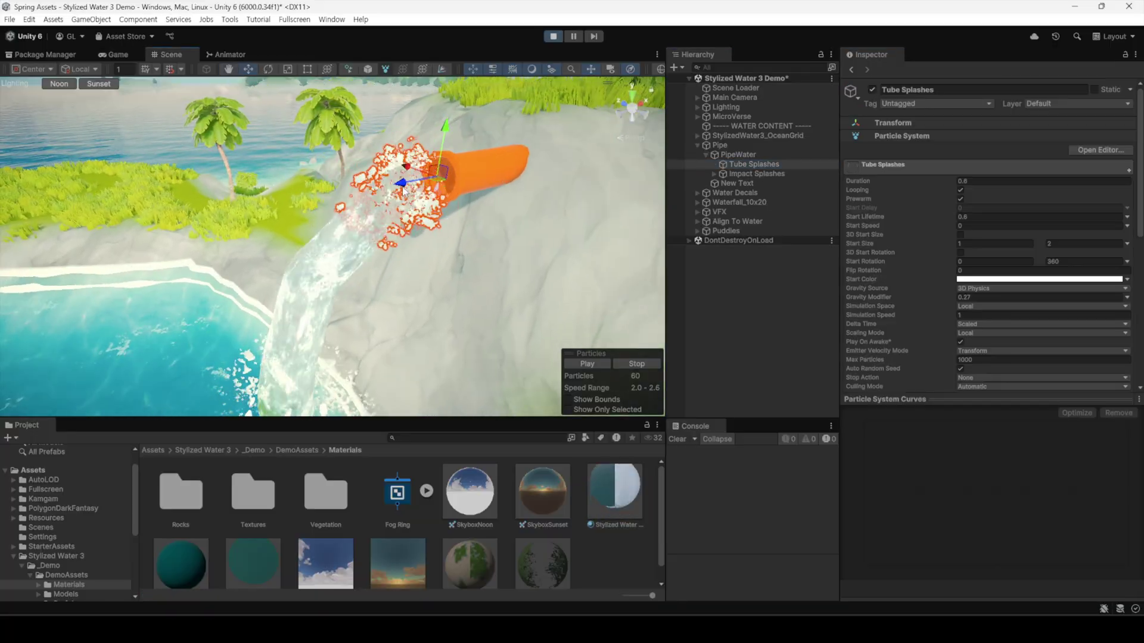
pyautogui.moveTo(381, 212)
pyautogui.mouseDown()
pyautogui.moveTo(220, 213)
pyautogui.moveTo(368, 191)
pyautogui.mouseUp()
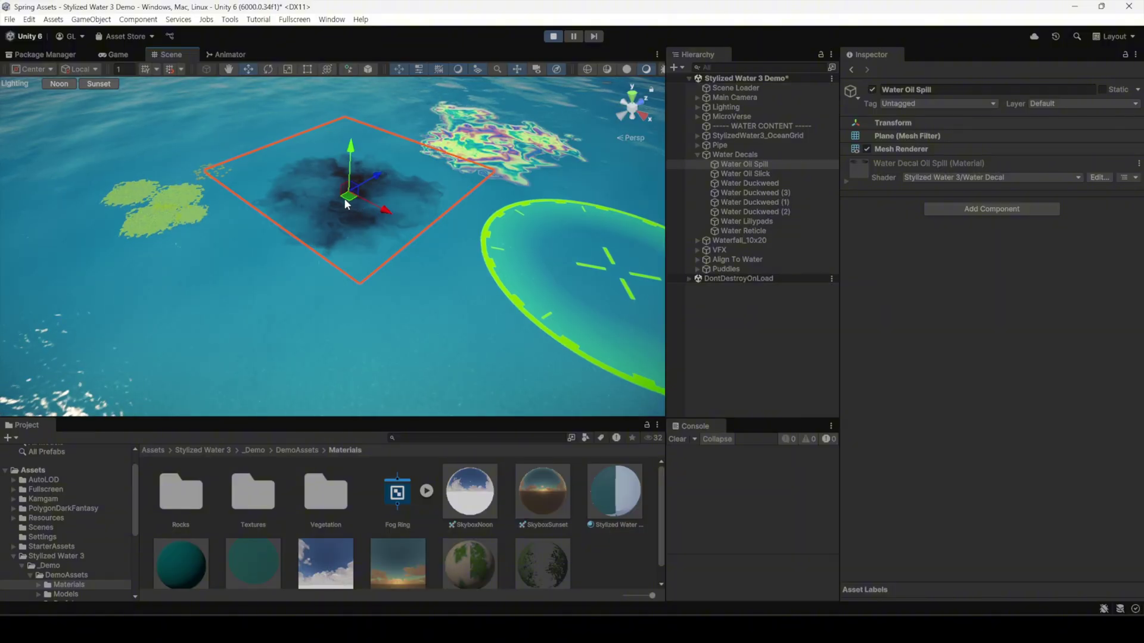
pyautogui.moveTo(344, 199); pyautogui.dragTo(321, 236)
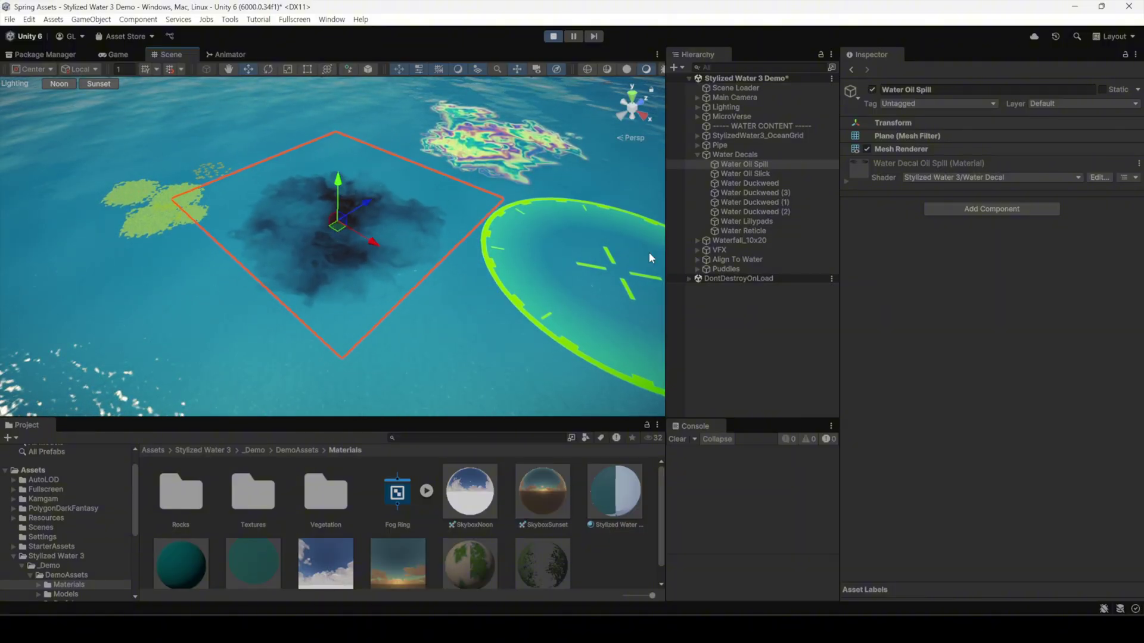
# - Frame the Water Duckweed decal and the VFX cliff splashes to inspect them, then deselect
pyautogui.doubleClick(749, 183)
pyautogui.moveTo(357, 252)
pyautogui.mouseDown(button='middle')
pyautogui.moveTo(345, 219)
pyautogui.moveTo(323, 244)
pyautogui.mouseUp(button='middle')
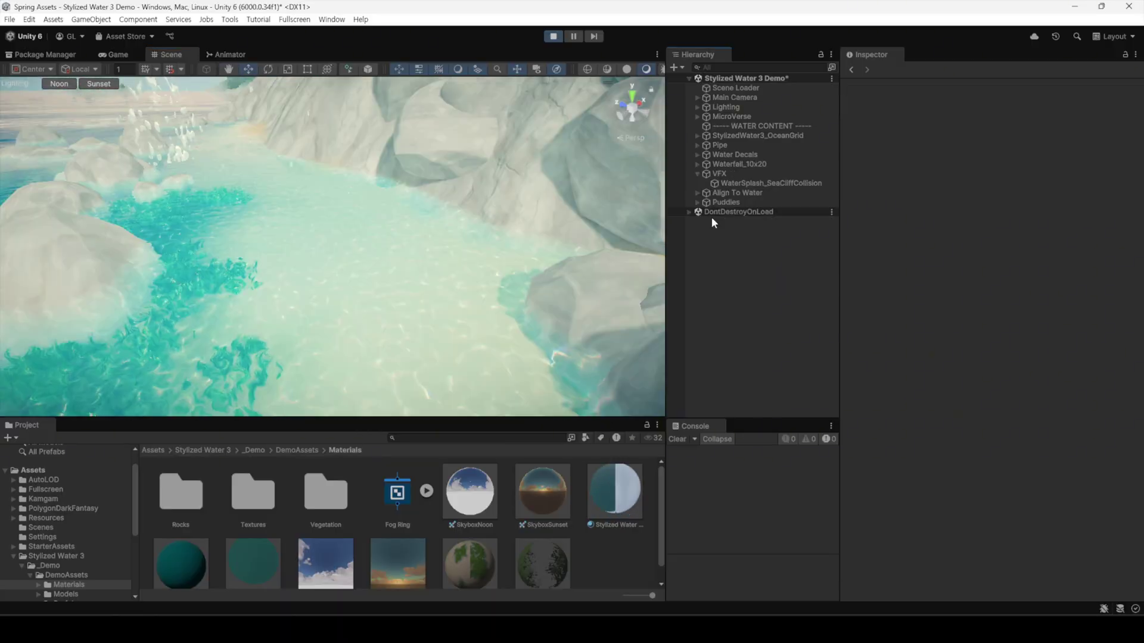
pyautogui.doubleClick(771, 173)
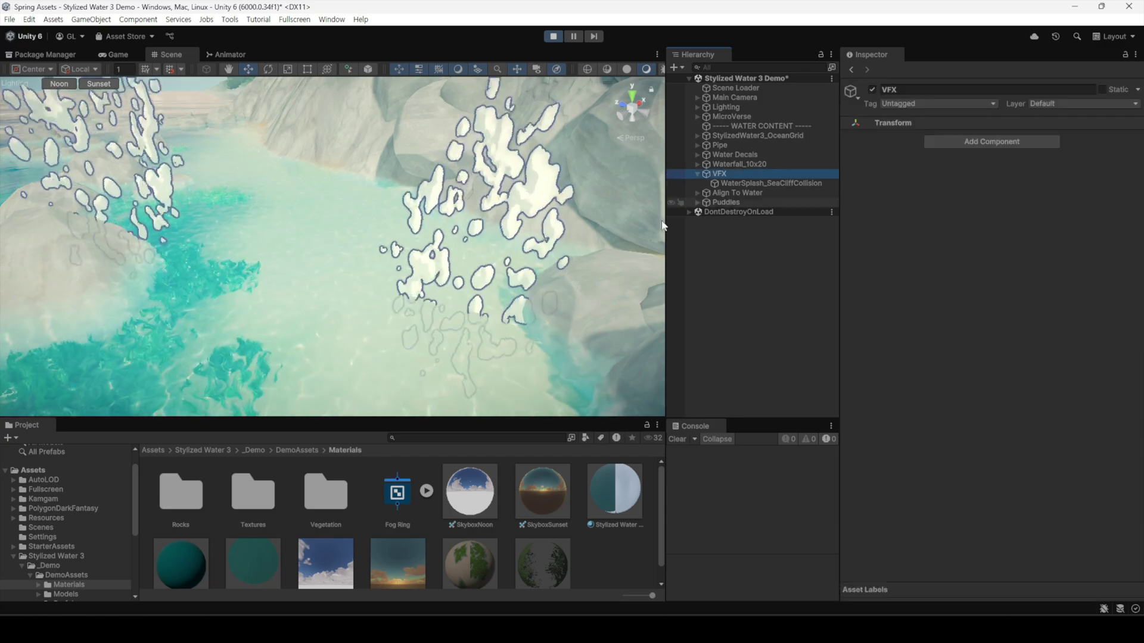
pyautogui.moveTo(491, 304); pyautogui.dragTo(390, 319, button='right')
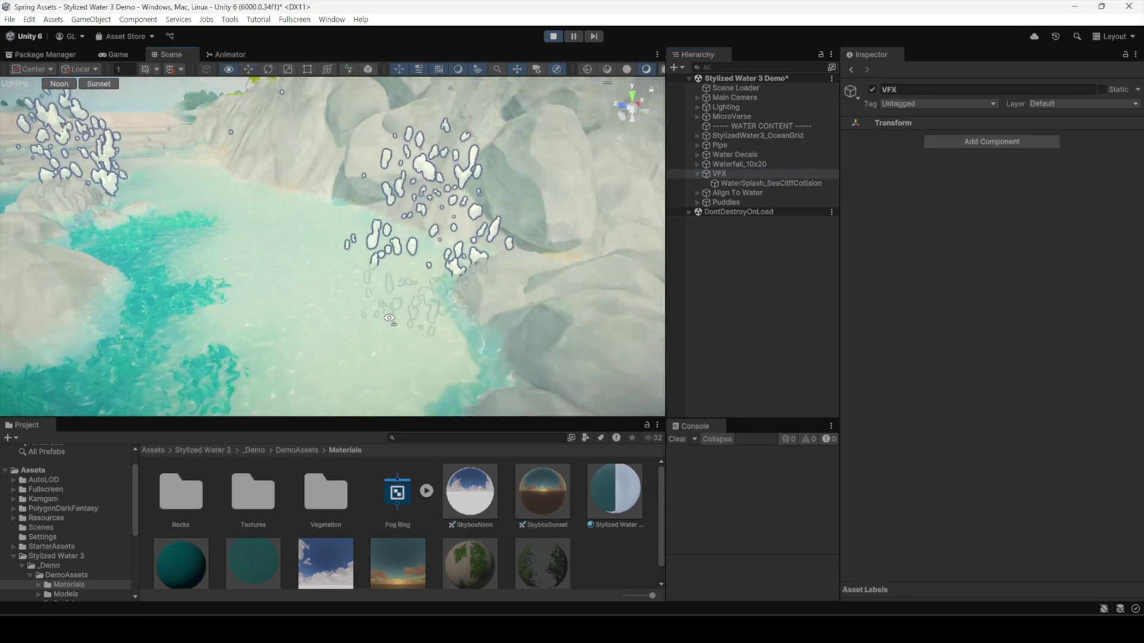
pyautogui.click(798, 295)
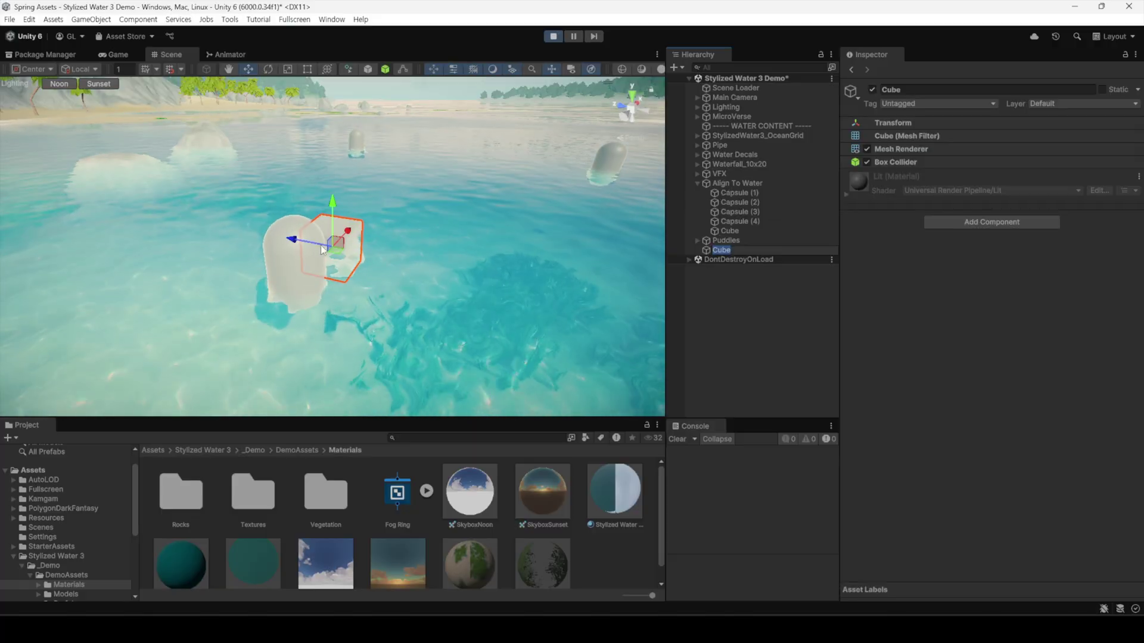
# - Position the Cube above the water and add the Stylized Water 3 Align Transform To Water component
pyautogui.moveTo(321, 249); pyautogui.dragTo(450, 268)
pyautogui.moveTo(470, 229)
pyautogui.mouseDown()
pyautogui.moveTo(472, 190)
pyautogui.moveTo(463, 233)
pyautogui.mouseUp()
pyautogui.click(698, 183)
pyautogui.click(991, 222)
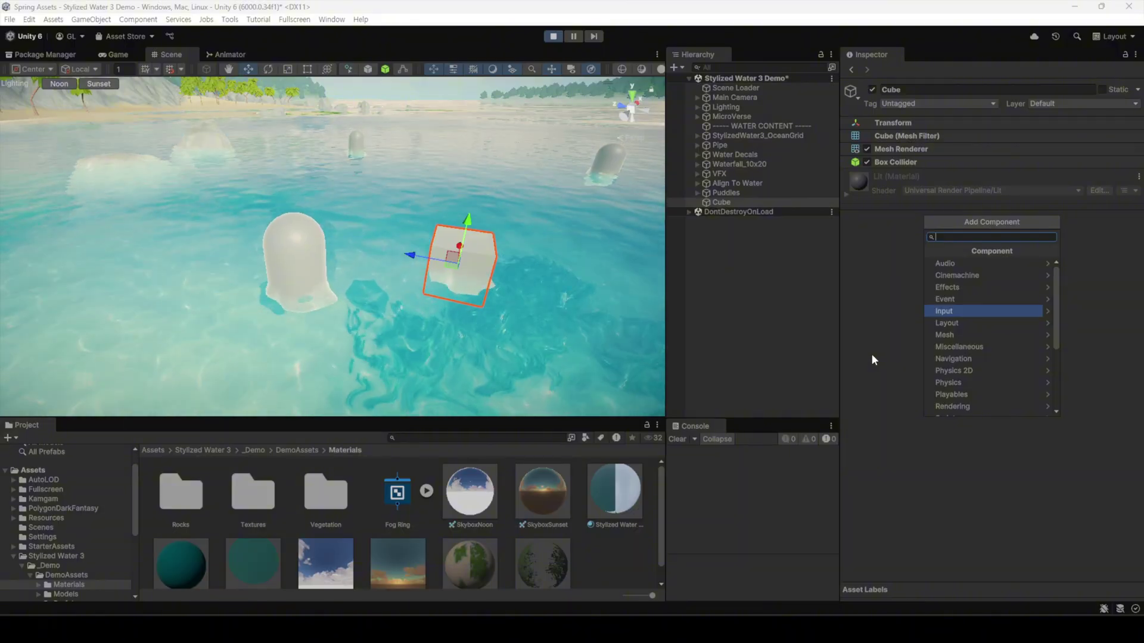
pyautogui.scroll(-5, 967, 342)
pyautogui.click(967, 317)
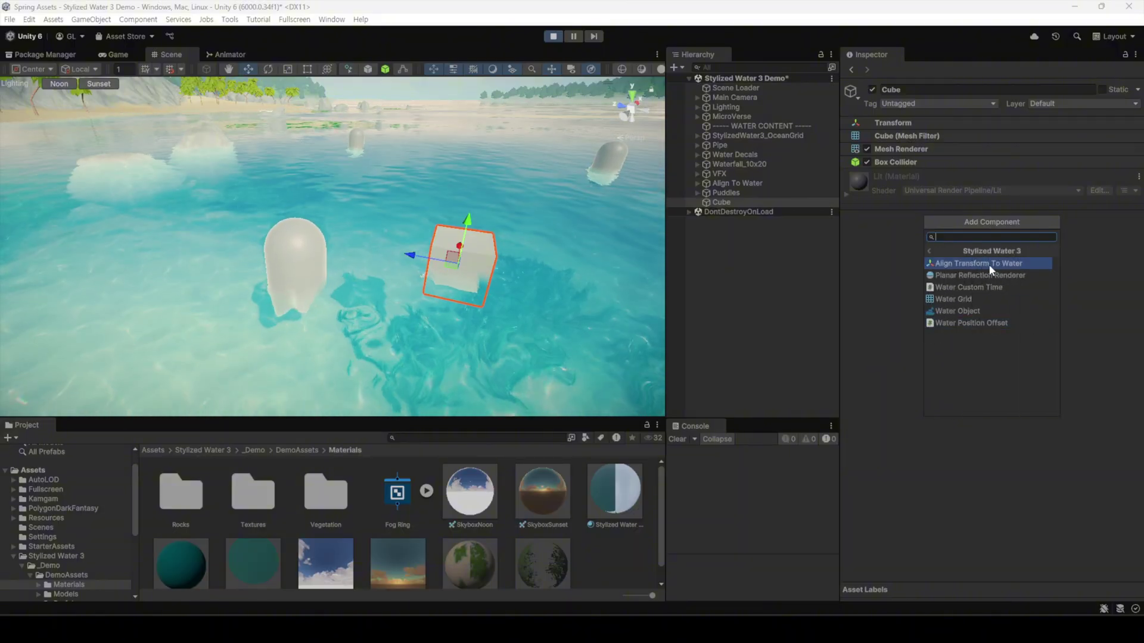
pyautogui.click(1019, 264)
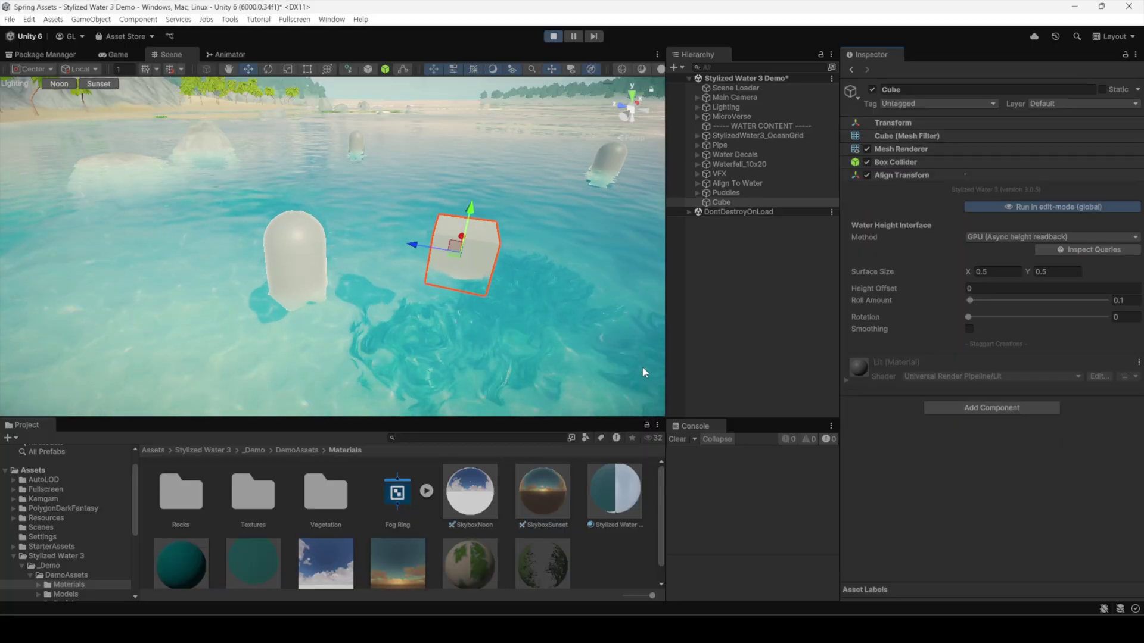
# - Drag the cube across the water to test floating, then frame the Puddles group
pyautogui.moveTo(450, 262)
pyautogui.mouseDown()
pyautogui.moveTo(477, 219)
pyautogui.moveTo(440, 260)
pyautogui.mouseUp()
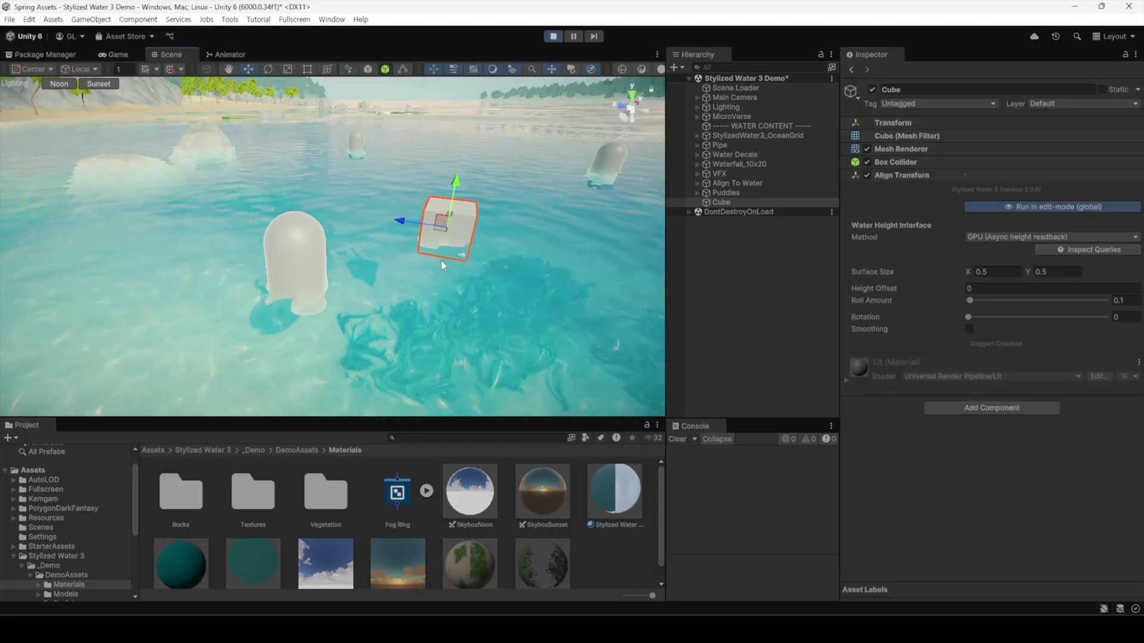
pyautogui.click(462, 102)
pyautogui.press('f')
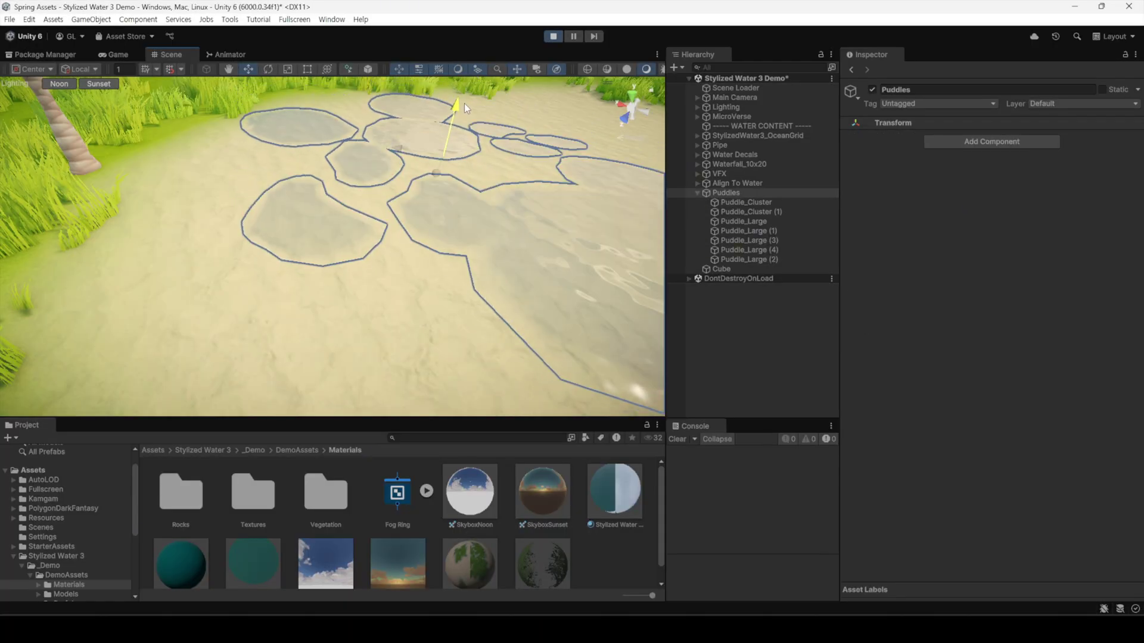
# - Place the RiverMouth particle prefab on the water near the puddles, then pan toward the beach rocks
pyautogui.moveTo(470, 87); pyautogui.dragTo(554, 344, button='middle')
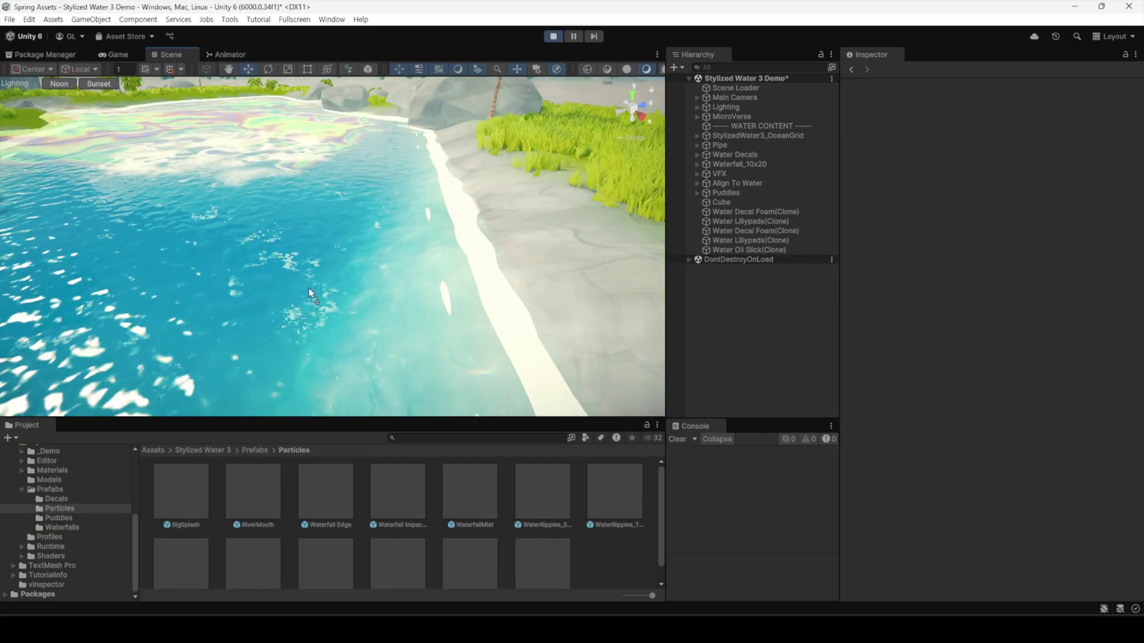
pyautogui.moveTo(308, 288); pyautogui.dragTo(331, 280)
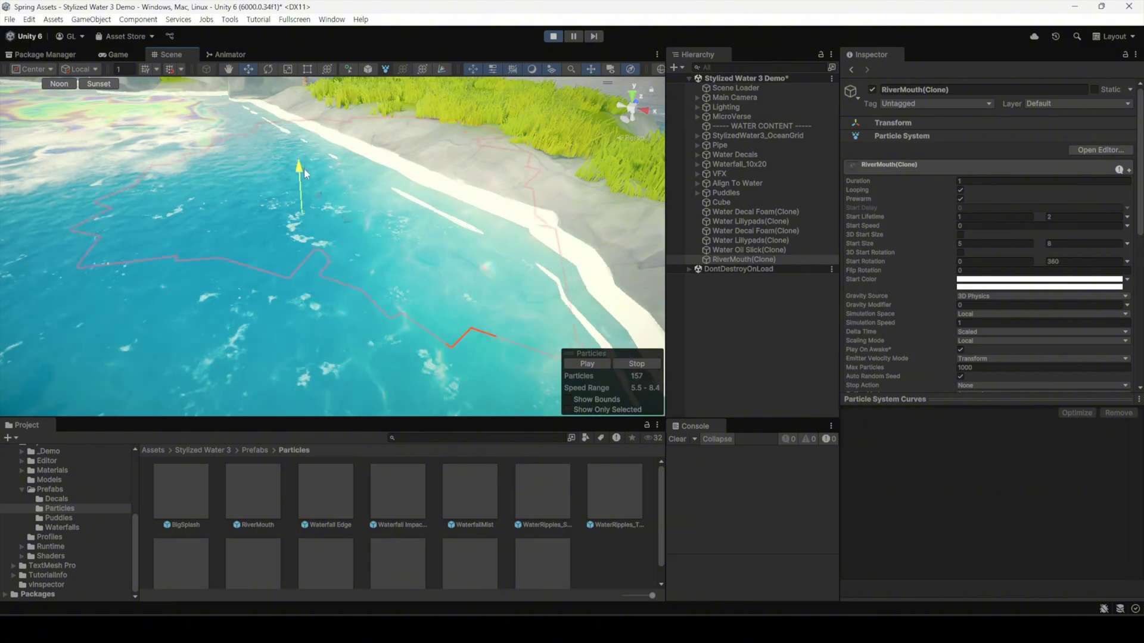
pyautogui.moveTo(306, 109); pyautogui.dragTo(334, 360, button='middle')
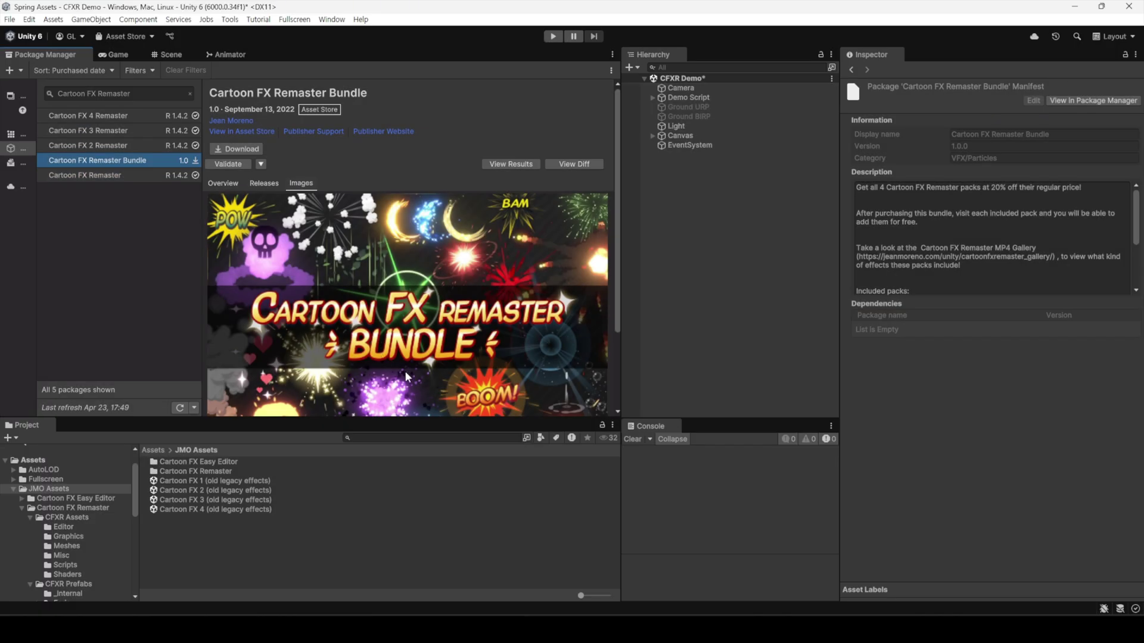
# - Browse the Cartoon FX 2, 3 and 4 Remaster packages in Package Manager
pyautogui.click(113, 177)
pyautogui.click(112, 145)
pyautogui.click(112, 131)
pyautogui.click(116, 119)
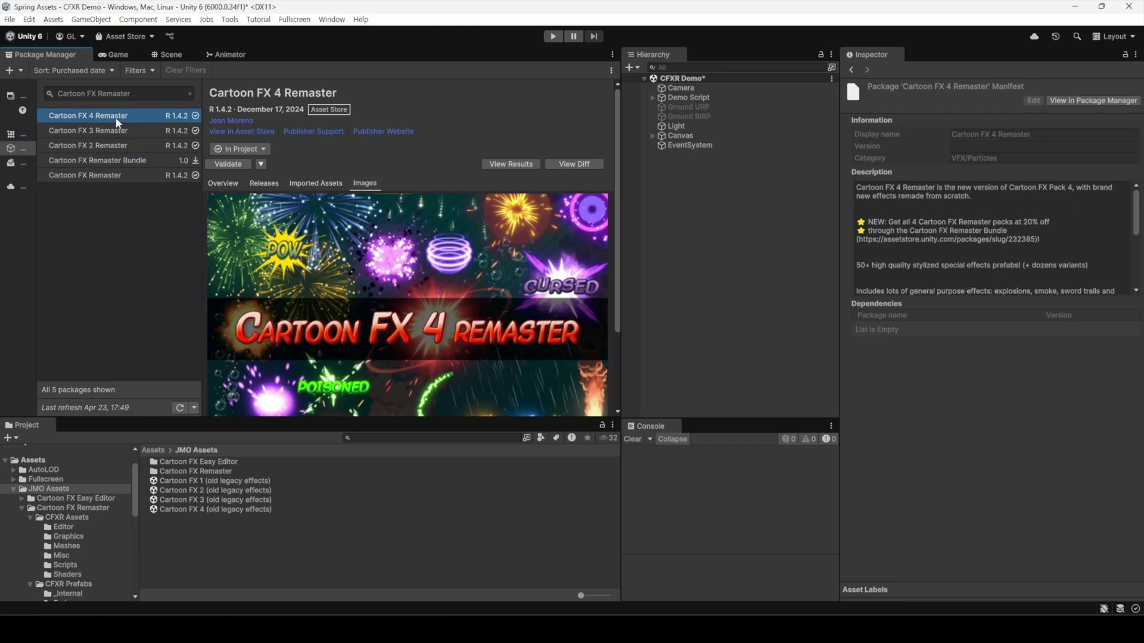